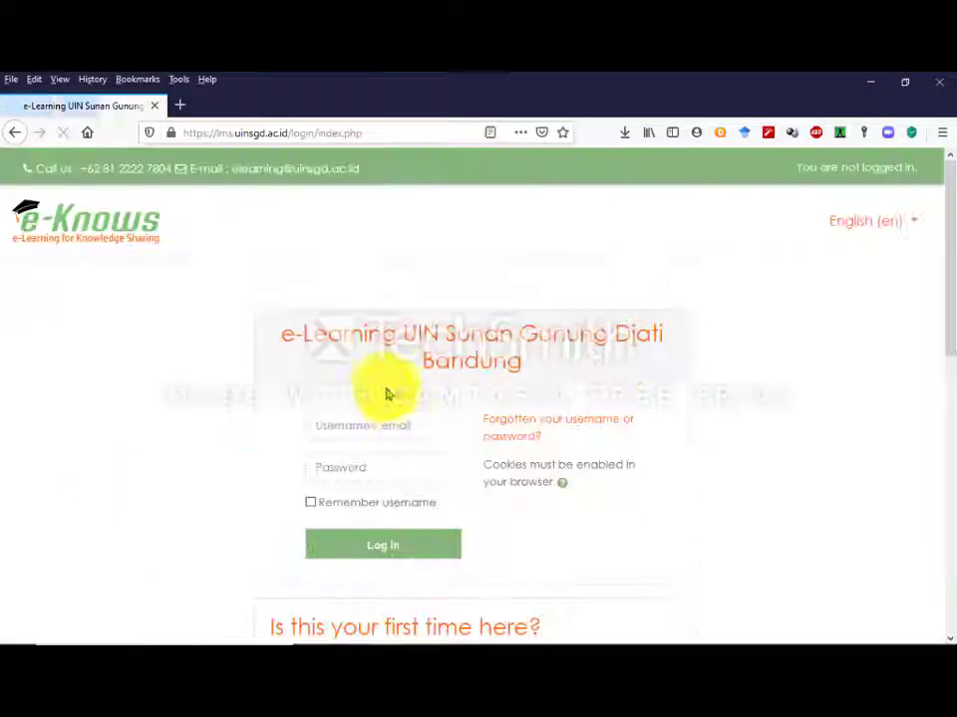
- Log in to the e-learning site by filling the username and account password from the saved login dated 3/24/2020
{"action": "scroll", "coordinate": [359, 388], "scroll_direction": "down", "scroll_amount": 1}
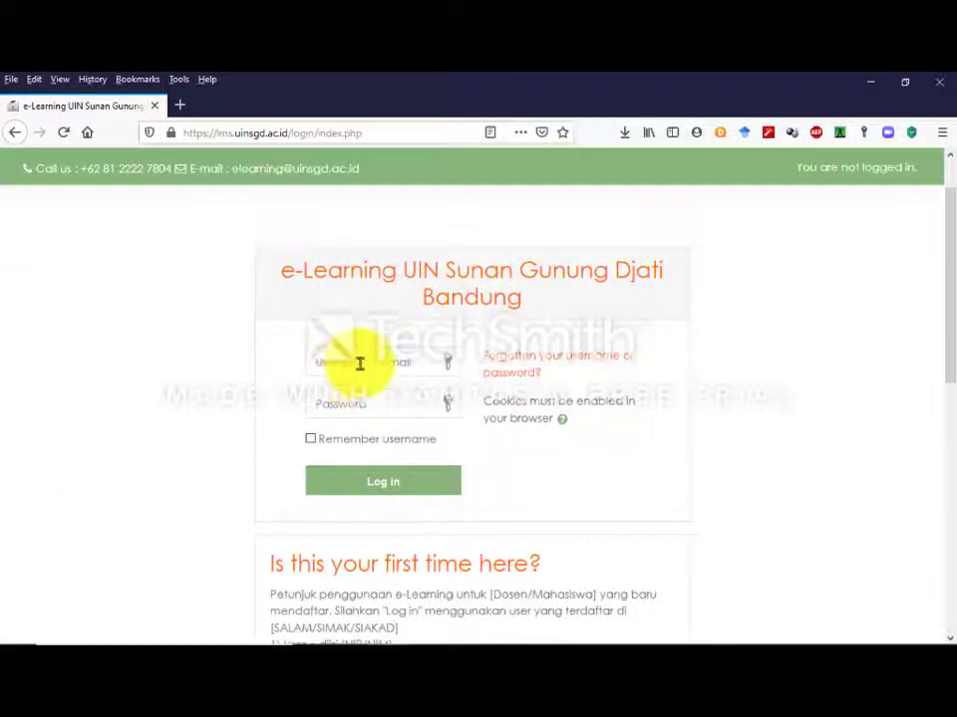
{"action": "scroll", "coordinate": [356, 366], "scroll_direction": "down", "scroll_amount": 3}
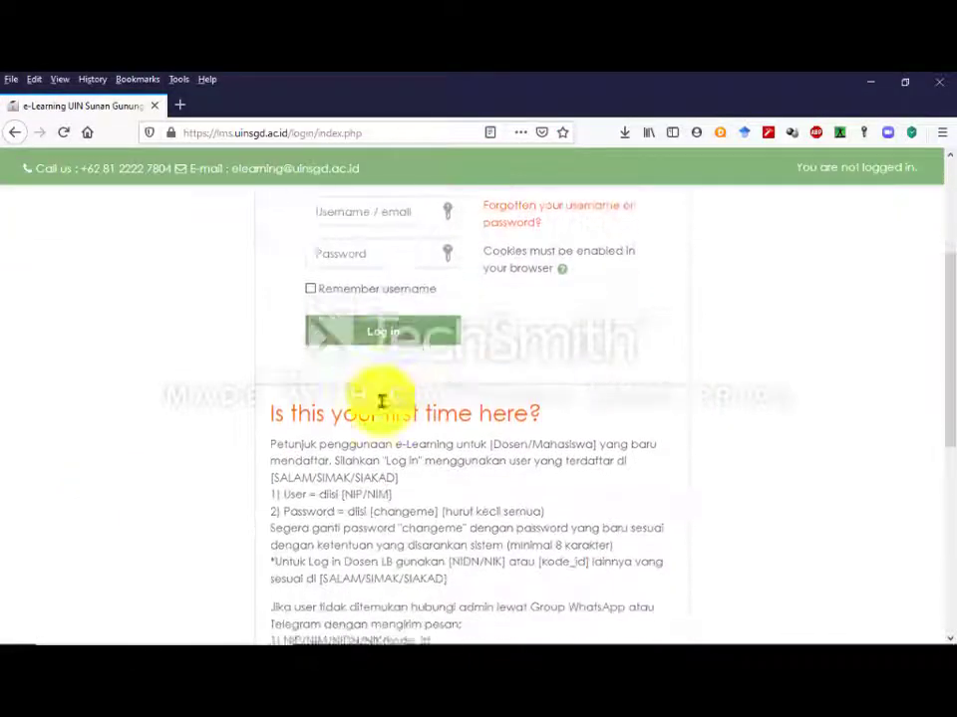
{"action": "scroll", "coordinate": [361, 460], "scroll_direction": "up", "scroll_amount": 3}
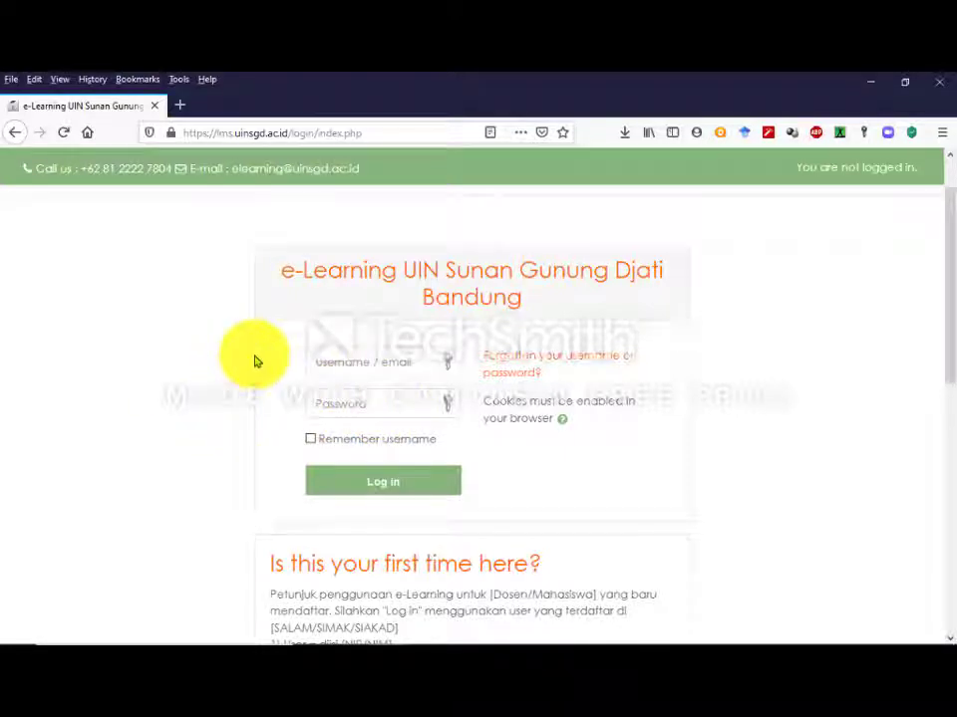
{"action": "scroll", "coordinate": [274, 370], "scroll_direction": "up", "scroll_amount": 1}
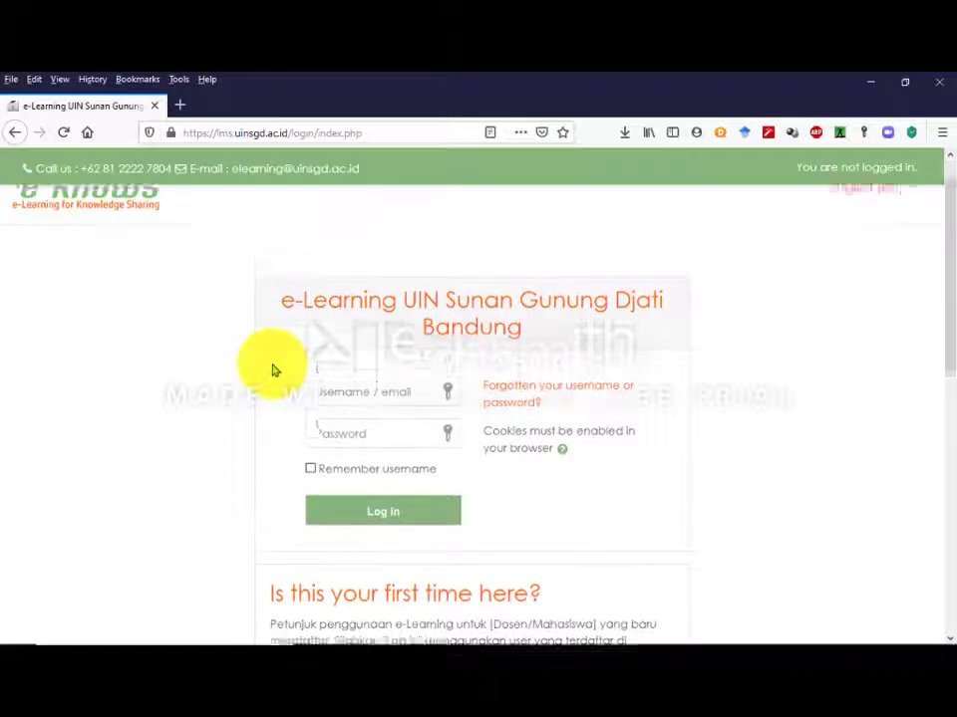
{"action": "scroll", "coordinate": [271, 375], "scroll_direction": "down", "scroll_amount": 1}
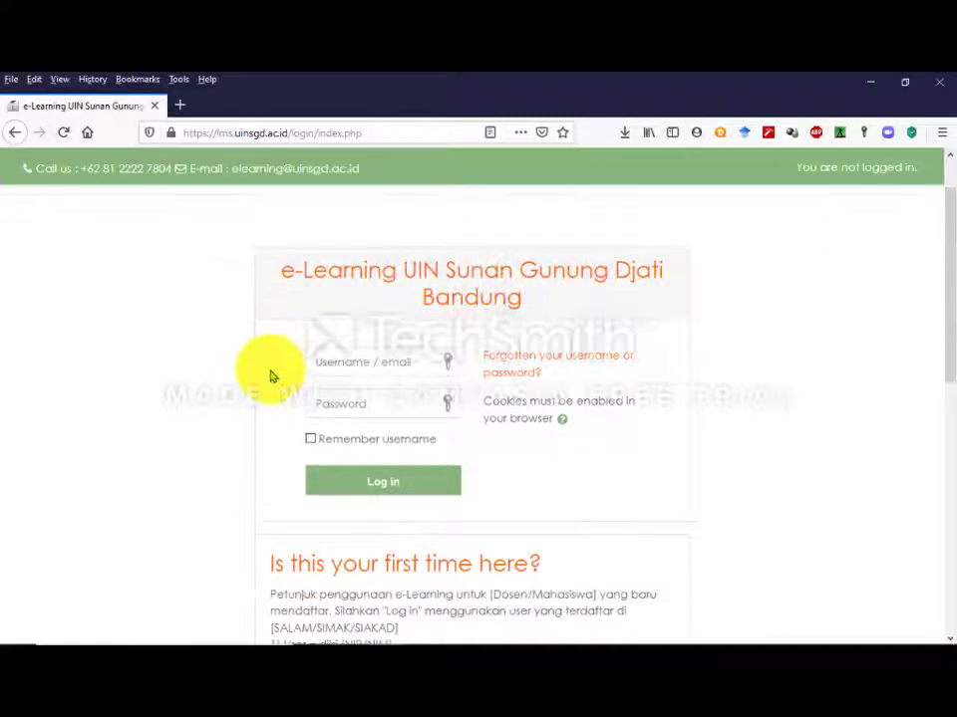
{"action": "left_click", "coordinate": [339, 365]}
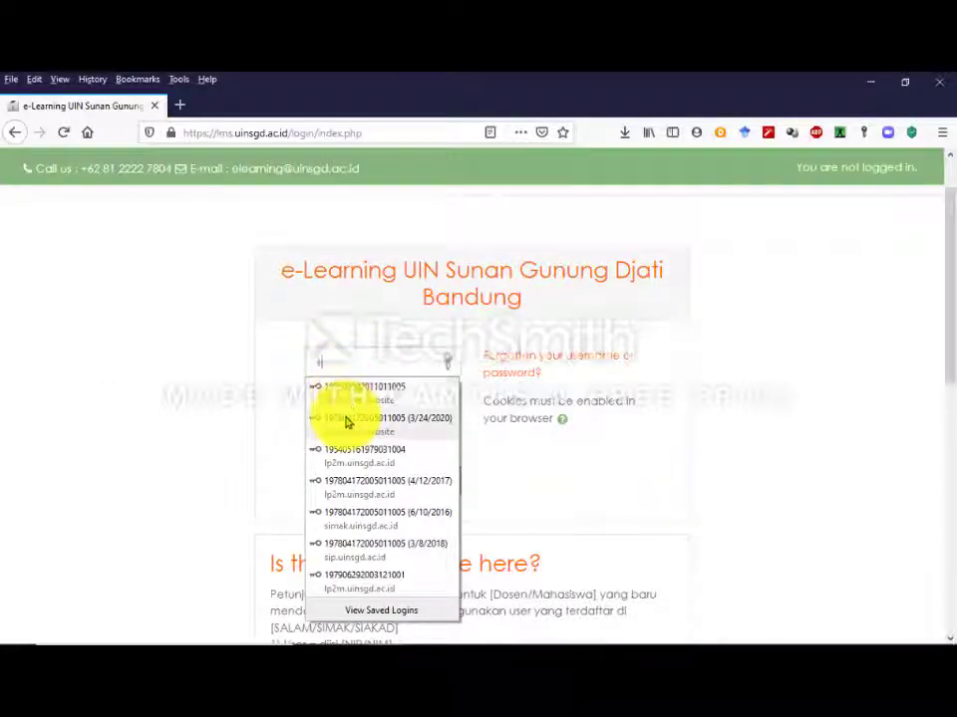
{"action": "left_click", "coordinate": [347, 424]}
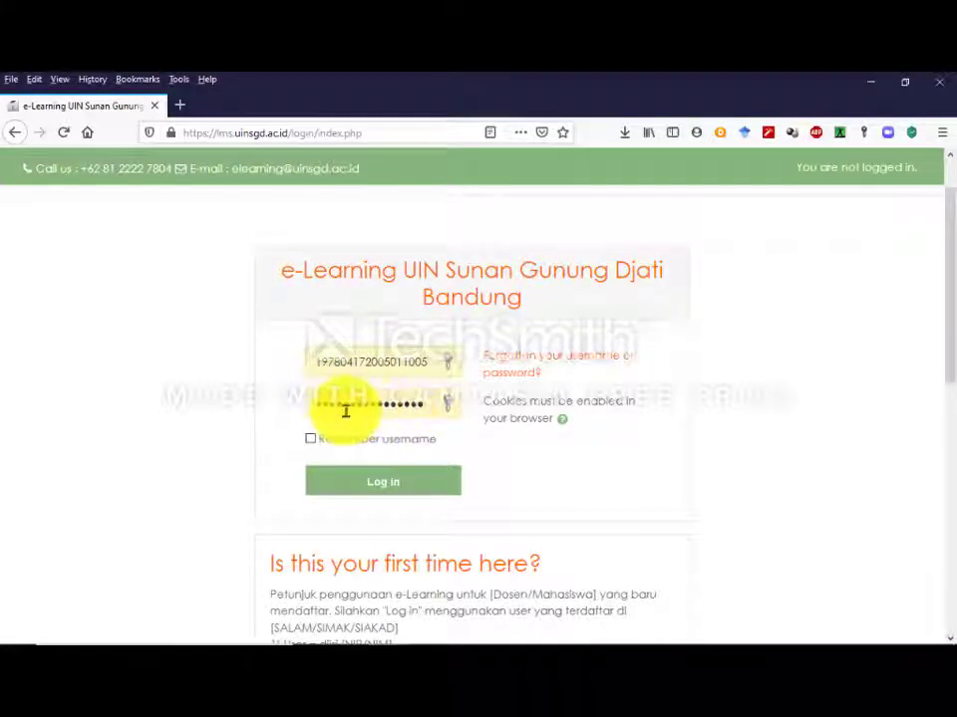
{"action": "double_click", "coordinate": [341, 402]}
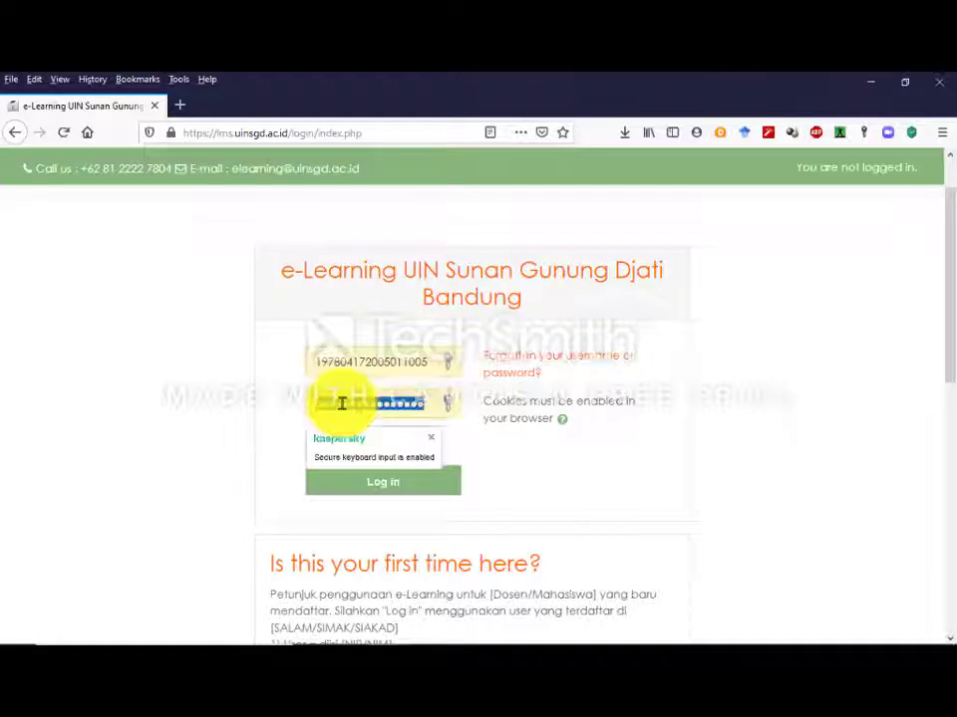
{"action": "left_click", "coordinate": [470, 441]}
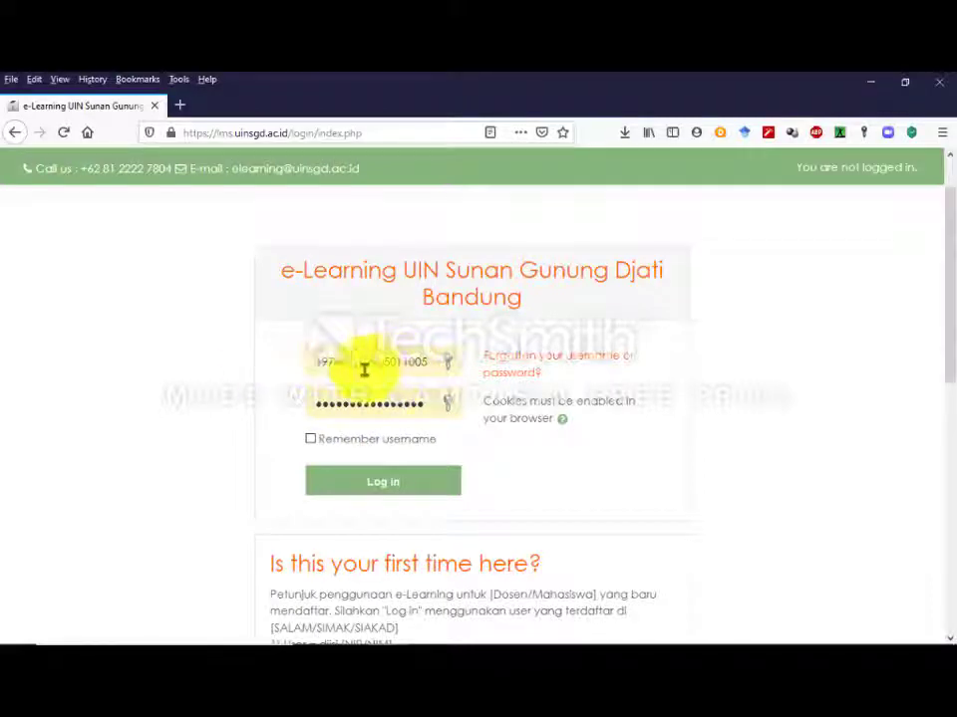
{"action": "scroll", "coordinate": [251, 398], "scroll_direction": "down", "scroll_amount": 1}
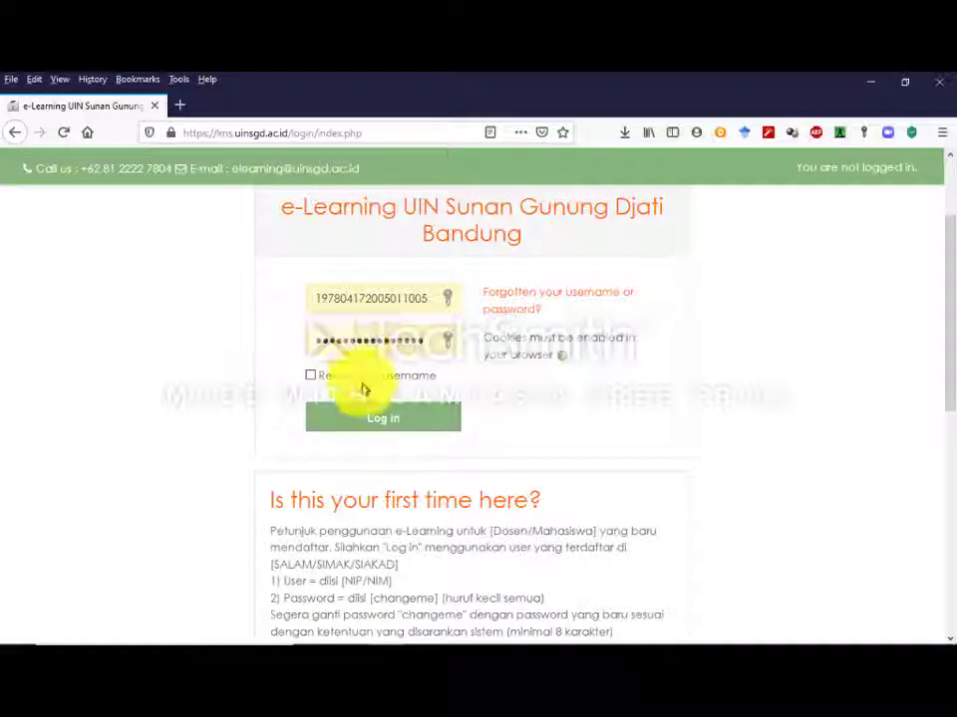
{"action": "left_click", "coordinate": [368, 416]}
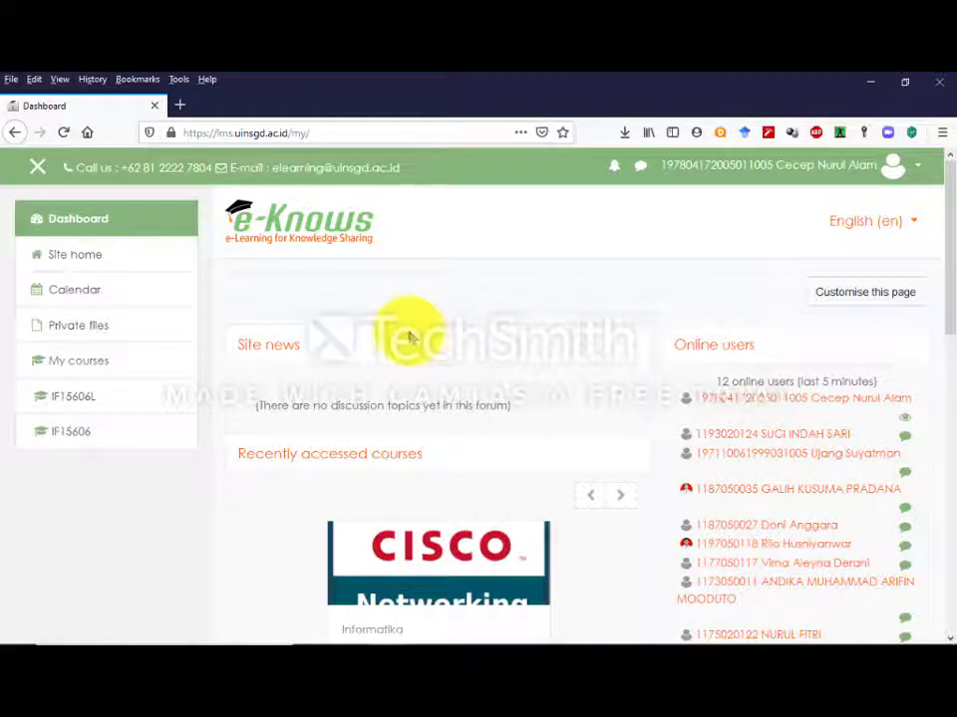
- Look over the dashboard and open the Praktikum Jaringan Komputer Lanjut course from the course overview
{"action": "scroll", "coordinate": [403, 334], "scroll_direction": "down", "scroll_amount": 5}
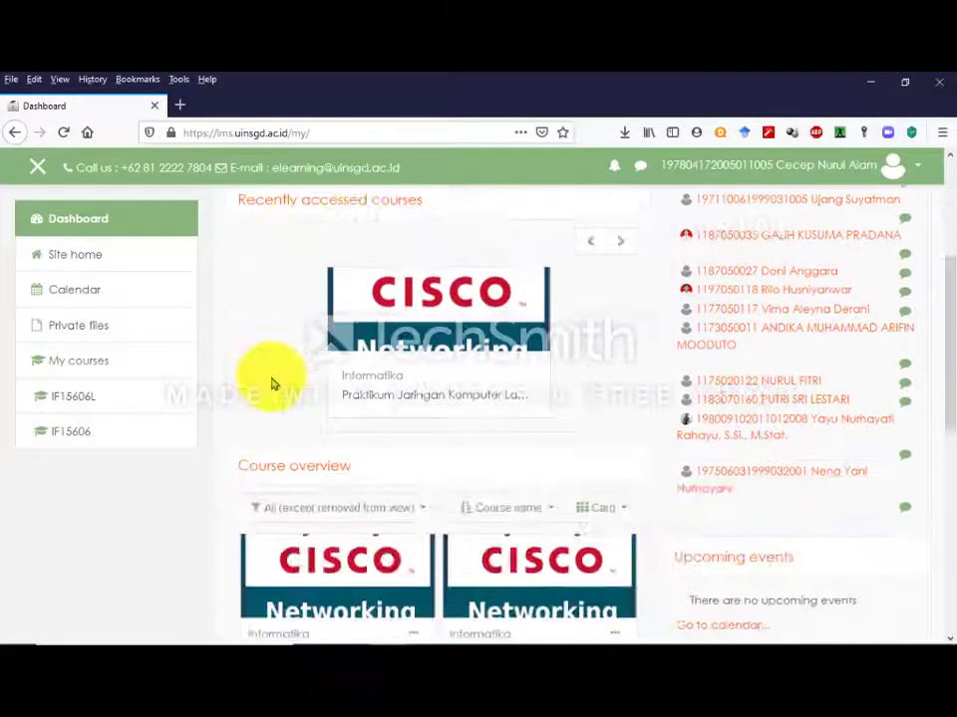
{"action": "scroll", "coordinate": [271, 384], "scroll_direction": "down", "scroll_amount": 2}
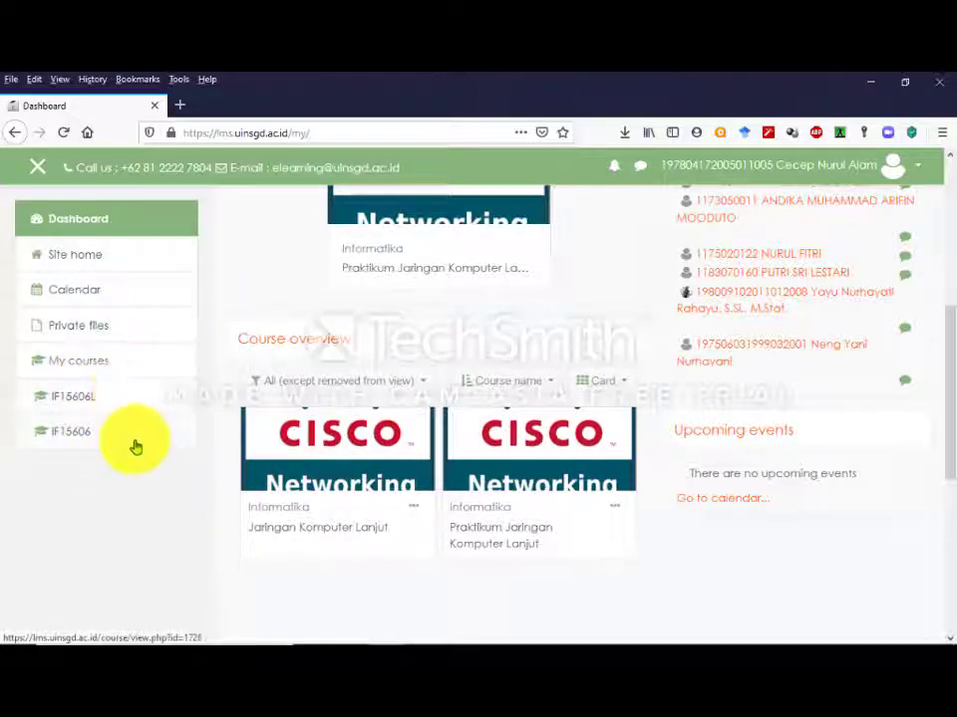
{"action": "scroll", "coordinate": [289, 349], "scroll_direction": "up", "scroll_amount": 5}
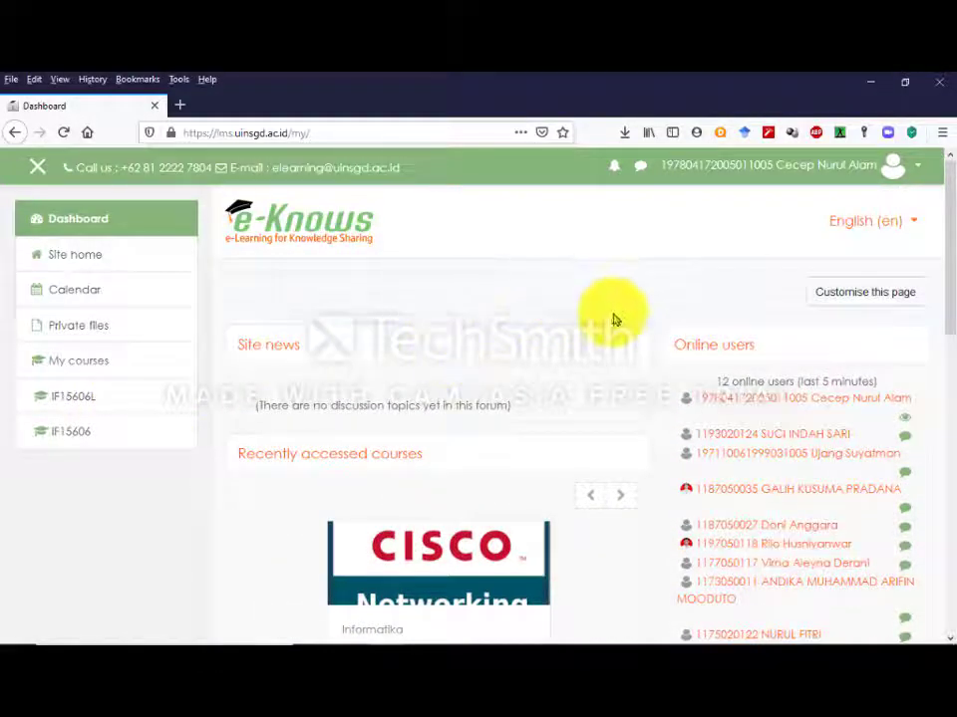
{"action": "scroll", "coordinate": [384, 359], "scroll_direction": "down", "scroll_amount": 5}
{"action": "scroll", "coordinate": [309, 380], "scroll_direction": "down", "scroll_amount": 5}
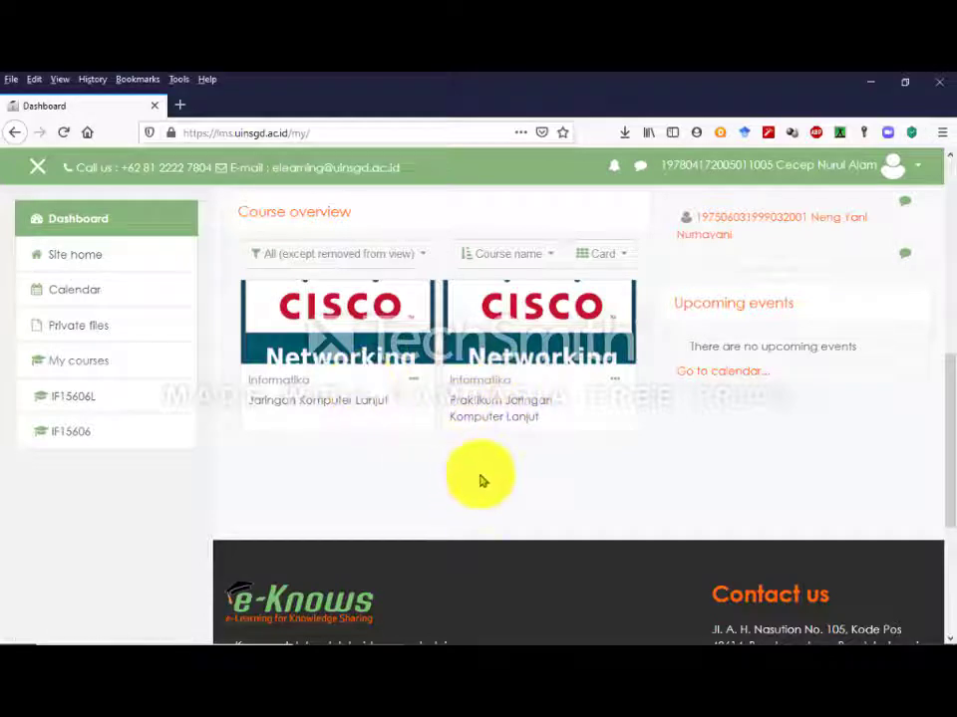
{"action": "scroll", "coordinate": [472, 452], "scroll_direction": "down", "scroll_amount": 1}
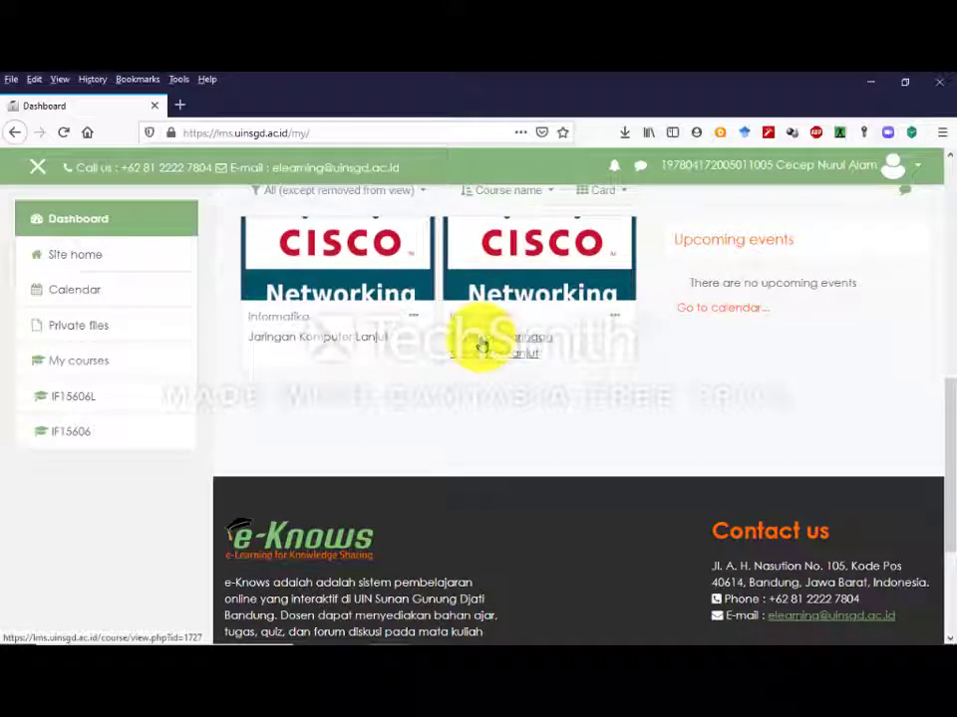
{"action": "left_click", "coordinate": [481, 344]}
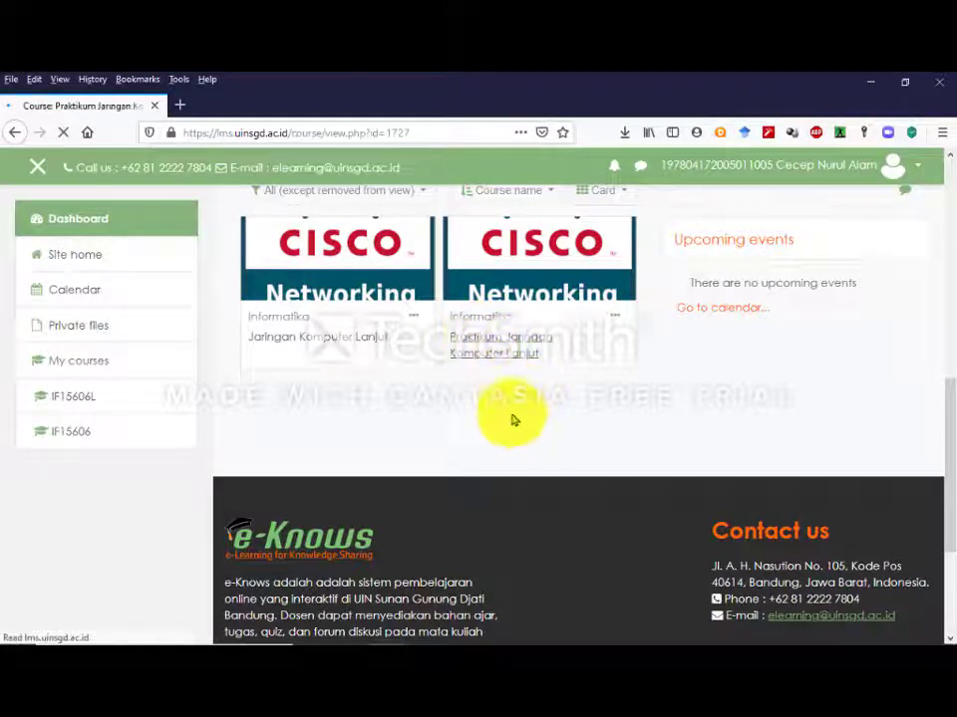
- Examine the course page's general information, the Minggu ke-1 content with its Packet Tracer downloads, and the weekly sections
{"action": "scroll", "coordinate": [447, 402], "scroll_direction": "down", "scroll_amount": 3}
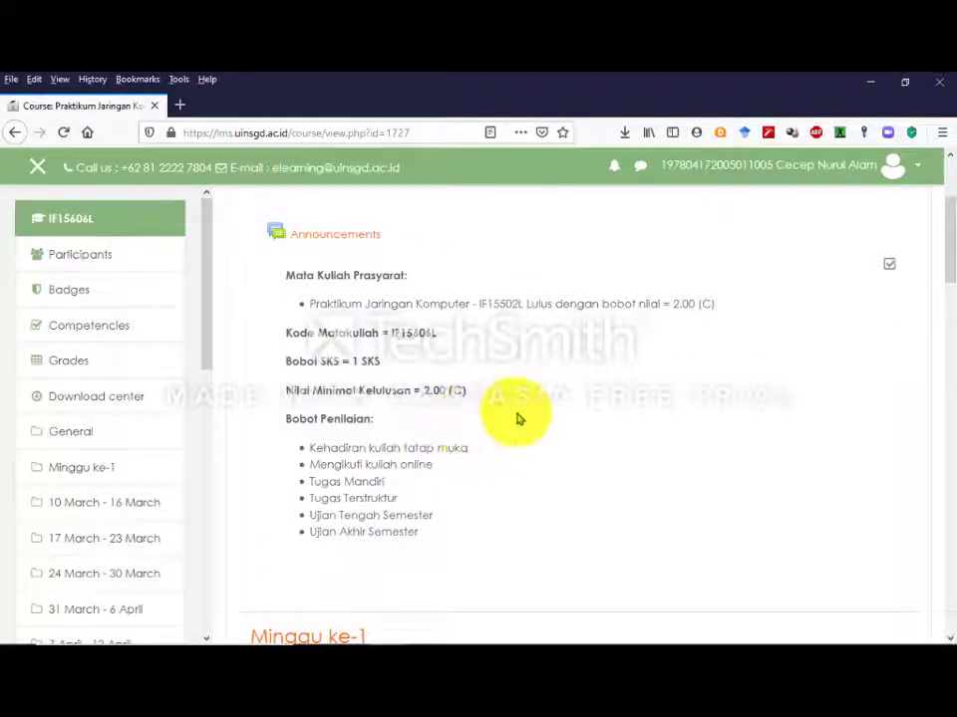
{"action": "scroll", "coordinate": [534, 420], "scroll_direction": "down", "scroll_amount": 2}
{"action": "scroll", "coordinate": [529, 417], "scroll_direction": "down", "scroll_amount": 4}
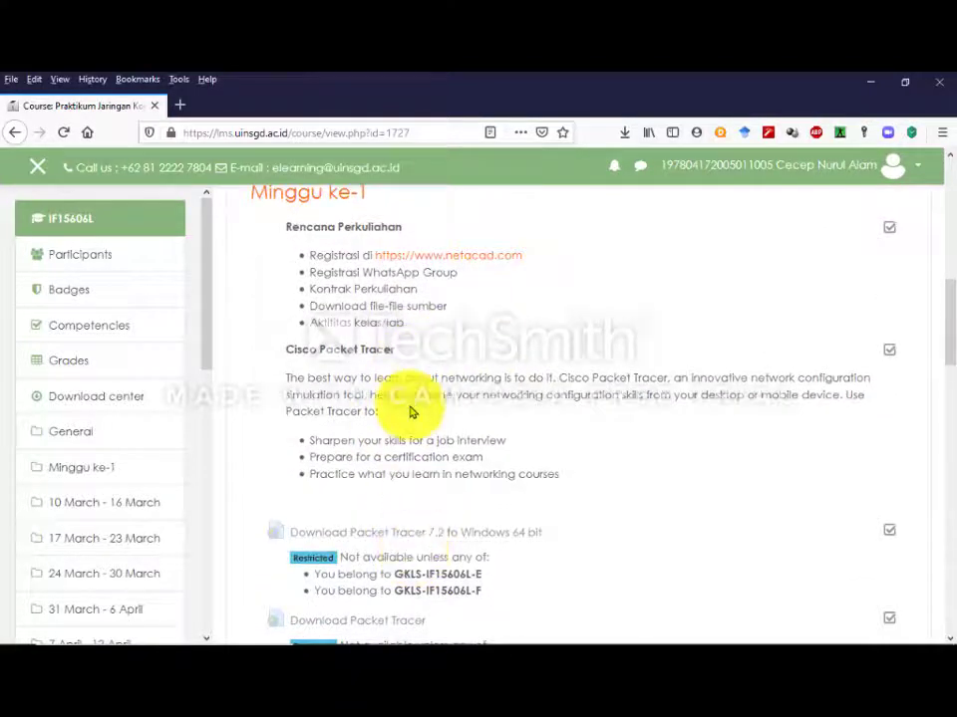
{"action": "scroll", "coordinate": [414, 418], "scroll_direction": "down", "scroll_amount": 3}
{"action": "scroll", "coordinate": [400, 387], "scroll_direction": "up", "scroll_amount": 4}
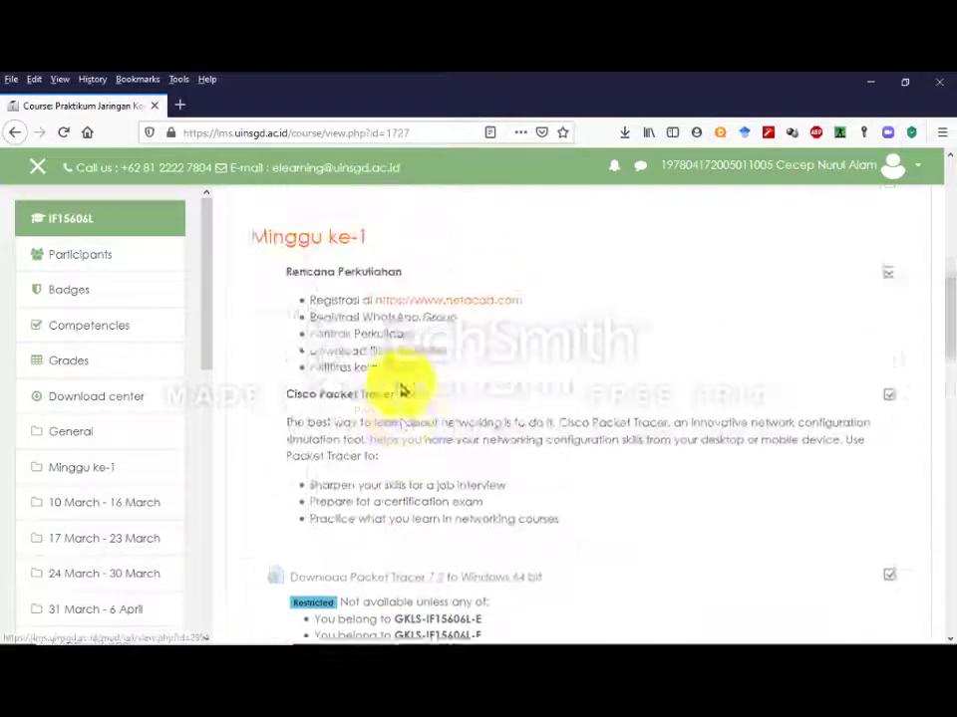
{"action": "scroll", "coordinate": [418, 397], "scroll_direction": "down", "scroll_amount": 7}
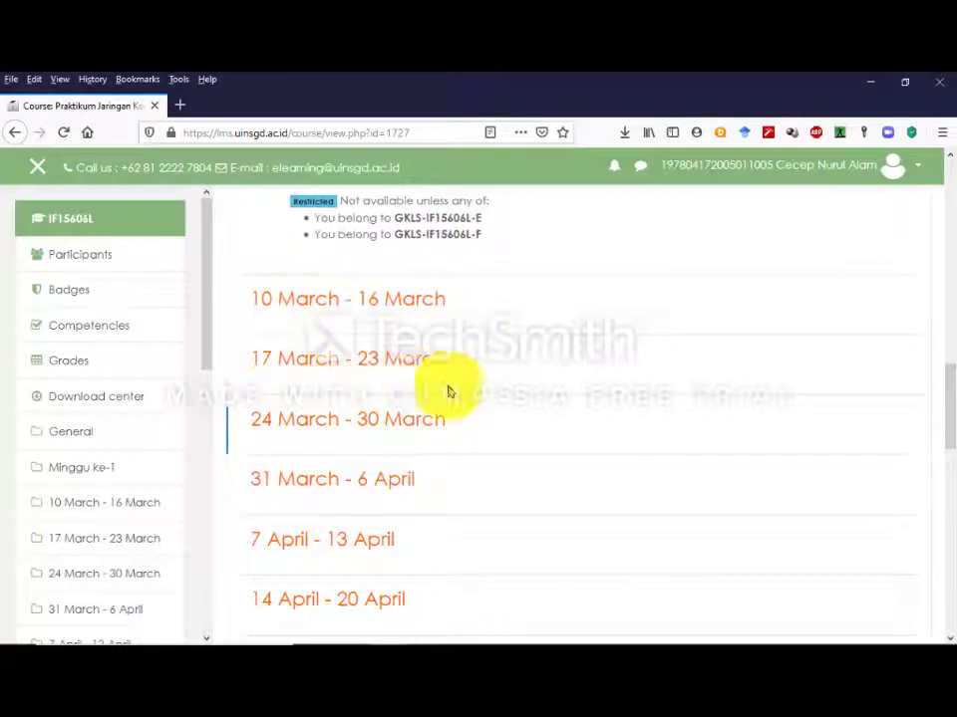
{"action": "scroll", "coordinate": [433, 396], "scroll_direction": "up", "scroll_amount": 6}
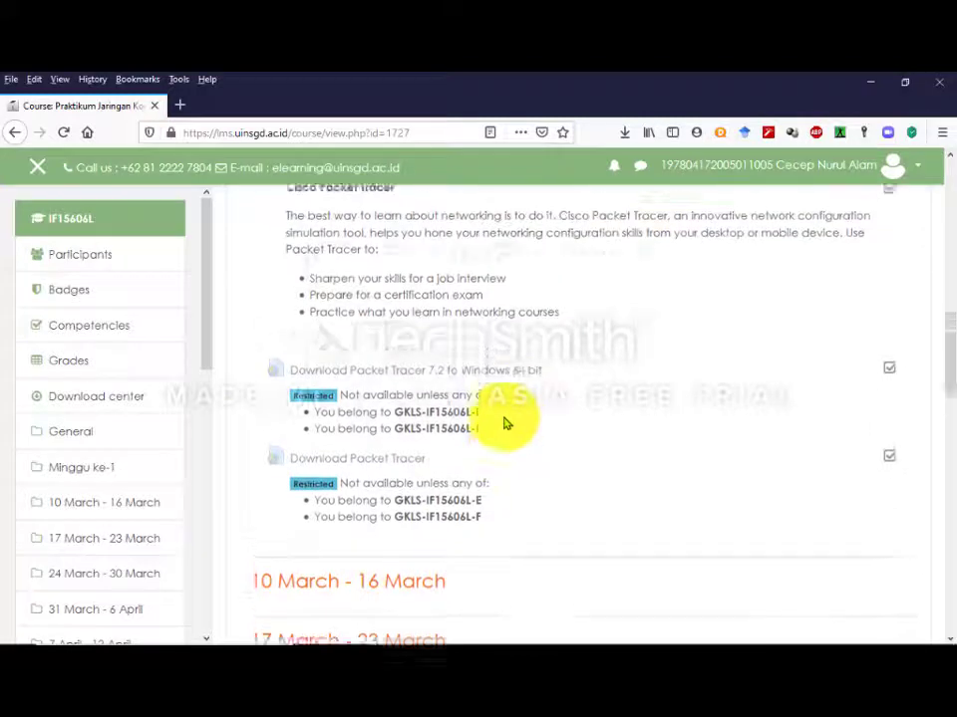
{"action": "scroll", "coordinate": [498, 417], "scroll_direction": "up", "scroll_amount": 6}
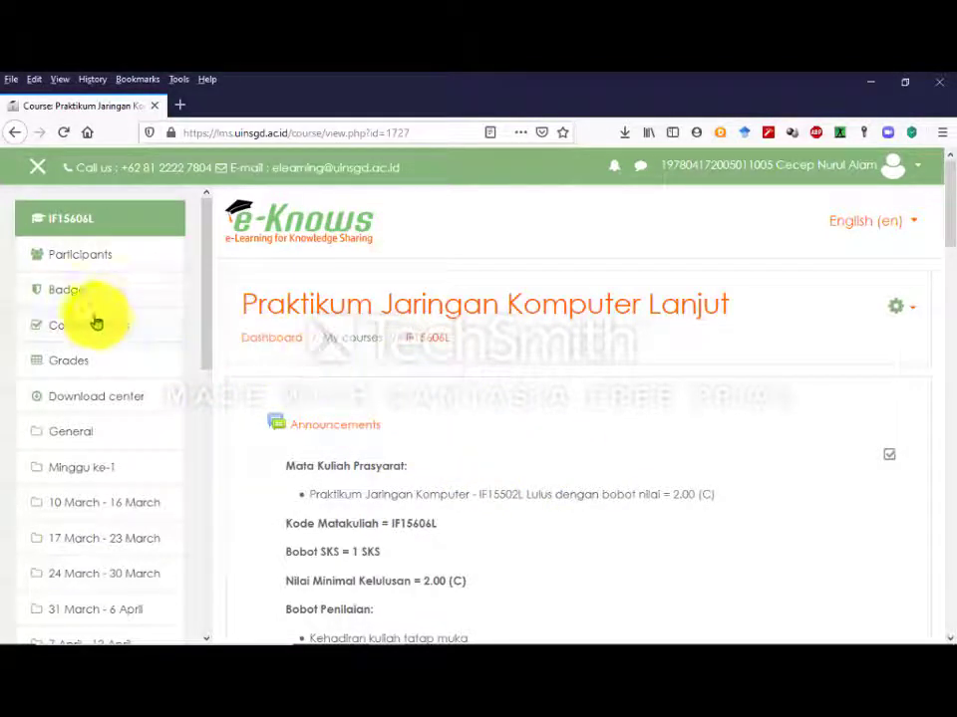
- Open the course's participants list and look over the enrolled students' roles, groups and last access
{"action": "left_click", "coordinate": [86, 265]}
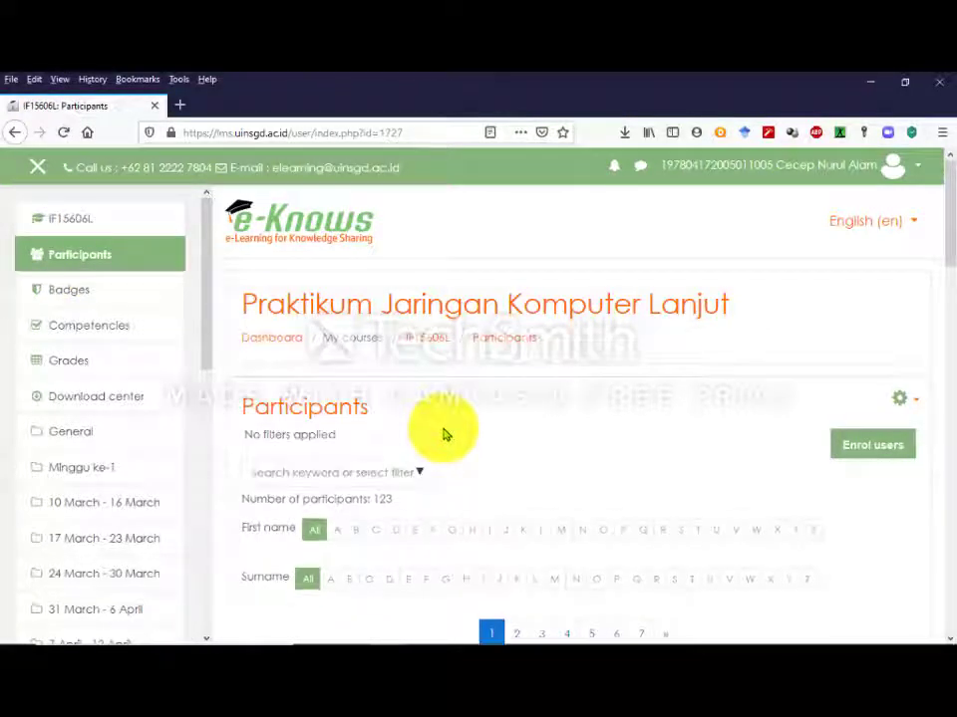
{"action": "scroll", "coordinate": [445, 435], "scroll_direction": "down", "scroll_amount": 3}
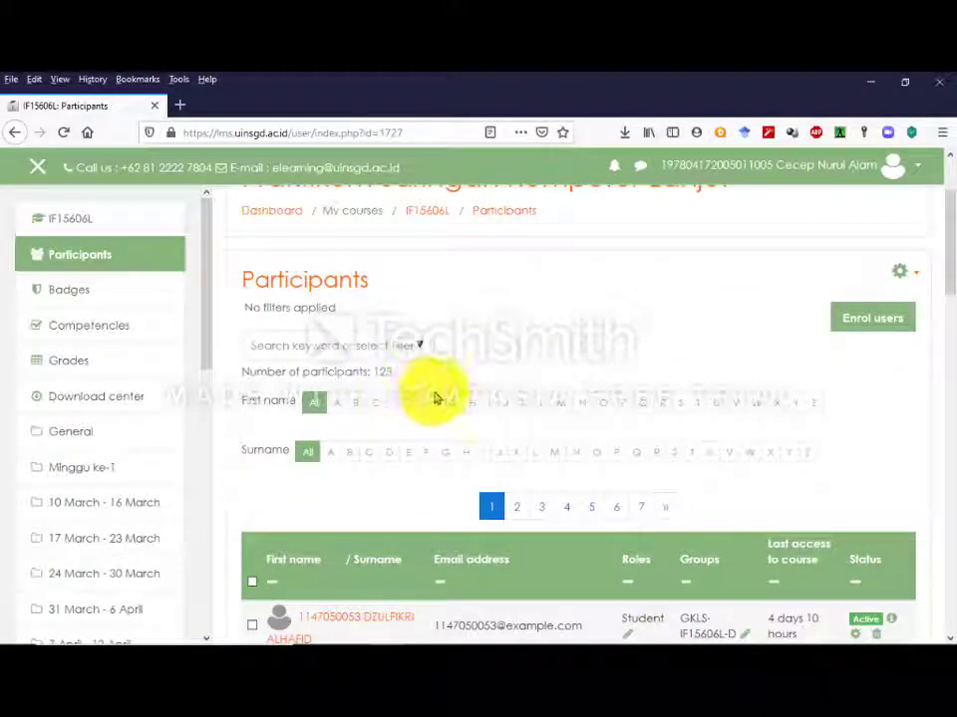
{"action": "scroll", "coordinate": [518, 364], "scroll_direction": "up", "scroll_amount": 2}
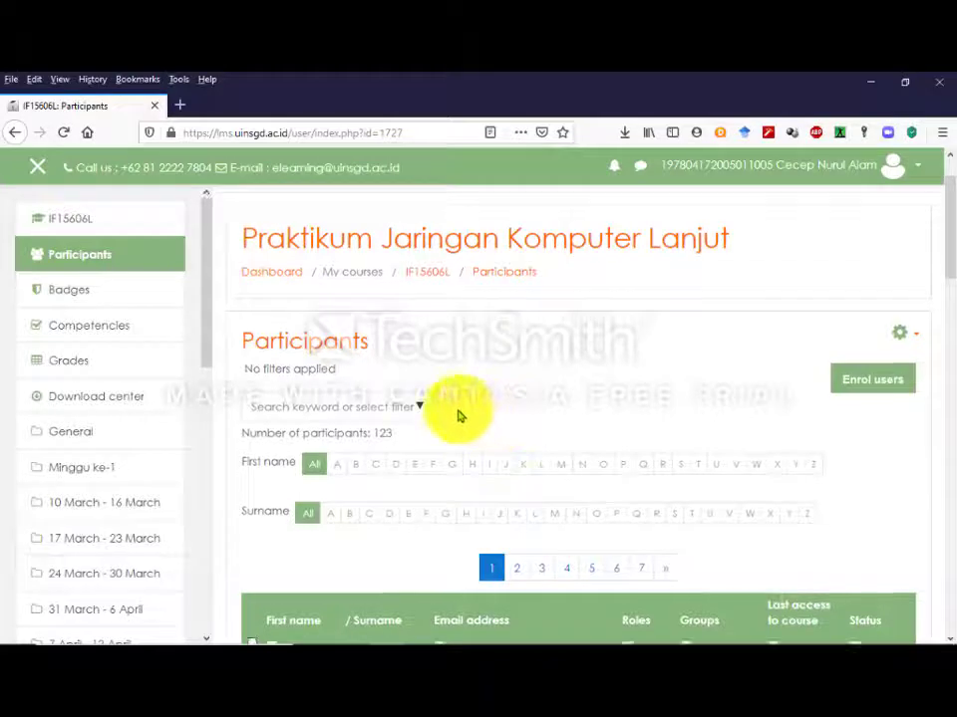
{"action": "scroll", "coordinate": [457, 408], "scroll_direction": "down", "scroll_amount": 8}
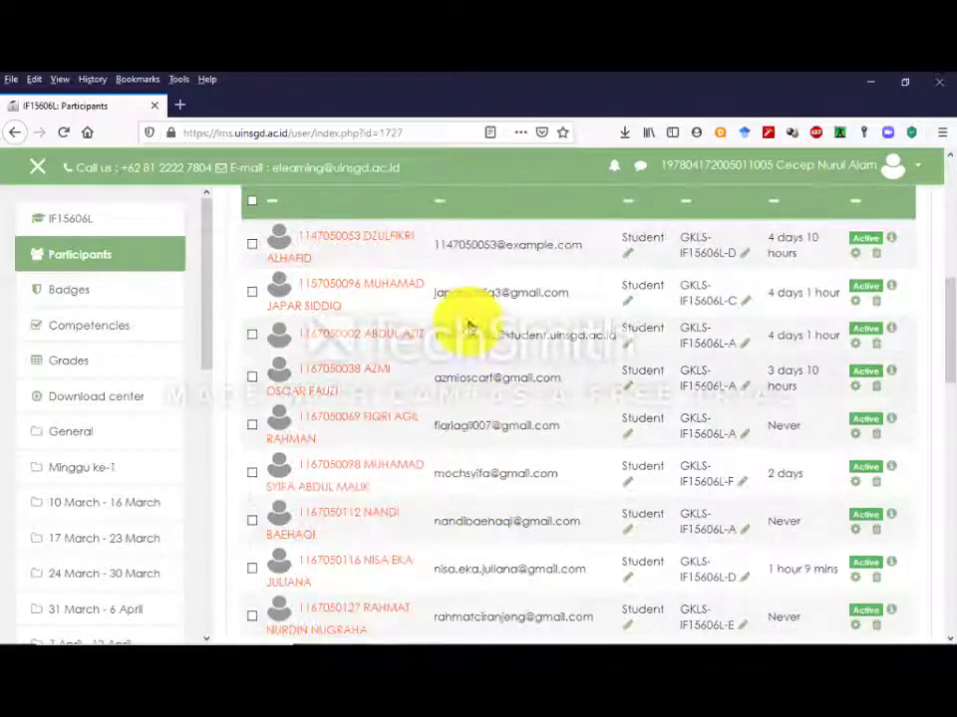
{"action": "scroll", "coordinate": [468, 515], "scroll_direction": "up", "scroll_amount": 2}
{"action": "scroll", "coordinate": [469, 396], "scroll_direction": "up", "scroll_amount": 2}
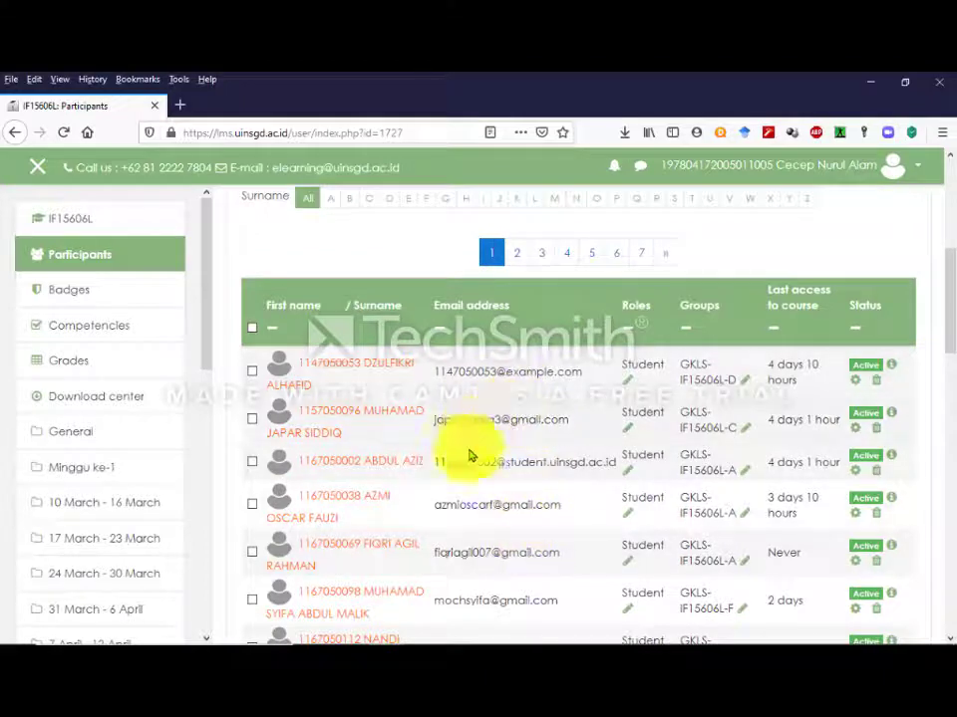
{"action": "scroll", "coordinate": [482, 454], "scroll_direction": "up", "scroll_amount": 3}
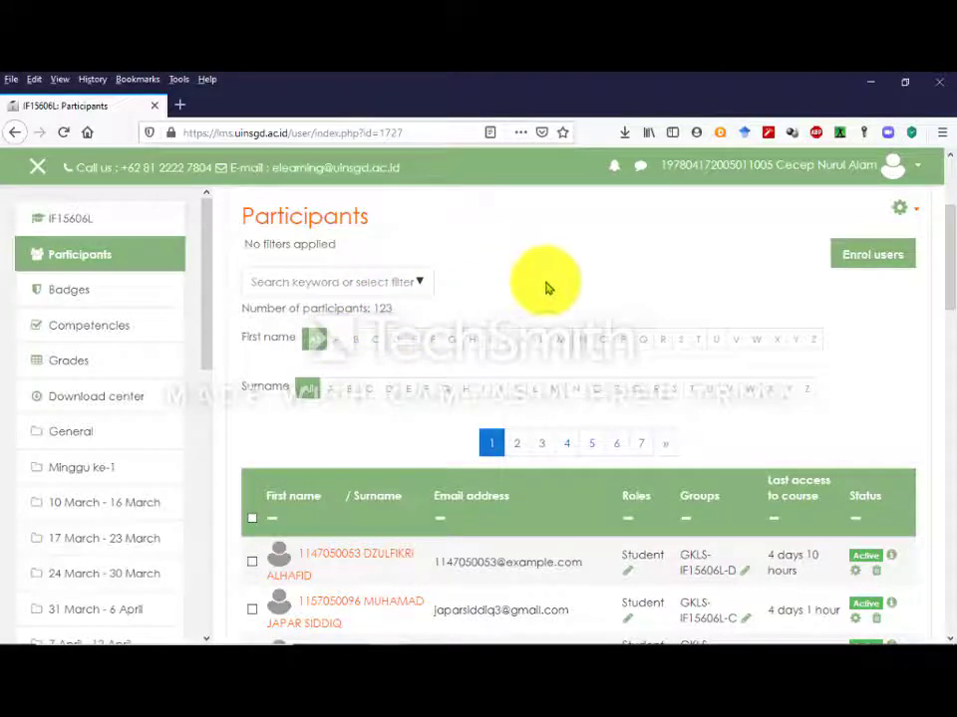
{"action": "scroll", "coordinate": [654, 349], "scroll_direction": "up", "scroll_amount": 2}
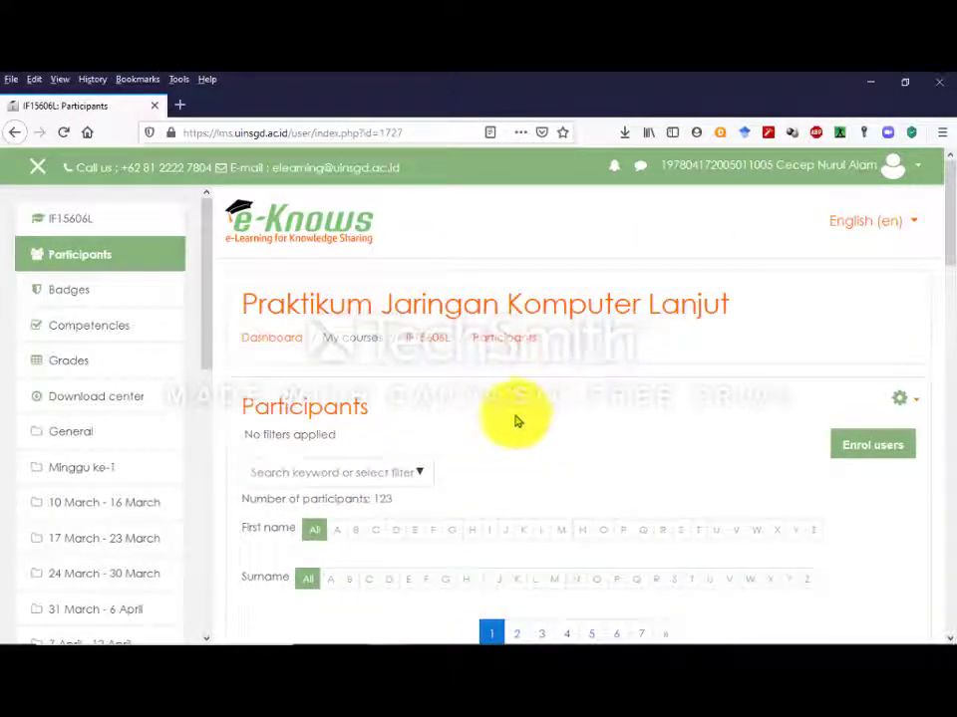
- Filter the participants list by the group GKLS-IF15606L-E
{"action": "scroll", "coordinate": [504, 423], "scroll_direction": "down", "scroll_amount": 2}
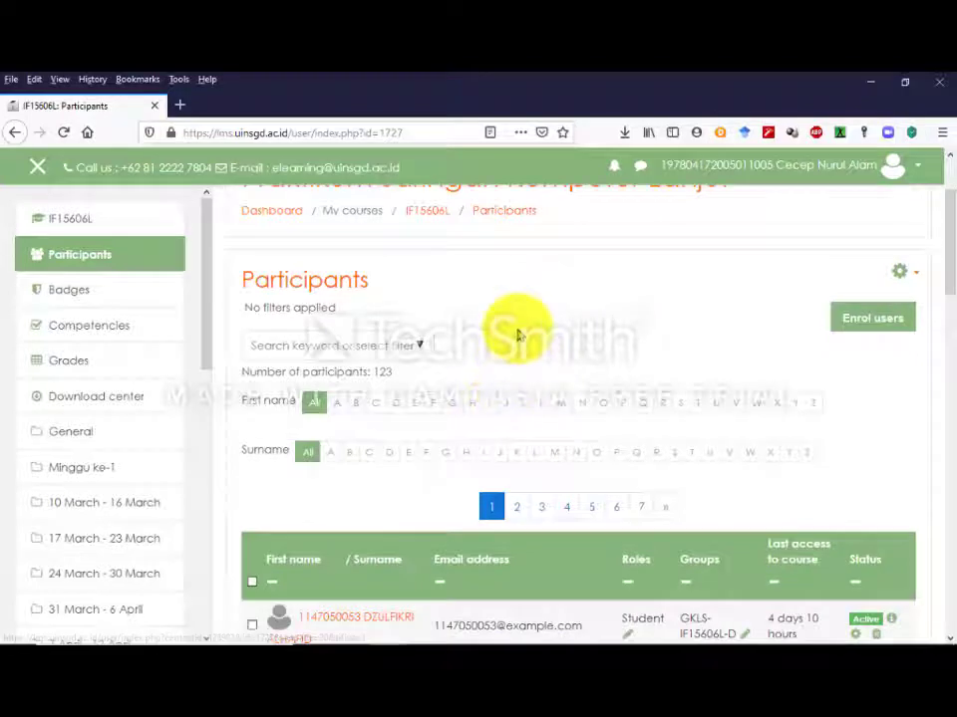
{"action": "scroll", "coordinate": [517, 334], "scroll_direction": "down", "scroll_amount": 1}
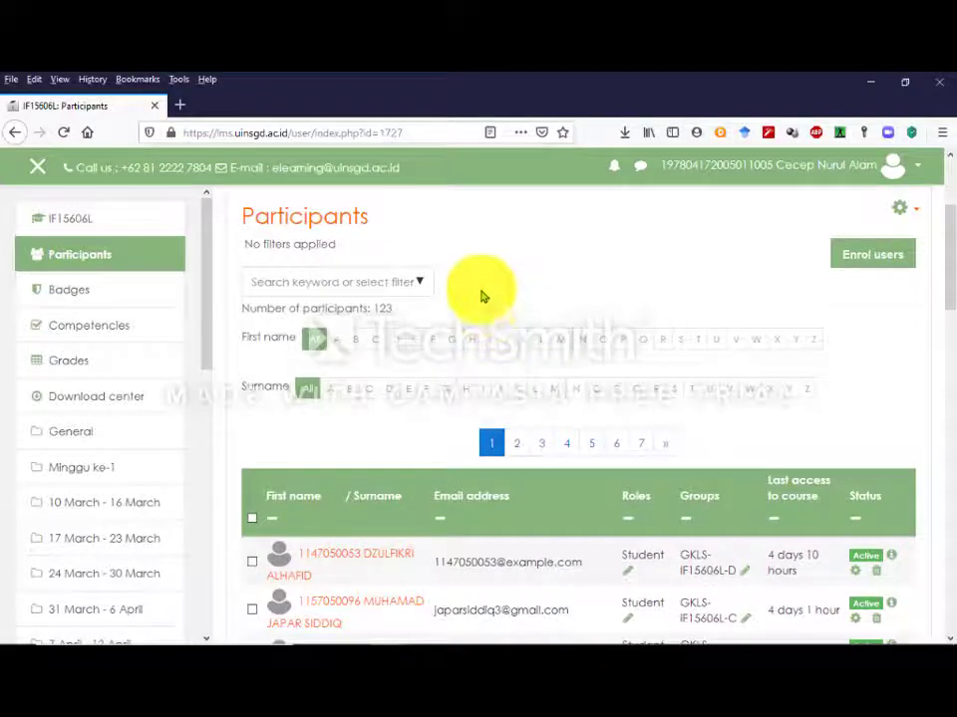
{"action": "left_click", "coordinate": [421, 284]}
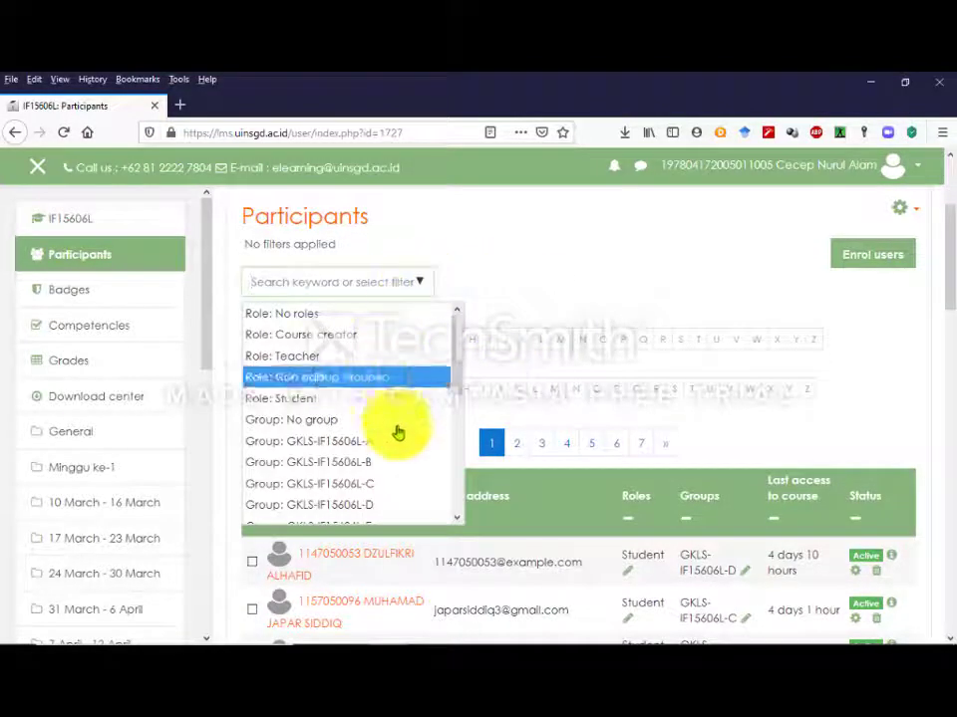
{"action": "scroll", "coordinate": [395, 431], "scroll_direction": "down", "scroll_amount": 3}
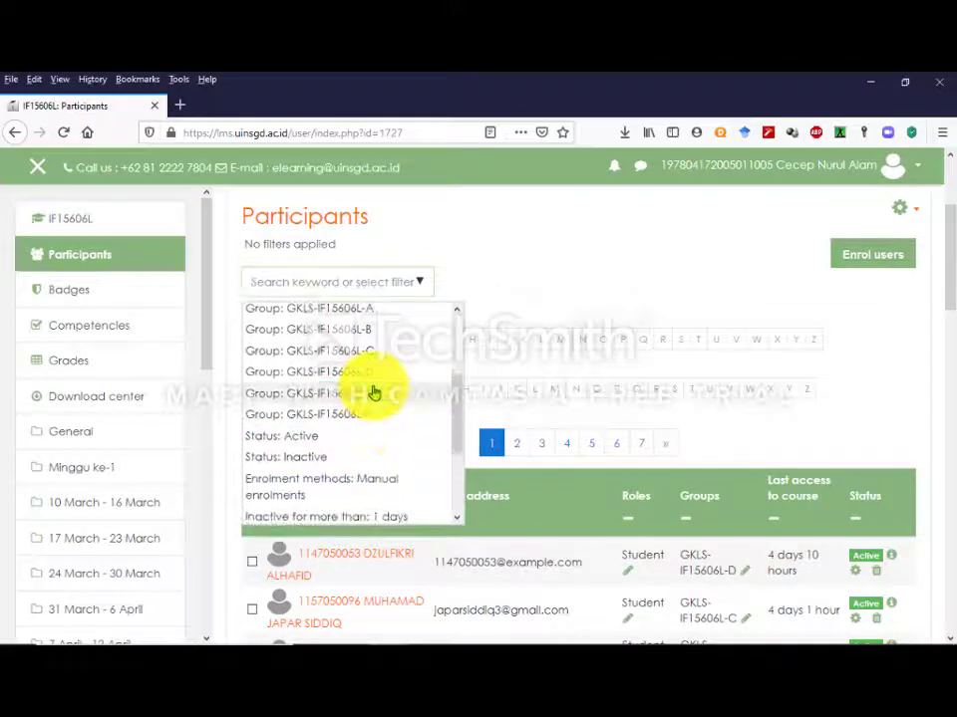
{"action": "left_click", "coordinate": [373, 391]}
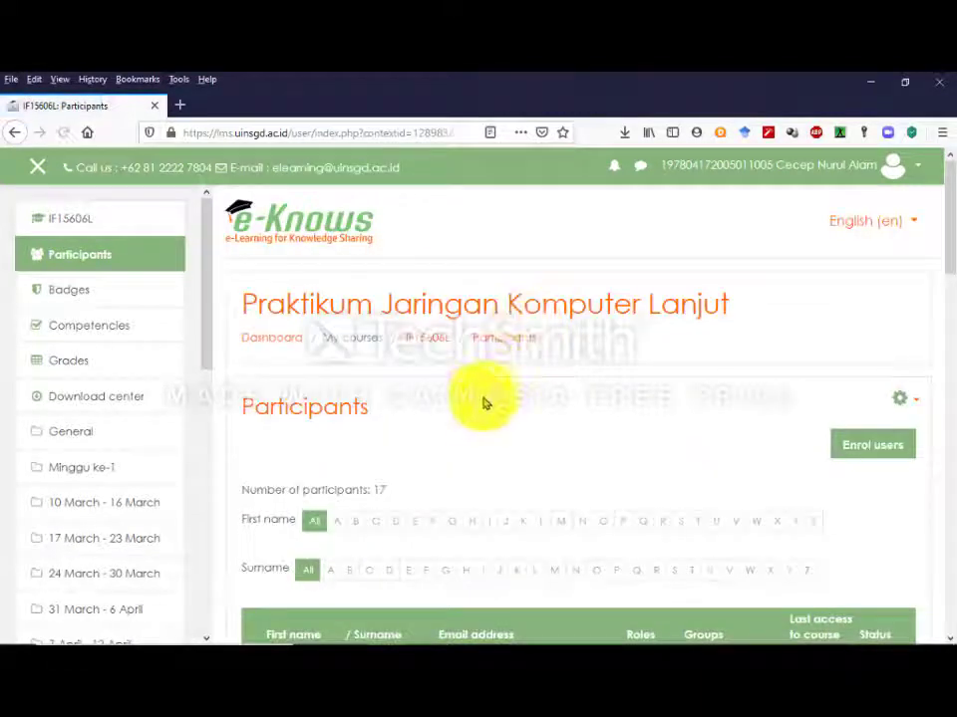
- Look through the filtered GKLS-IF15606L-E participants, checking their roles, groups and last access to the course
{"action": "scroll", "coordinate": [461, 407], "scroll_direction": "down", "scroll_amount": 2}
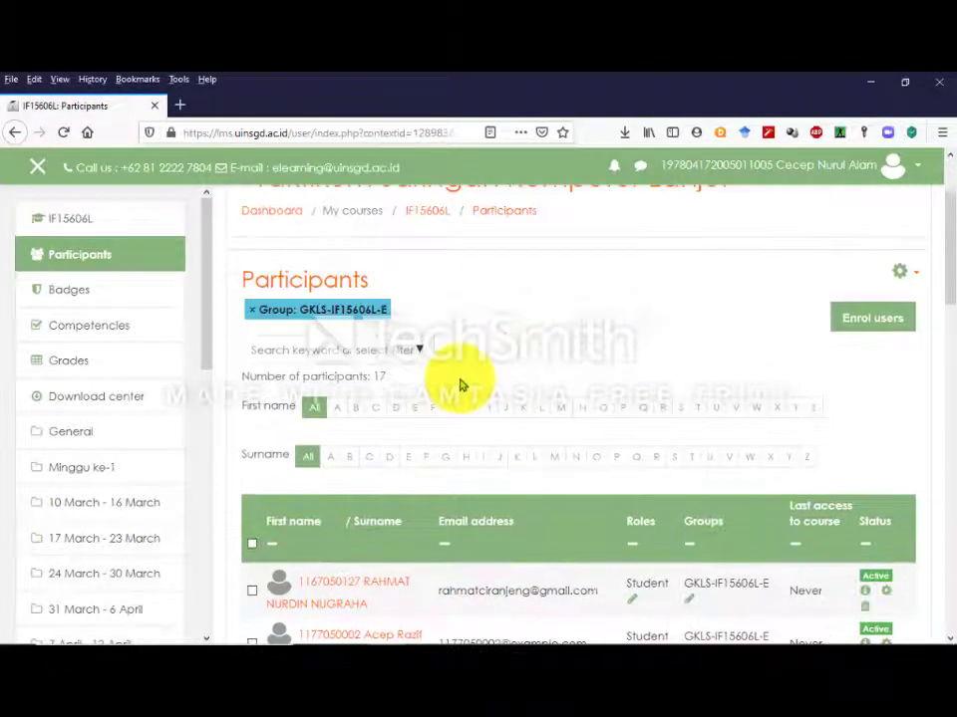
{"action": "scroll", "coordinate": [458, 390], "scroll_direction": "down", "scroll_amount": 4}
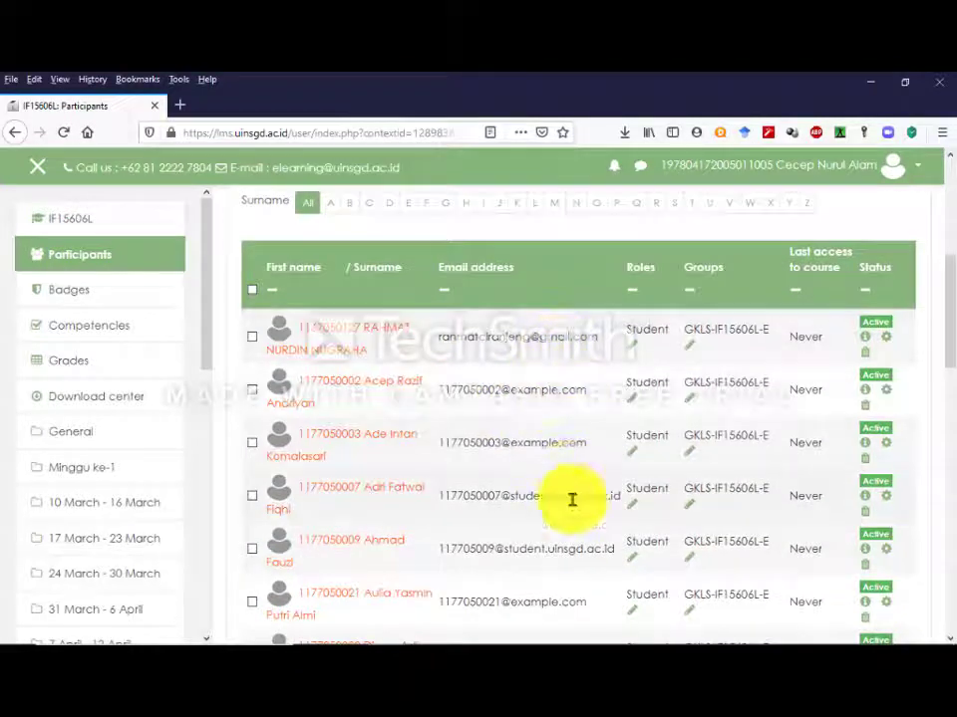
{"action": "scroll", "coordinate": [533, 389], "scroll_direction": "down", "scroll_amount": 6}
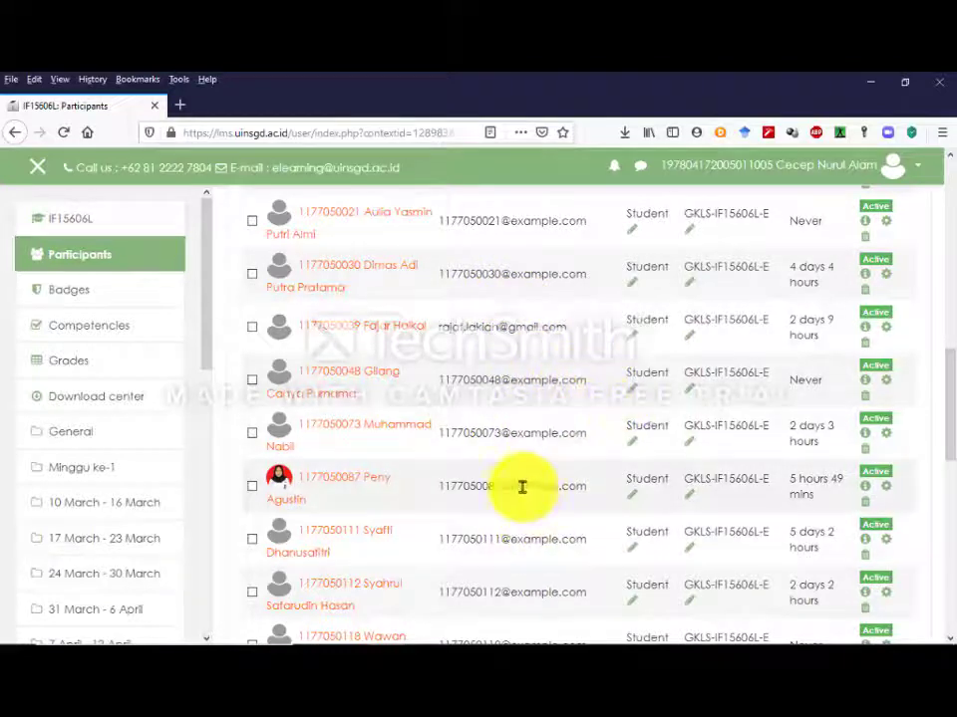
{"action": "scroll", "coordinate": [533, 402], "scroll_direction": "down", "scroll_amount": 2}
{"action": "scroll", "coordinate": [533, 399], "scroll_direction": "down", "scroll_amount": 1}
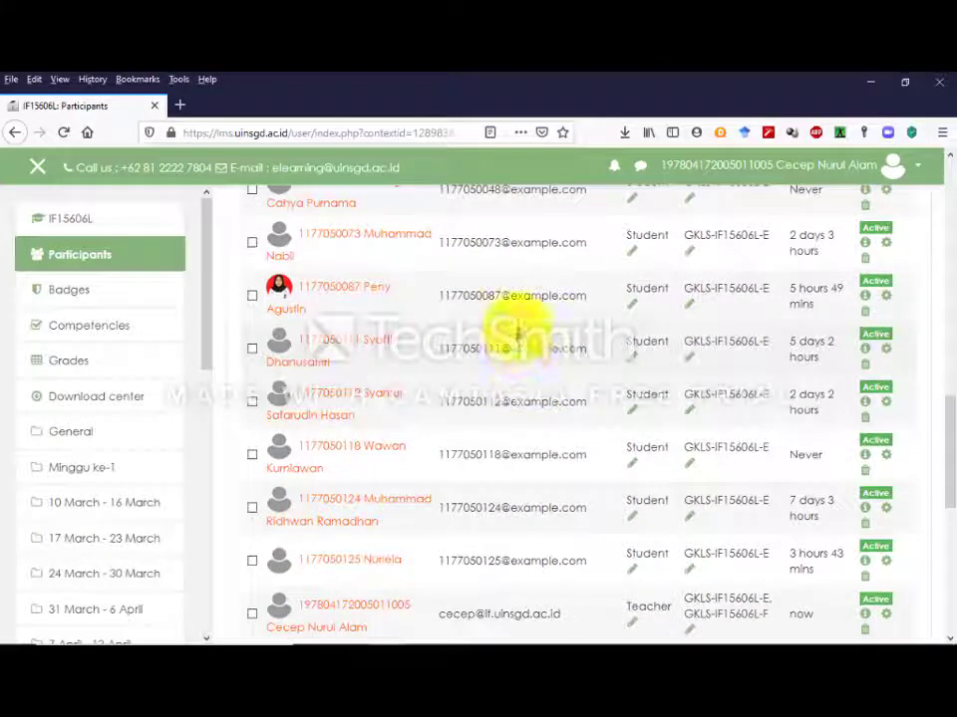
{"action": "scroll", "coordinate": [536, 401], "scroll_direction": "down", "scroll_amount": 2}
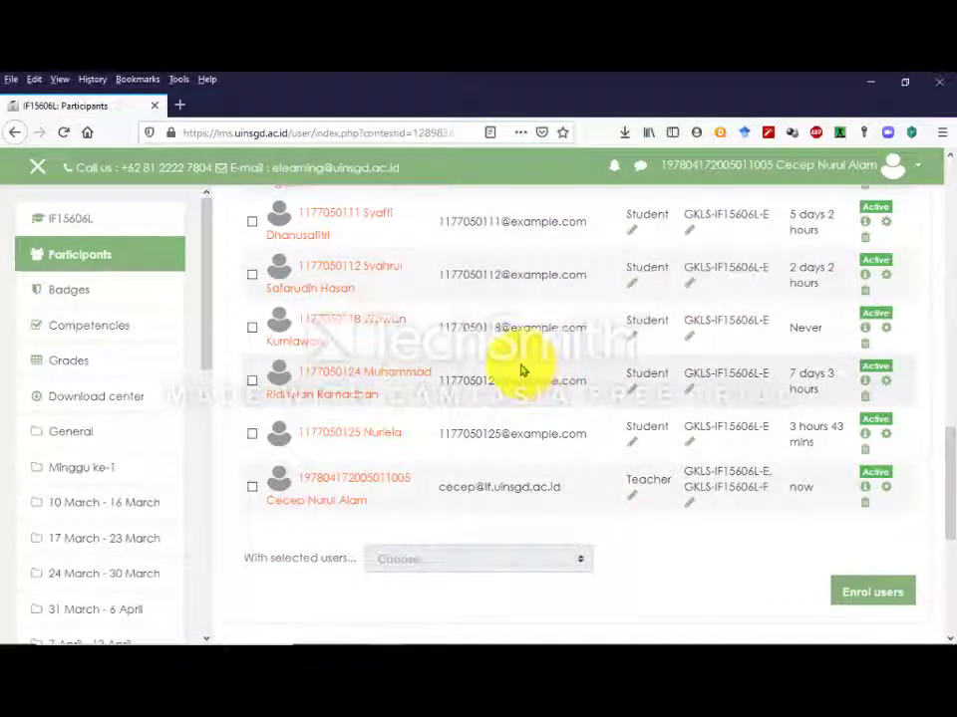
{"action": "scroll", "coordinate": [523, 371], "scroll_direction": "up", "scroll_amount": 5}
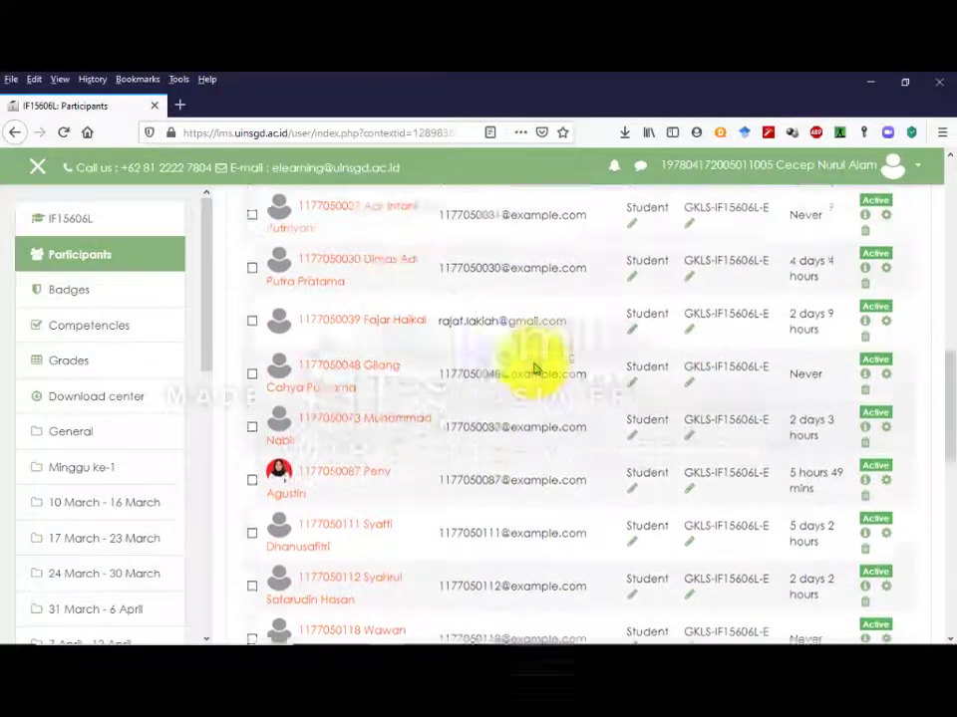
{"action": "scroll", "coordinate": [533, 364], "scroll_direction": "up", "scroll_amount": 10}
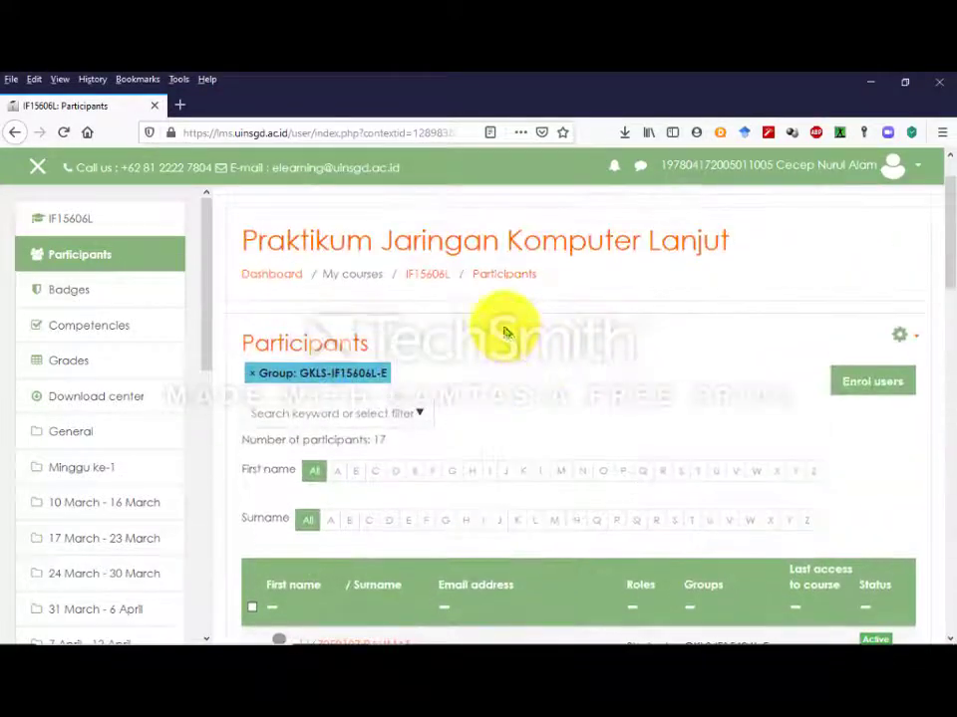
- Filter the participants list by the group GKLS-IF15606L-F
{"action": "scroll", "coordinate": [483, 369], "scroll_direction": "down", "scroll_amount": 2}
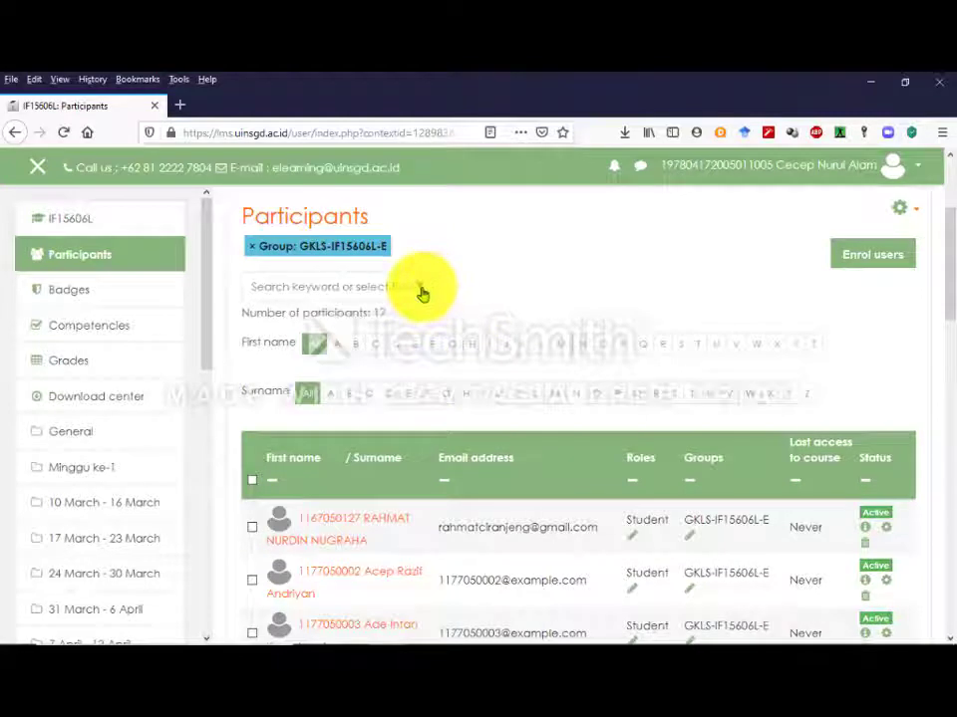
{"action": "left_click", "coordinate": [420, 287]}
{"action": "scroll", "coordinate": [399, 435], "scroll_direction": "down", "scroll_amount": 2}
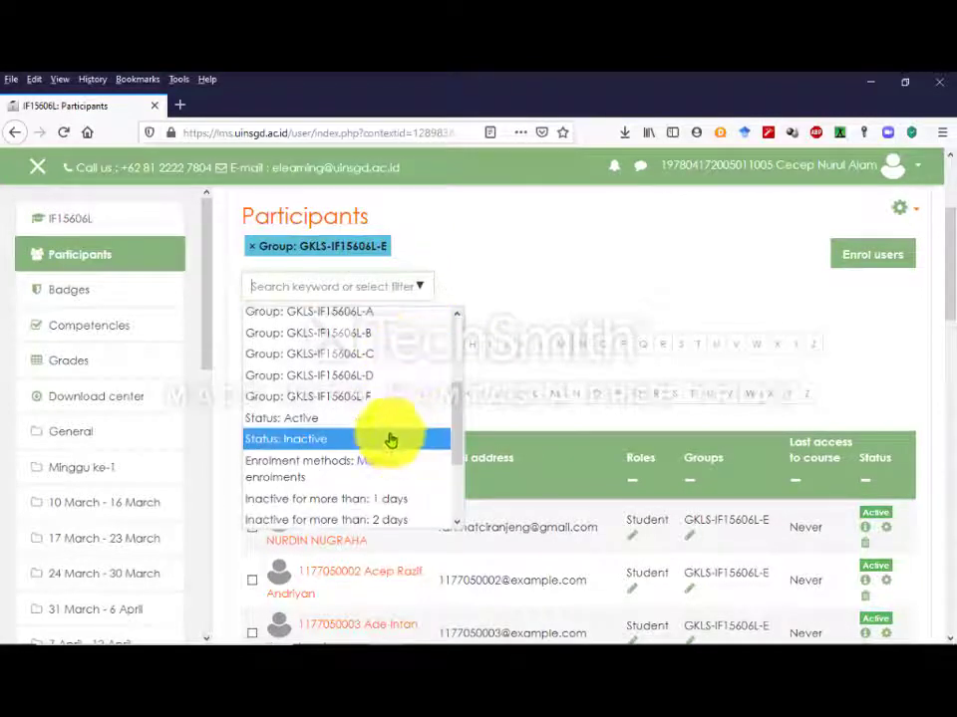
{"action": "left_click", "coordinate": [390, 399]}
{"action": "left_click", "coordinate": [528, 454]}
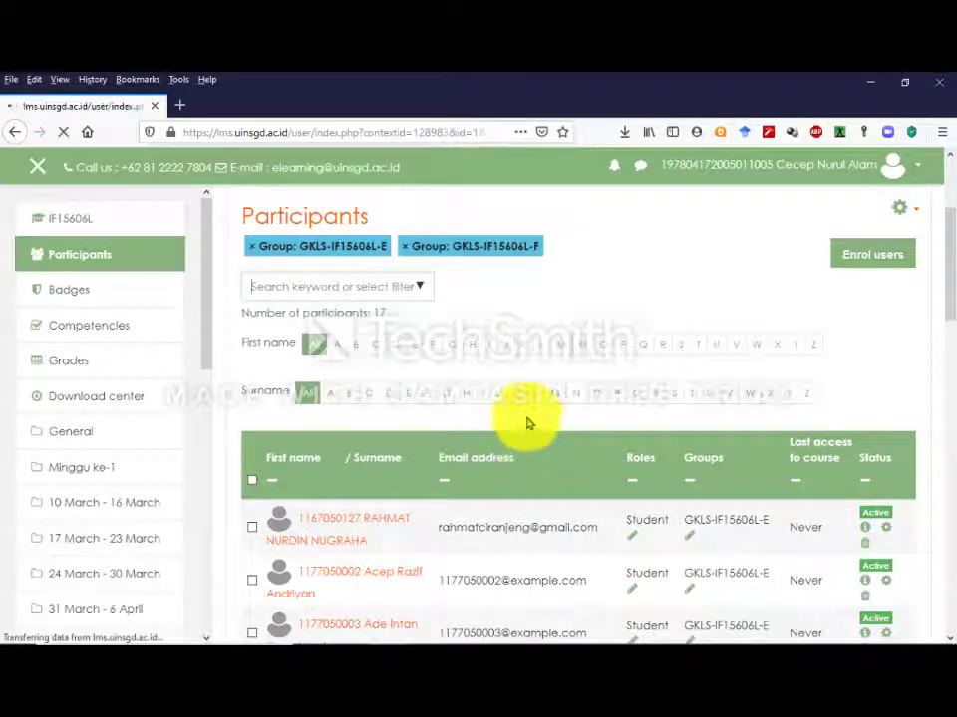
- Look through the GKLS-IF15606L-F participants, checking each student's group and last access to the course
{"action": "scroll", "coordinate": [369, 403], "scroll_direction": "down", "scroll_amount": 3}
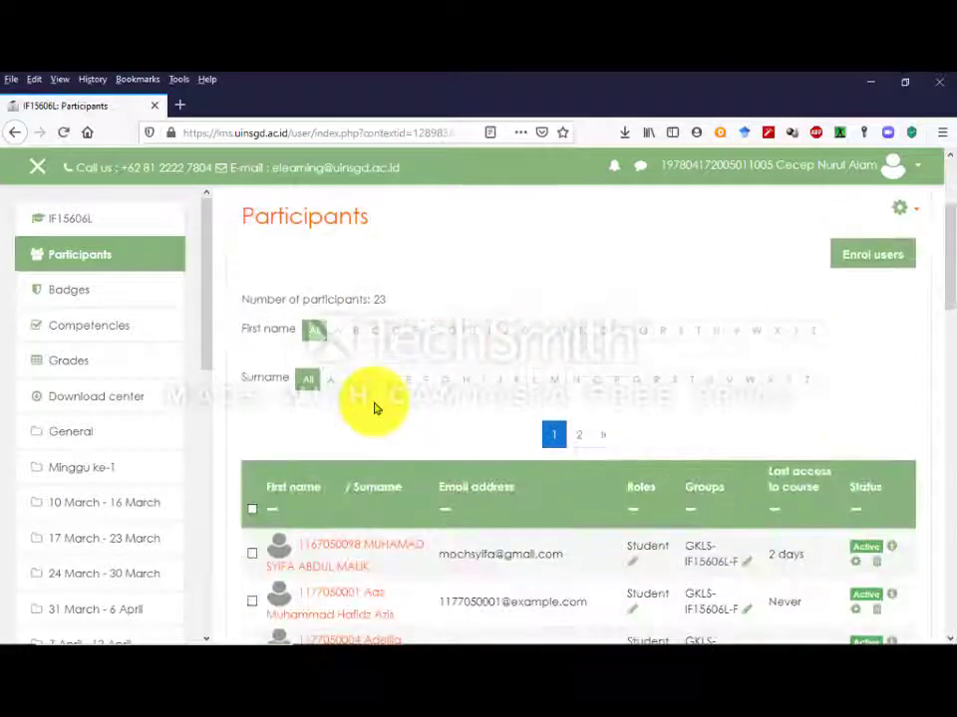
{"action": "scroll", "coordinate": [371, 400], "scroll_direction": "down", "scroll_amount": 5}
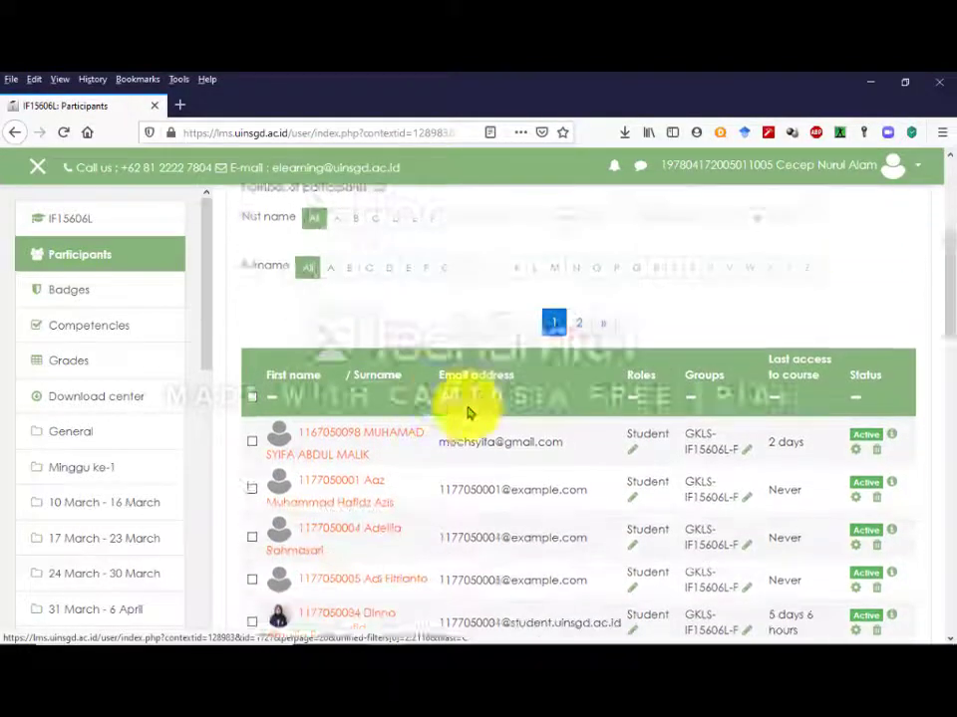
{"action": "scroll", "coordinate": [547, 424], "scroll_direction": "down", "scroll_amount": 2}
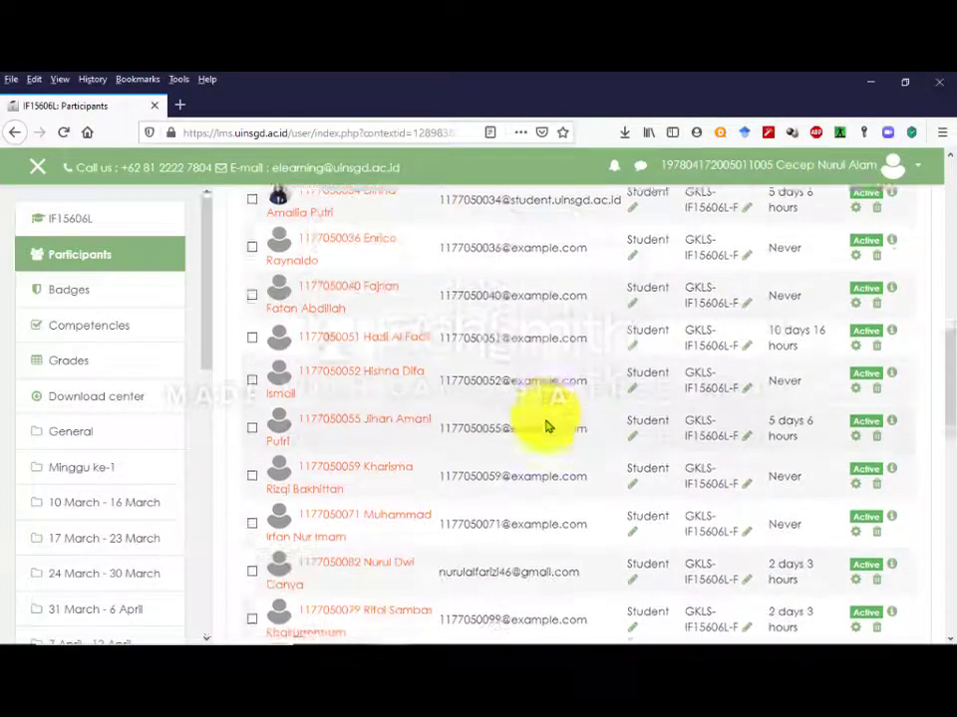
{"action": "scroll", "coordinate": [544, 400], "scroll_direction": "up", "scroll_amount": 4}
{"action": "scroll", "coordinate": [532, 401], "scroll_direction": "up", "scroll_amount": 2}
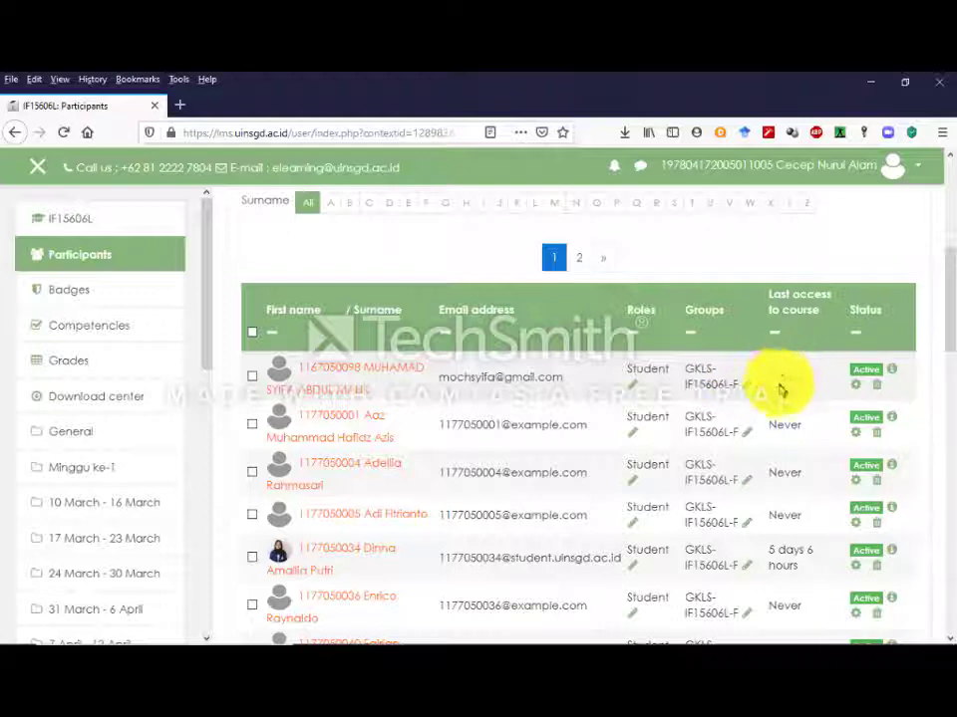
{"action": "scroll", "coordinate": [757, 381], "scroll_direction": "down", "scroll_amount": 1}
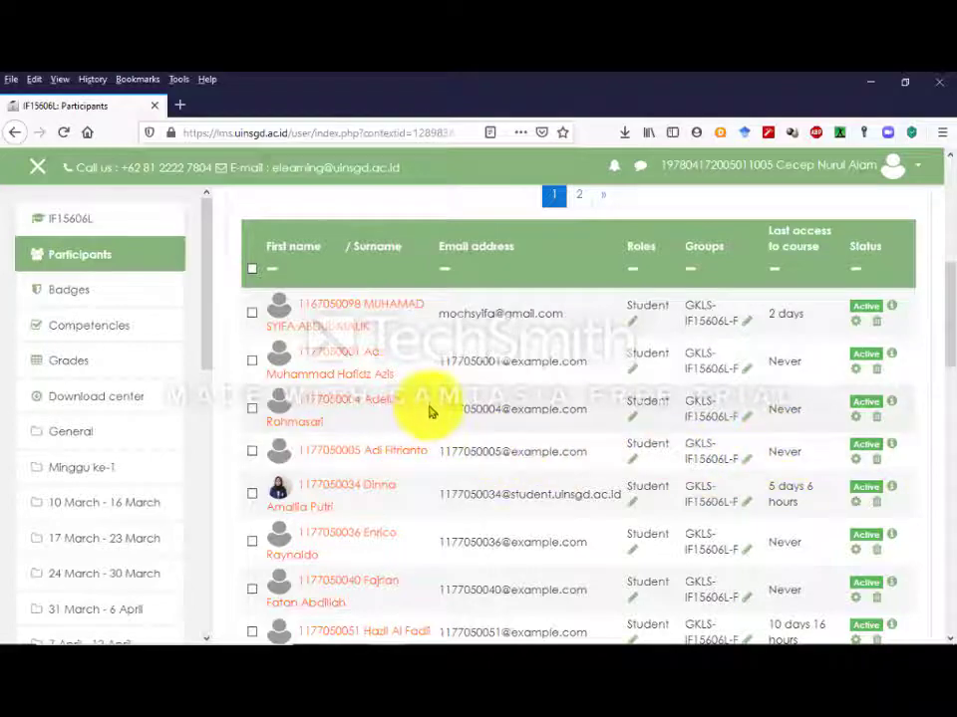
{"action": "scroll", "coordinate": [431, 411], "scroll_direction": "down", "scroll_amount": 4}
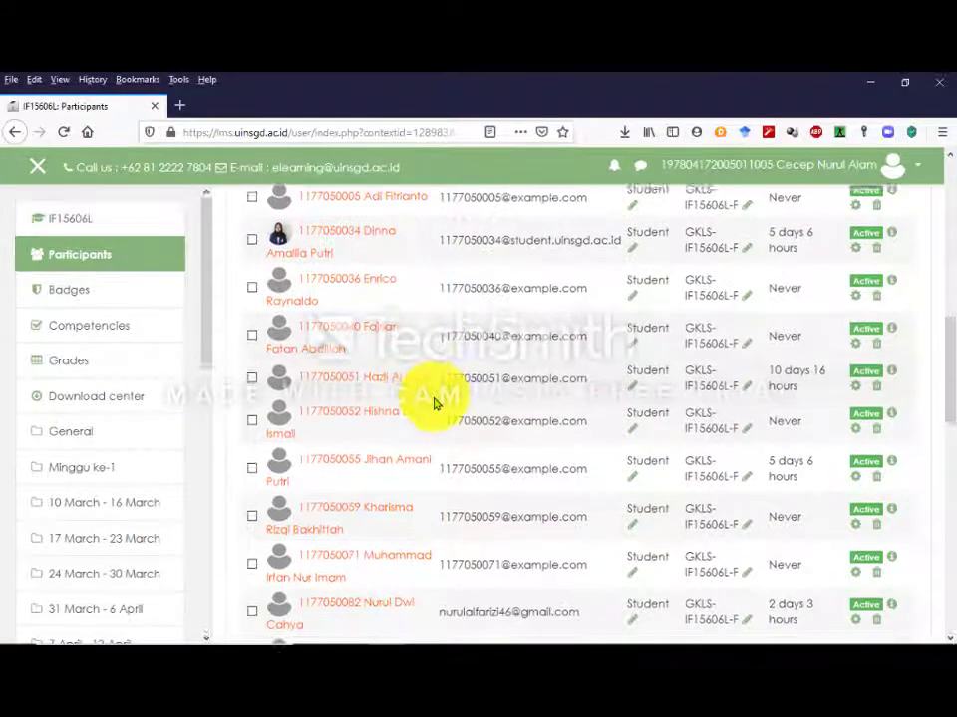
- Return to the IF15606L course page and look over its contents down to the weekly sections
{"action": "scroll", "coordinate": [433, 403], "scroll_direction": "up", "scroll_amount": 10}
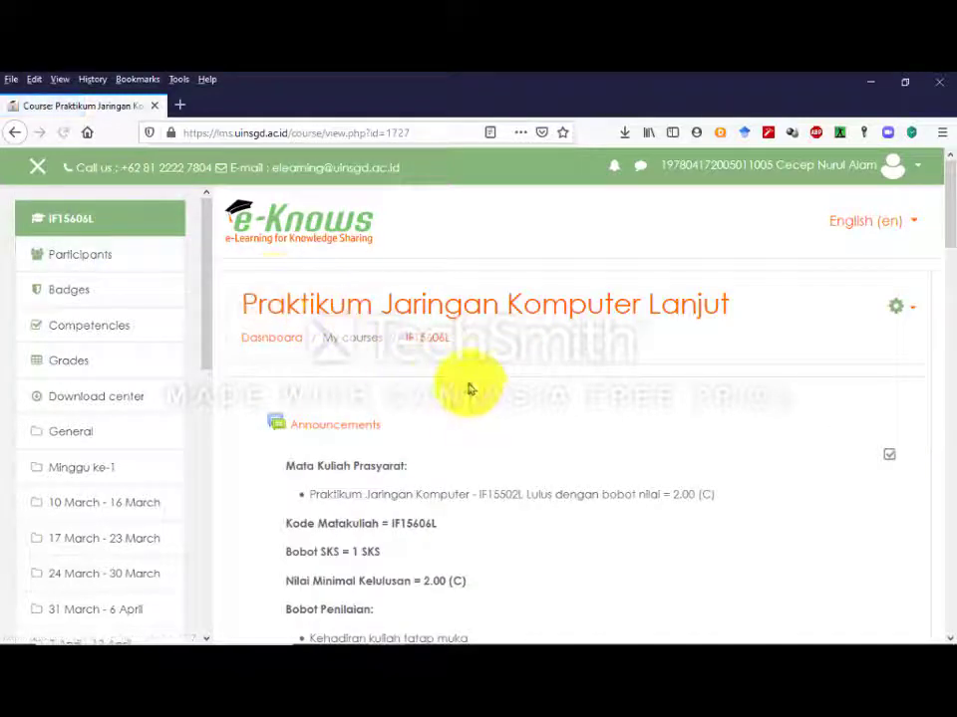
{"action": "scroll", "coordinate": [493, 380], "scroll_direction": "down", "scroll_amount": 5}
{"action": "scroll", "coordinate": [493, 377], "scroll_direction": "down", "scroll_amount": 10}
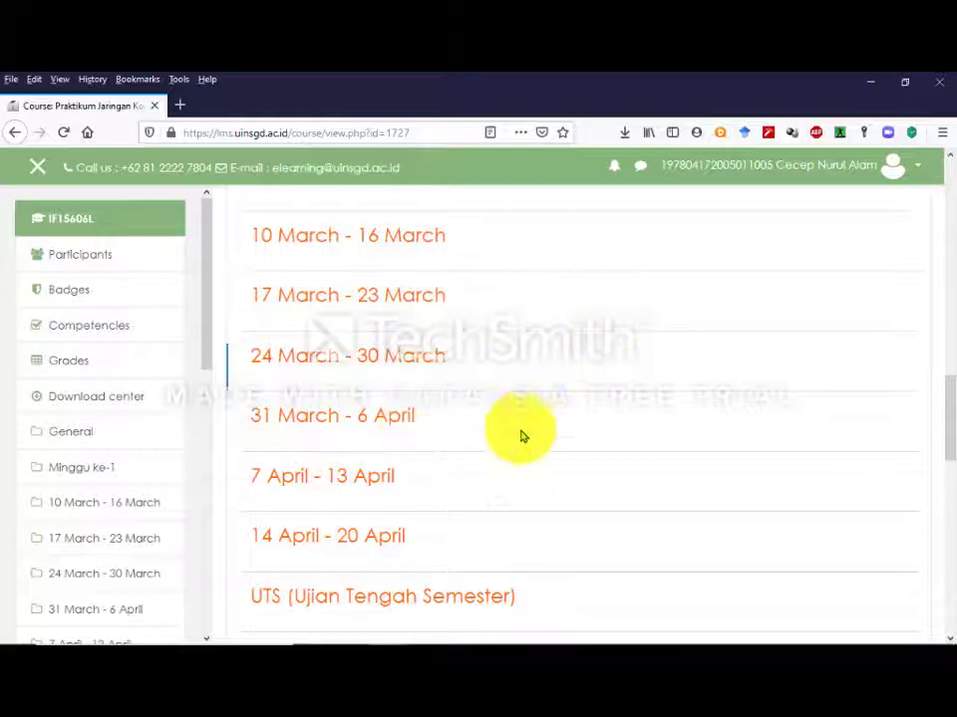
- Turn editing on for the Praktikum Jaringan Komputer Lanjut course
{"action": "scroll", "coordinate": [564, 370], "scroll_direction": "up", "scroll_amount": 10}
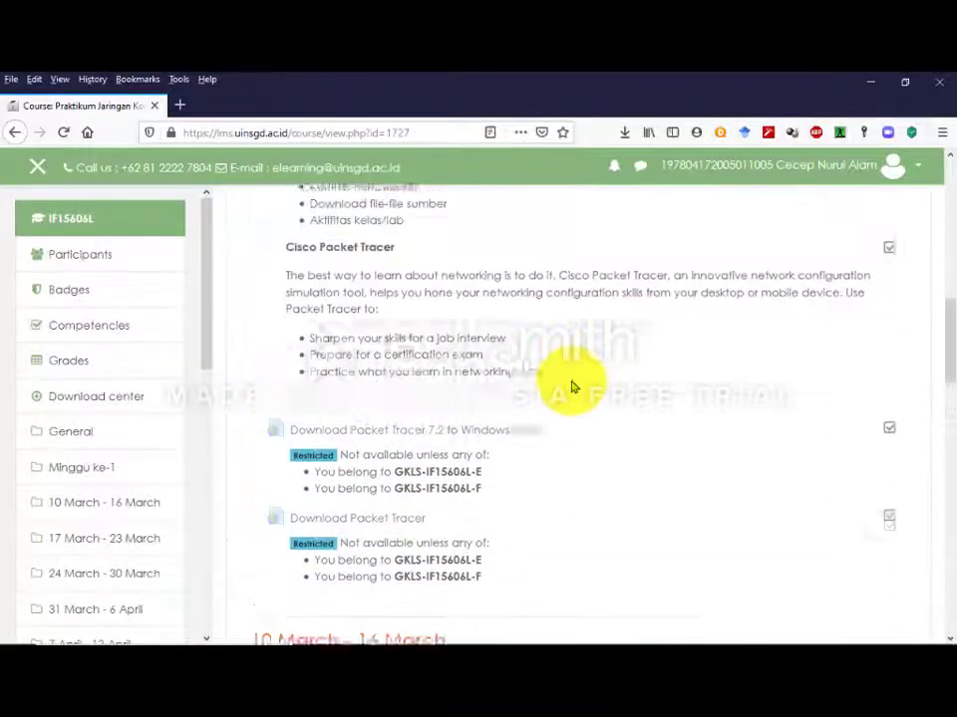
{"action": "scroll", "coordinate": [571, 379], "scroll_direction": "up", "scroll_amount": 5}
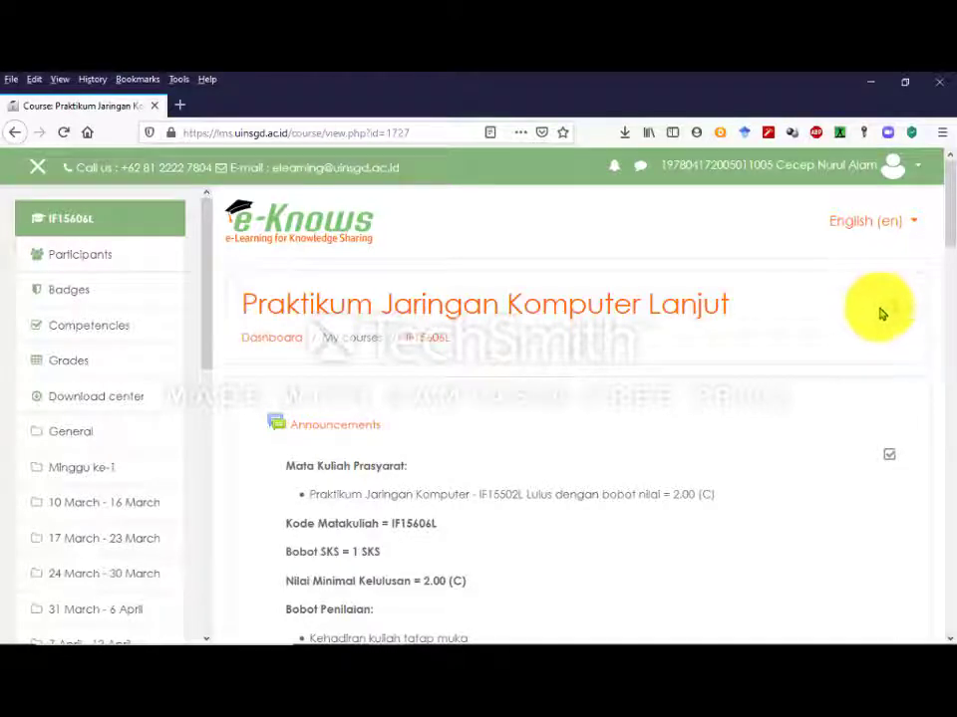
{"action": "left_click", "coordinate": [909, 311]}
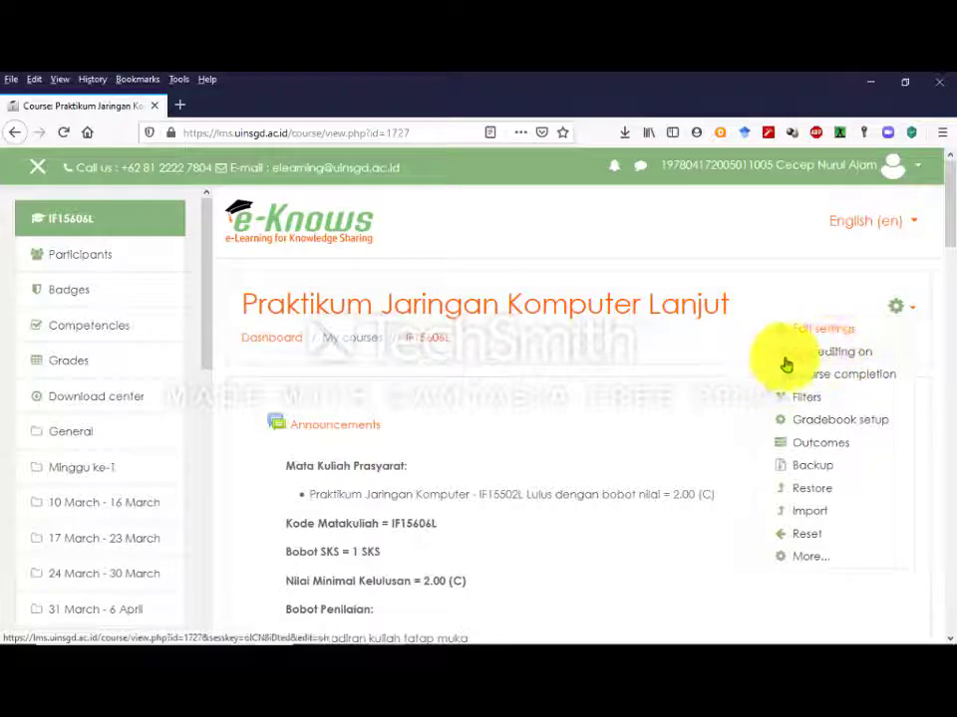
{"action": "left_click", "coordinate": [854, 357]}
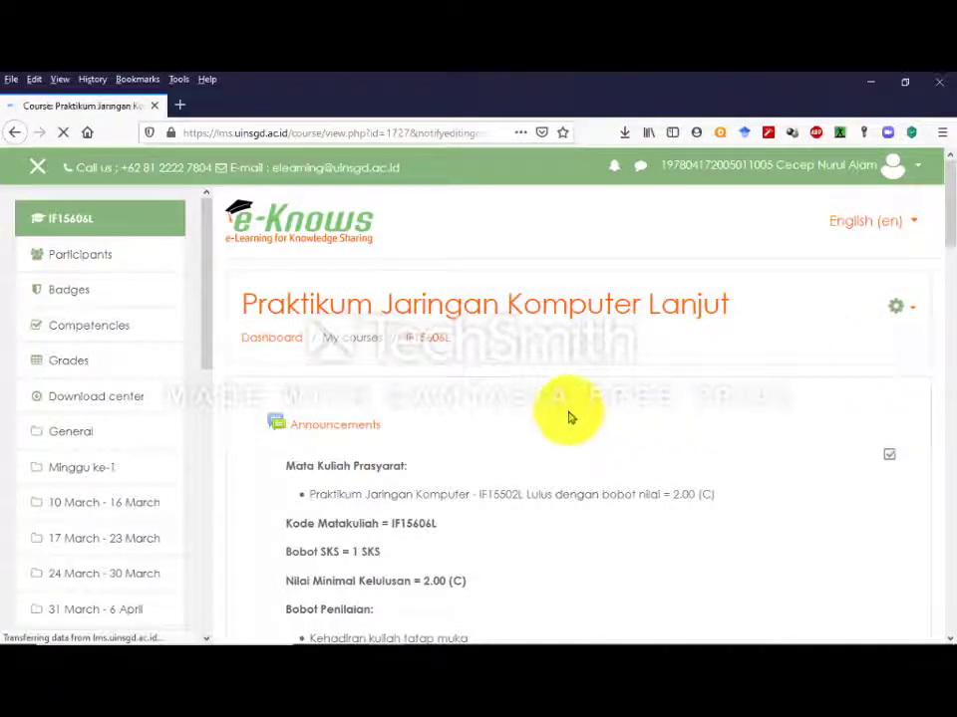
- Examine the course page in editing mode, from the announcements and Minggu ke-1 content to the dated weekly sections
{"action": "scroll", "coordinate": [487, 413], "scroll_direction": "down", "scroll_amount": 4}
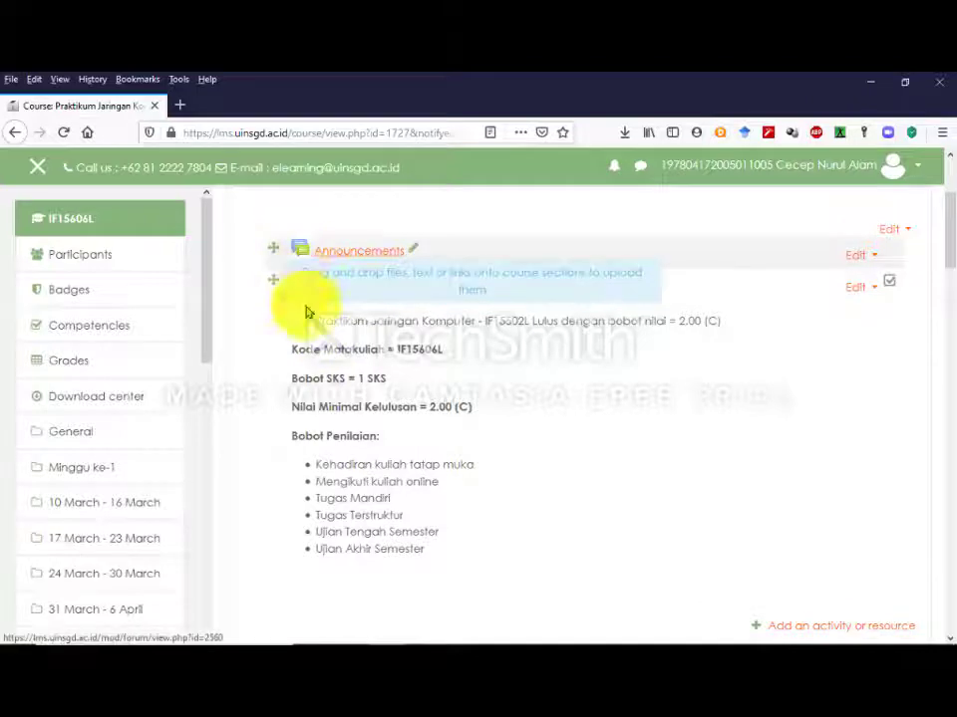
{"action": "scroll", "coordinate": [354, 381], "scroll_direction": "down", "scroll_amount": 5}
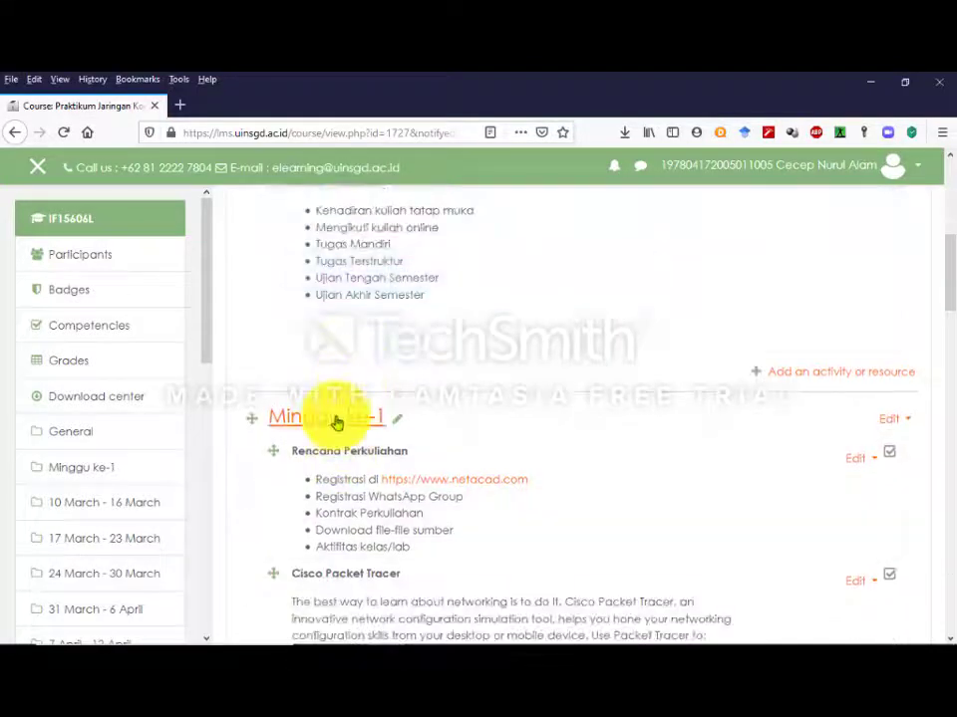
{"action": "scroll", "coordinate": [346, 393], "scroll_direction": "down", "scroll_amount": 3}
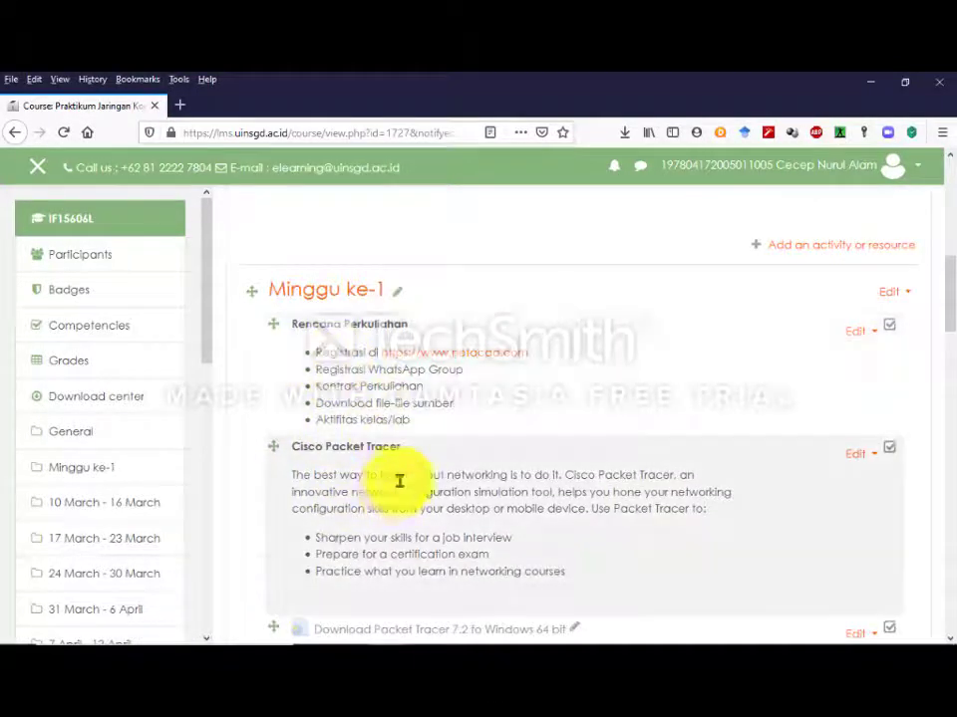
{"action": "scroll", "coordinate": [397, 481], "scroll_direction": "down", "scroll_amount": 3}
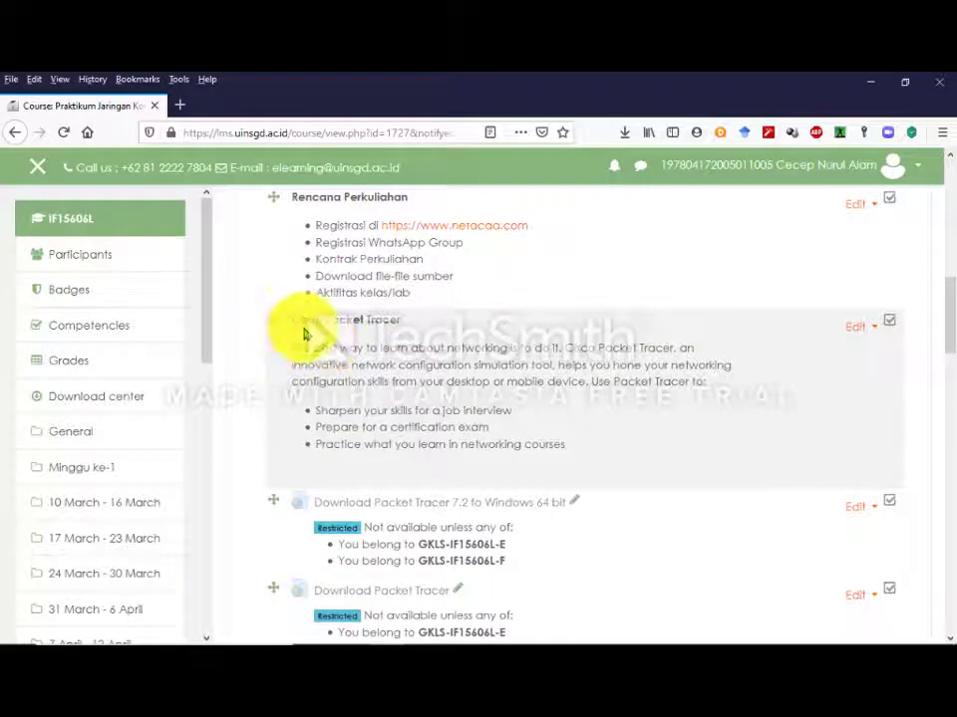
{"action": "scroll", "coordinate": [304, 333], "scroll_direction": "up", "scroll_amount": 10}
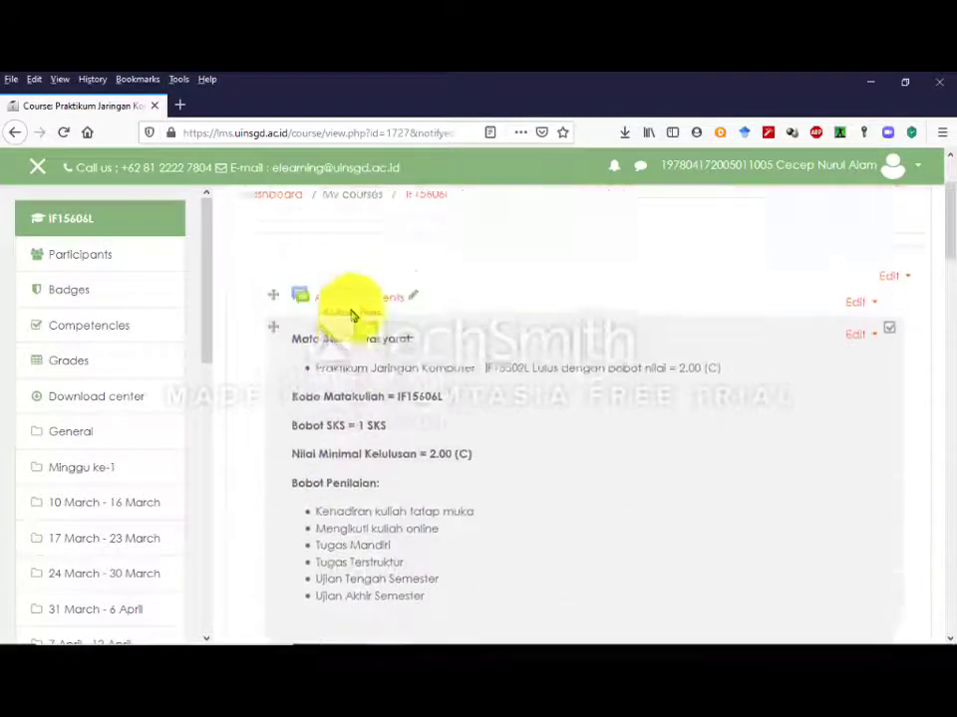
{"action": "scroll", "coordinate": [351, 314], "scroll_direction": "down", "scroll_amount": 10}
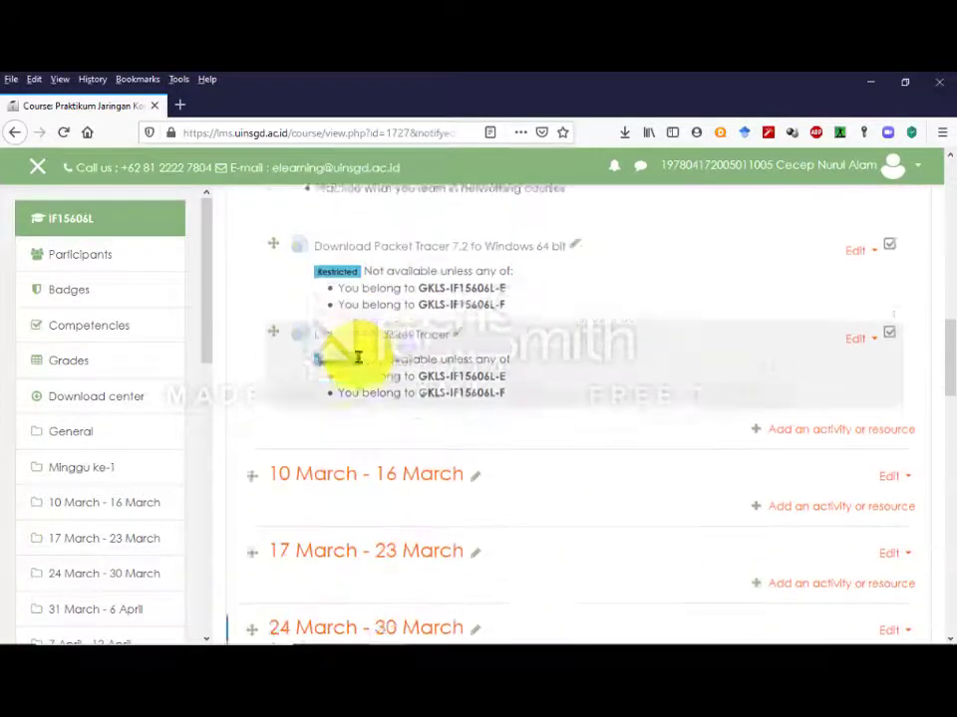
{"action": "scroll", "coordinate": [372, 331], "scroll_direction": "up", "scroll_amount": 10}
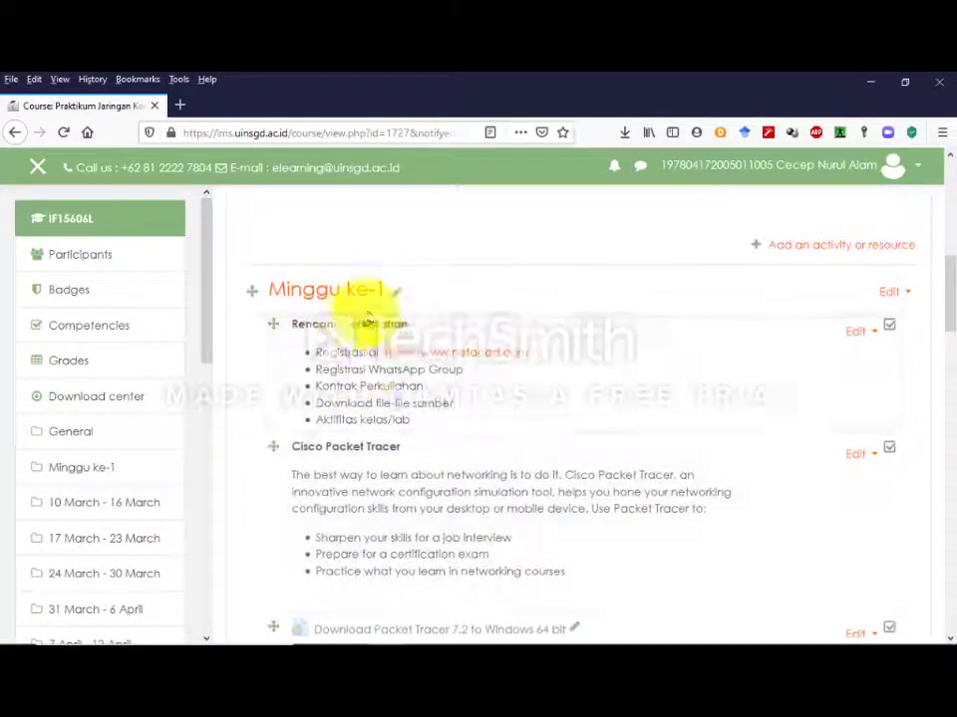
{"action": "scroll", "coordinate": [368, 328], "scroll_direction": "down", "scroll_amount": 8}
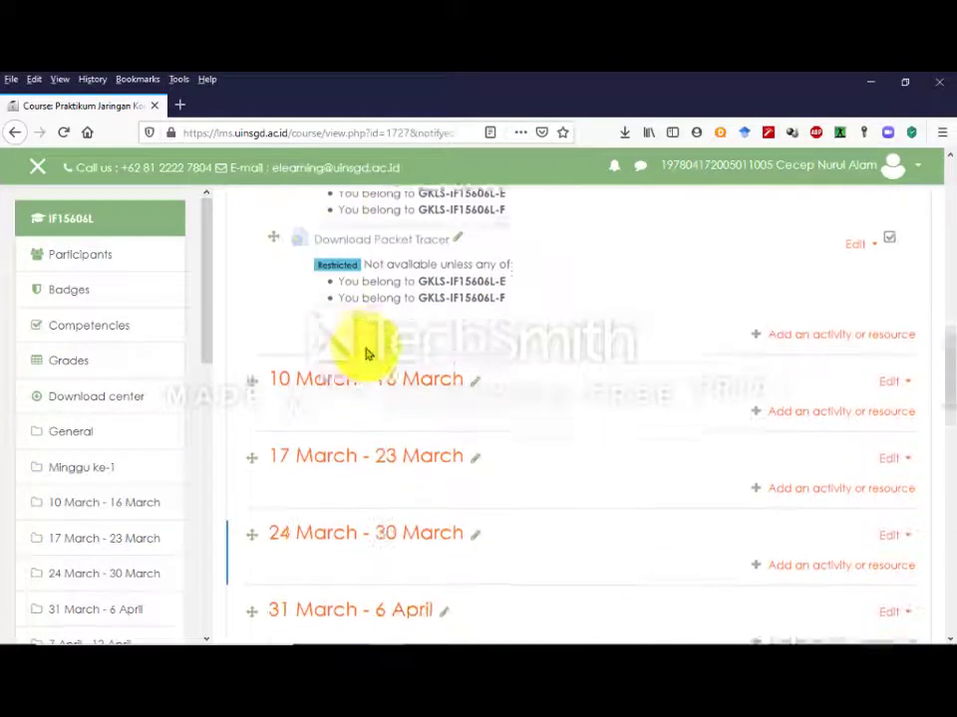
- Rename the course section 10 March - 16 March as Minggu ke-2
{"action": "scroll", "coordinate": [366, 350], "scroll_direction": "up", "scroll_amount": 4}
{"action": "scroll", "coordinate": [374, 355], "scroll_direction": "down", "scroll_amount": 4}
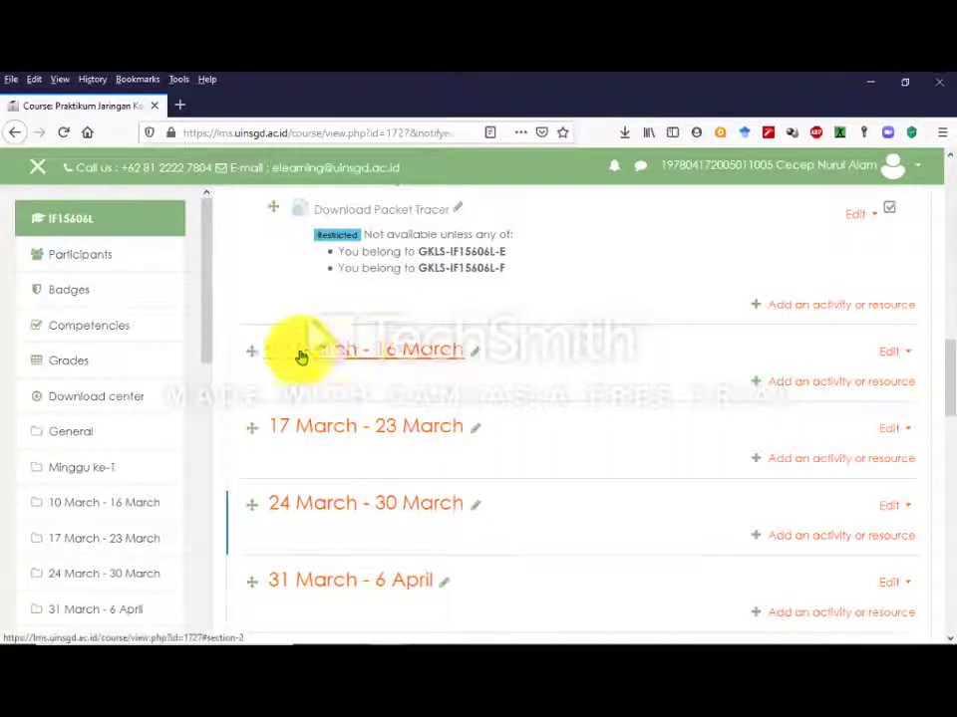
{"action": "scroll", "coordinate": [384, 368], "scroll_direction": "up", "scroll_amount": 3}
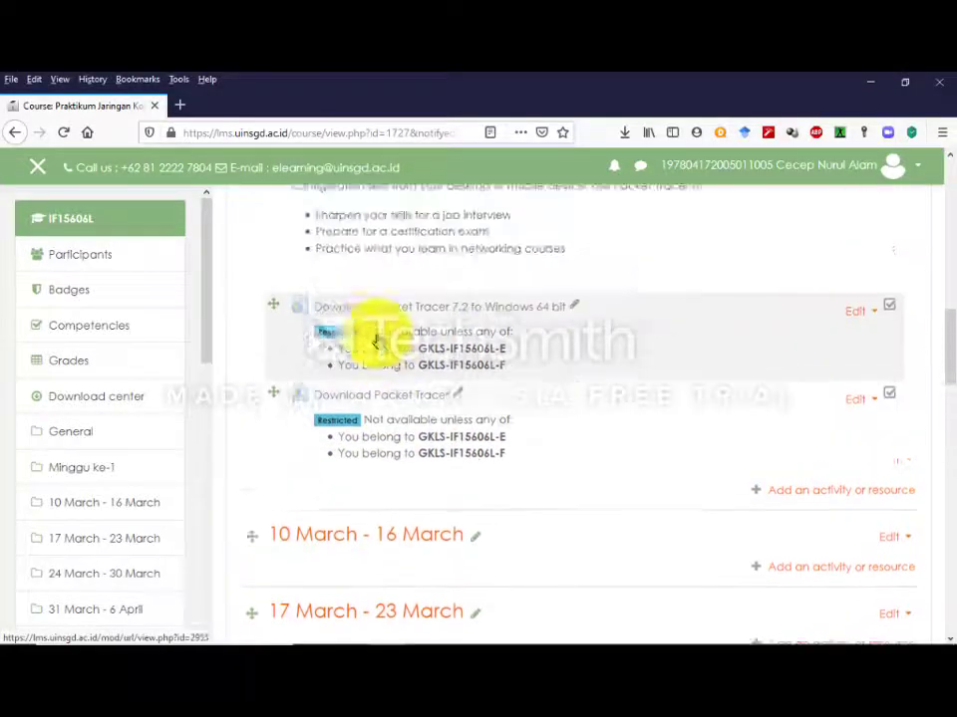
{"action": "scroll", "coordinate": [375, 316], "scroll_direction": "down", "scroll_amount": 3}
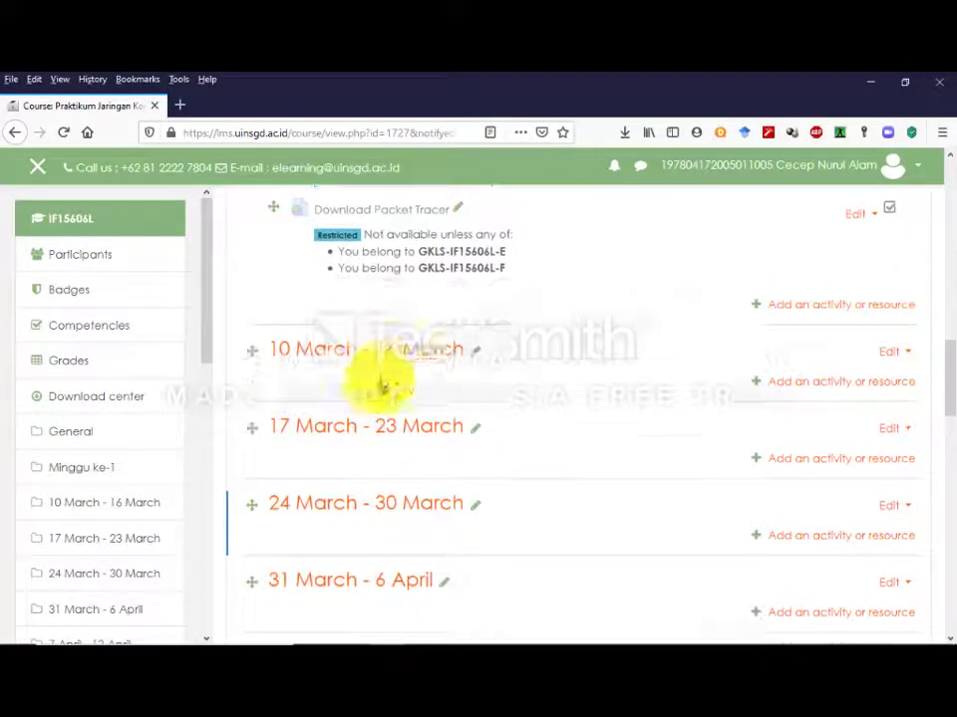
{"action": "left_click", "coordinate": [474, 357]}
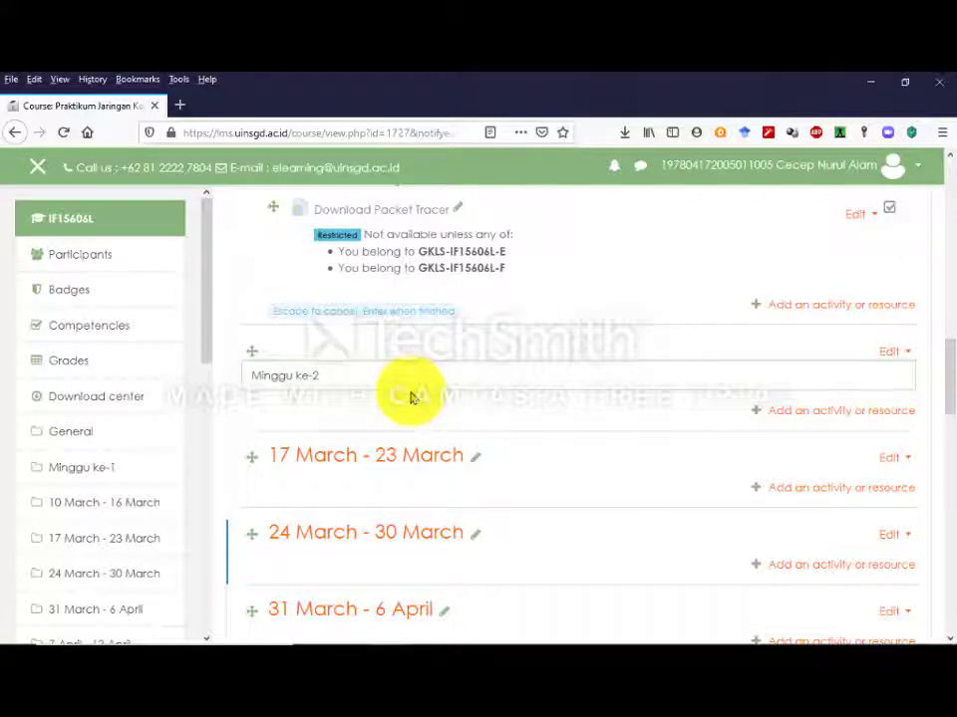
{"action": "key", "text": "Escape"}
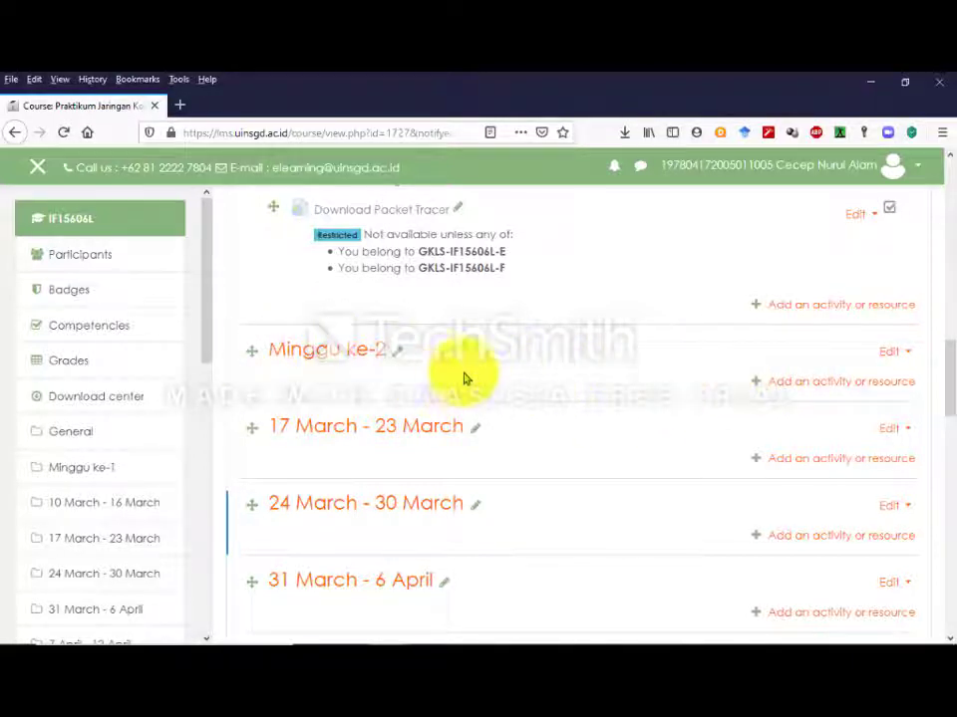
- Switch to Word to read the LMS components and activities table in Panduan LMS UIN Bandung.docx, and return to the course page in Firefox
{"action": "mouse_move", "coordinate": [409, 638]}
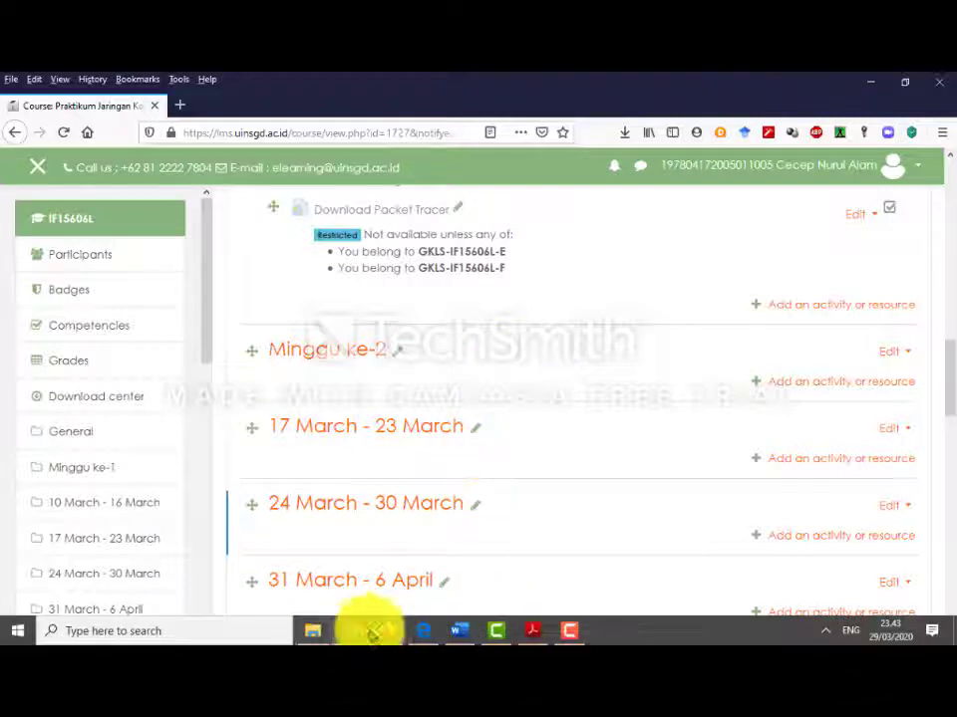
{"action": "left_click", "coordinate": [460, 632]}
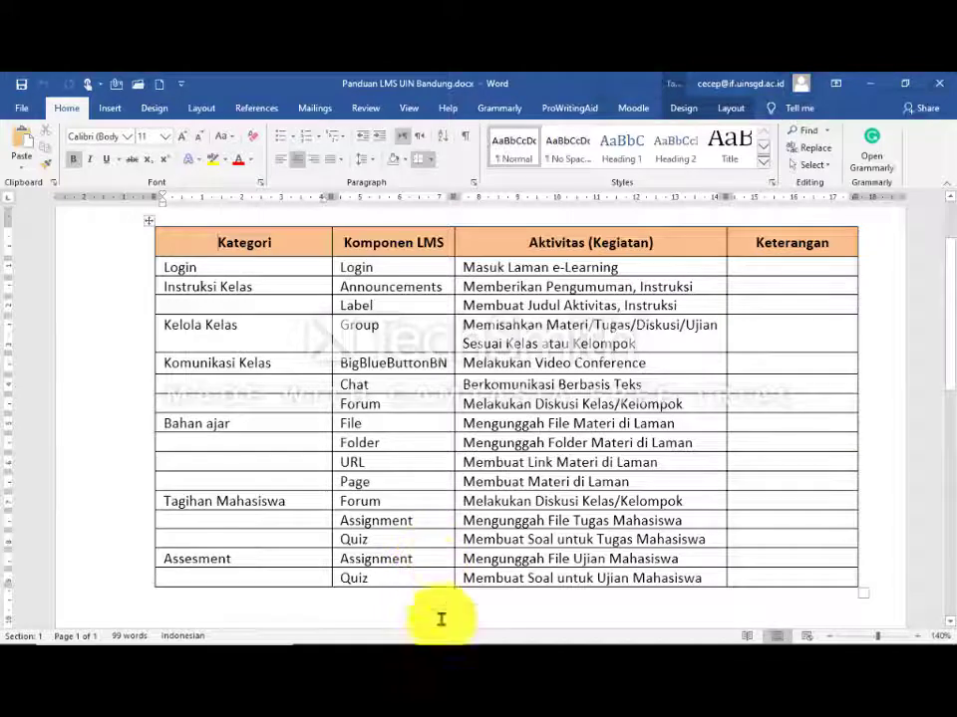
{"action": "left_click", "coordinate": [384, 630]}
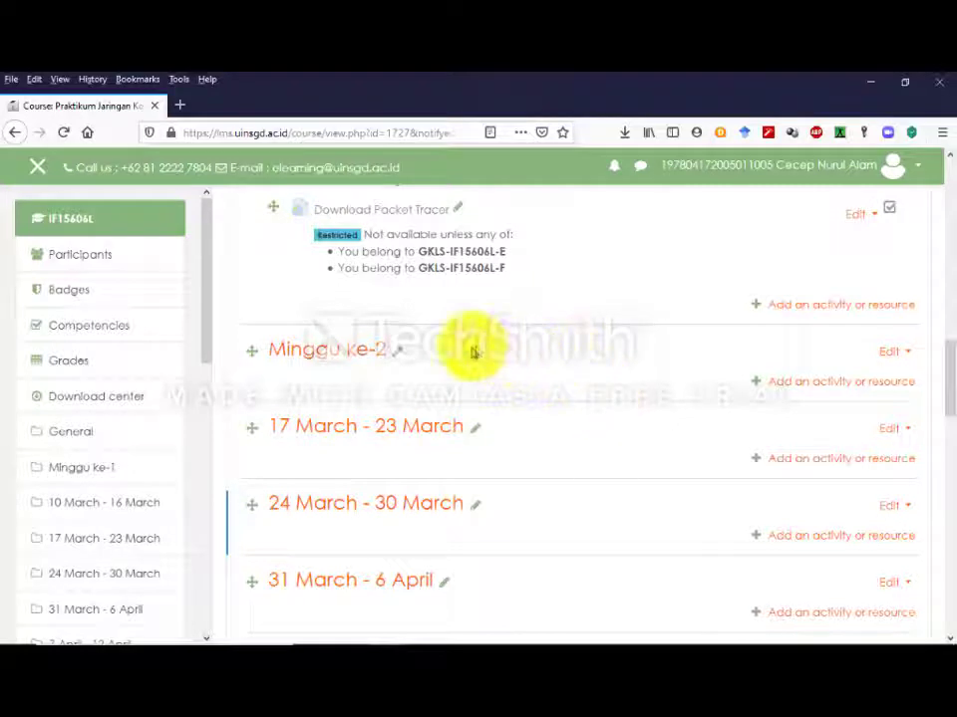
- Add a File resource to the Minggu ke-2 section
{"action": "left_click", "coordinate": [823, 388]}
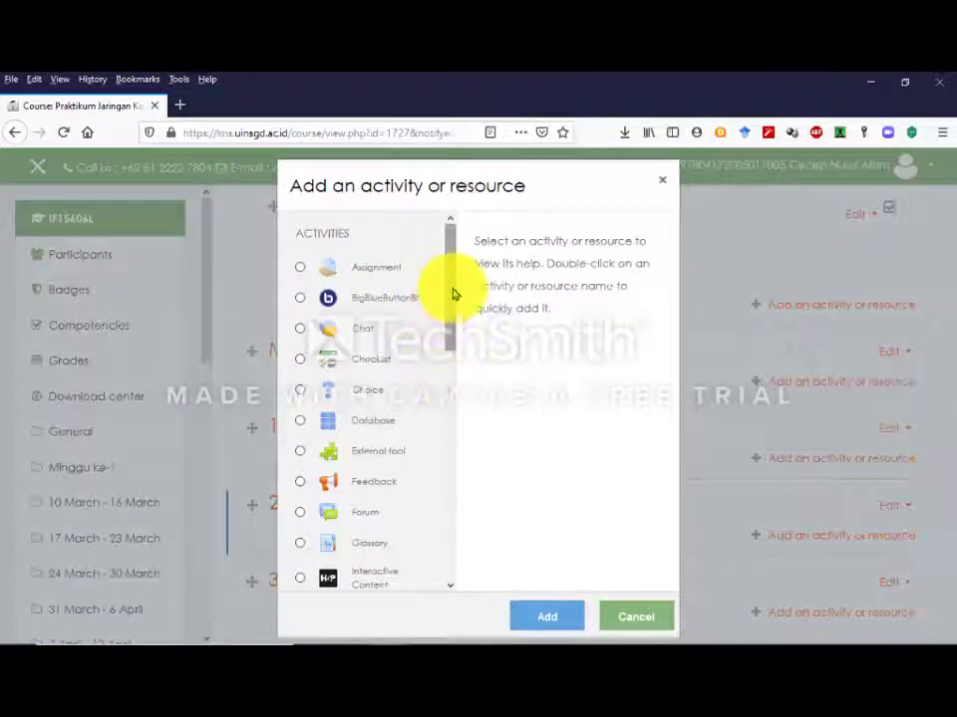
{"action": "left_click_drag", "start_coordinate": [453, 294], "coordinate": [453, 507]}
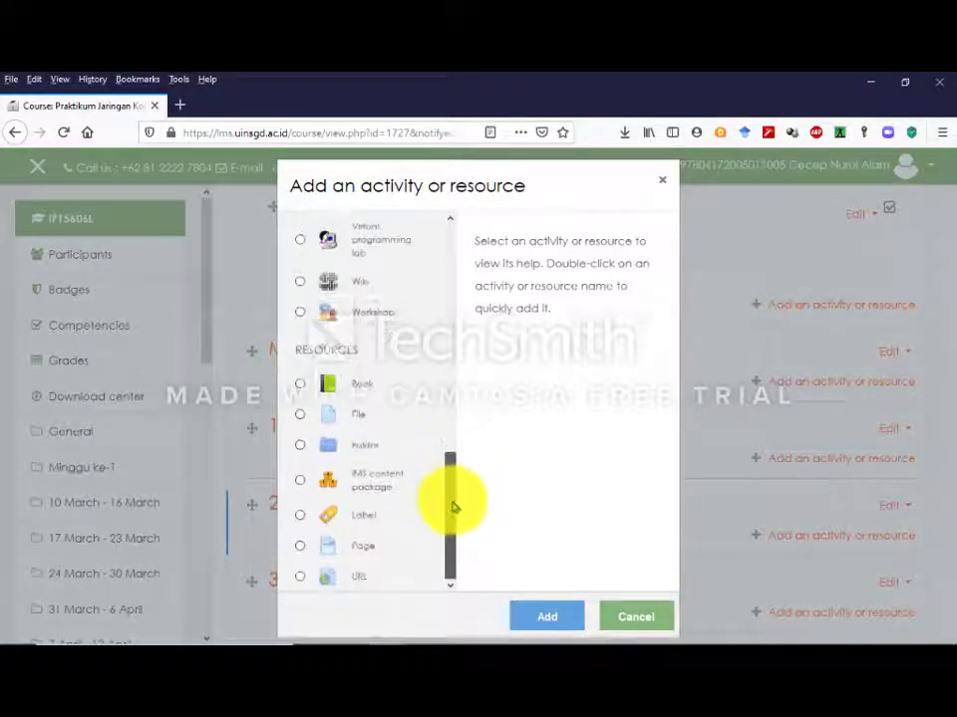
{"action": "left_click", "coordinate": [335, 419]}
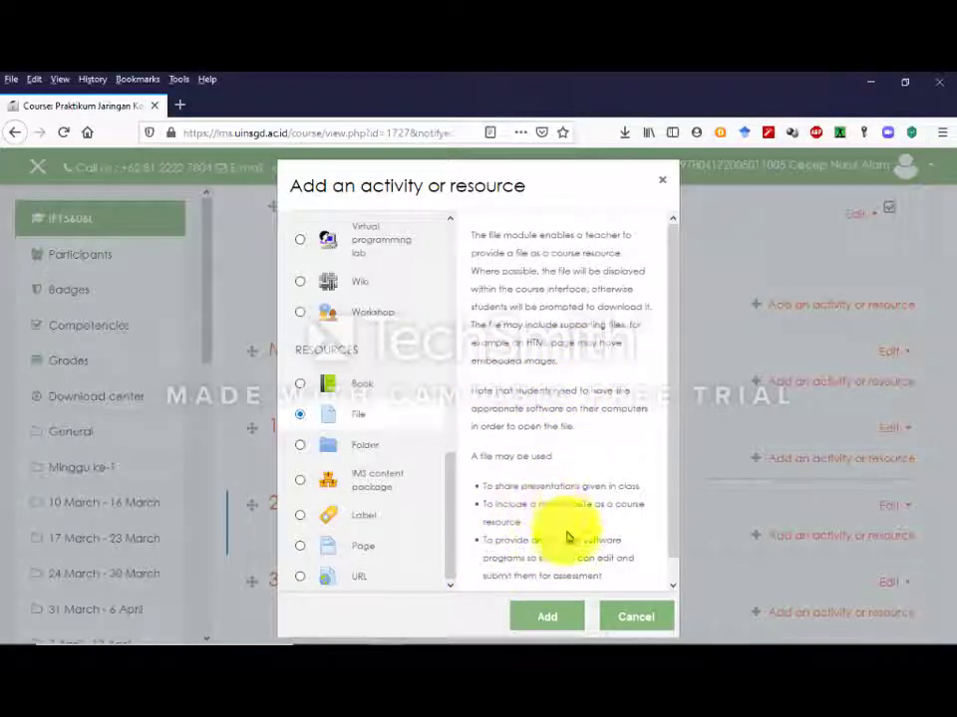
{"action": "left_click", "coordinate": [540, 619]}
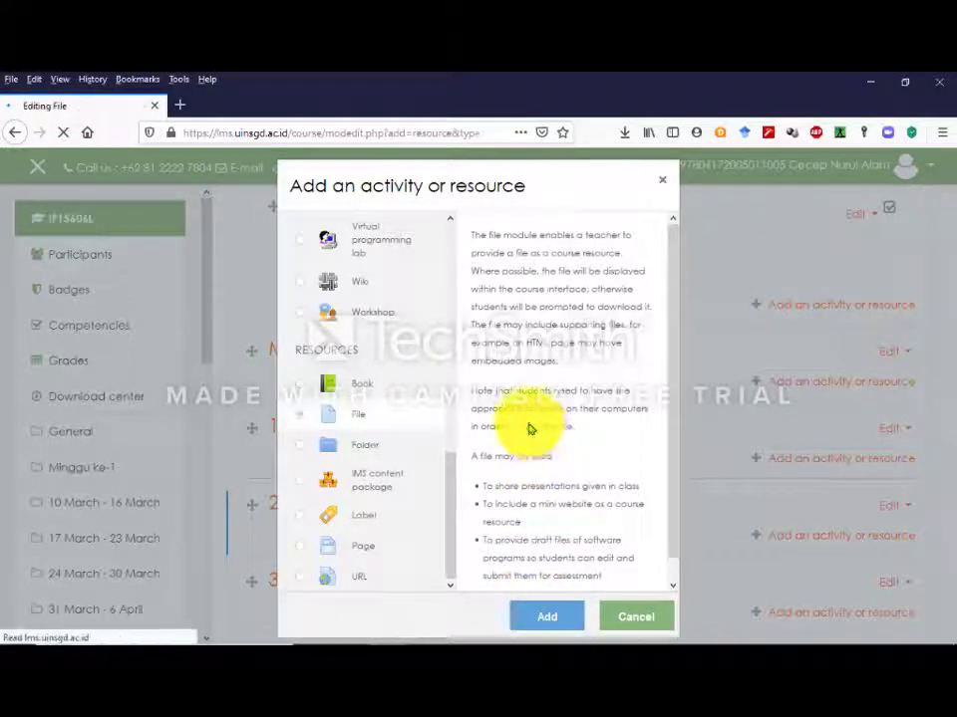
- Enter "Materi minggu ke 2" as the file resource's name and description, and have the description displayed on the course page
{"action": "scroll", "coordinate": [444, 467], "scroll_direction": "down", "scroll_amount": 3}
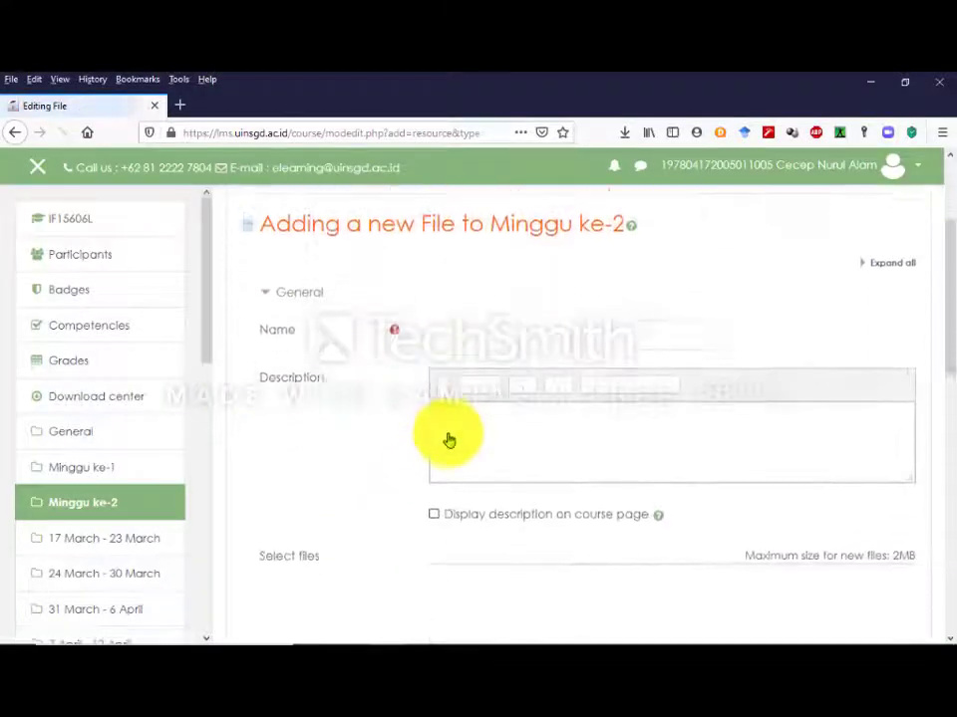
{"action": "left_click", "coordinate": [530, 323]}
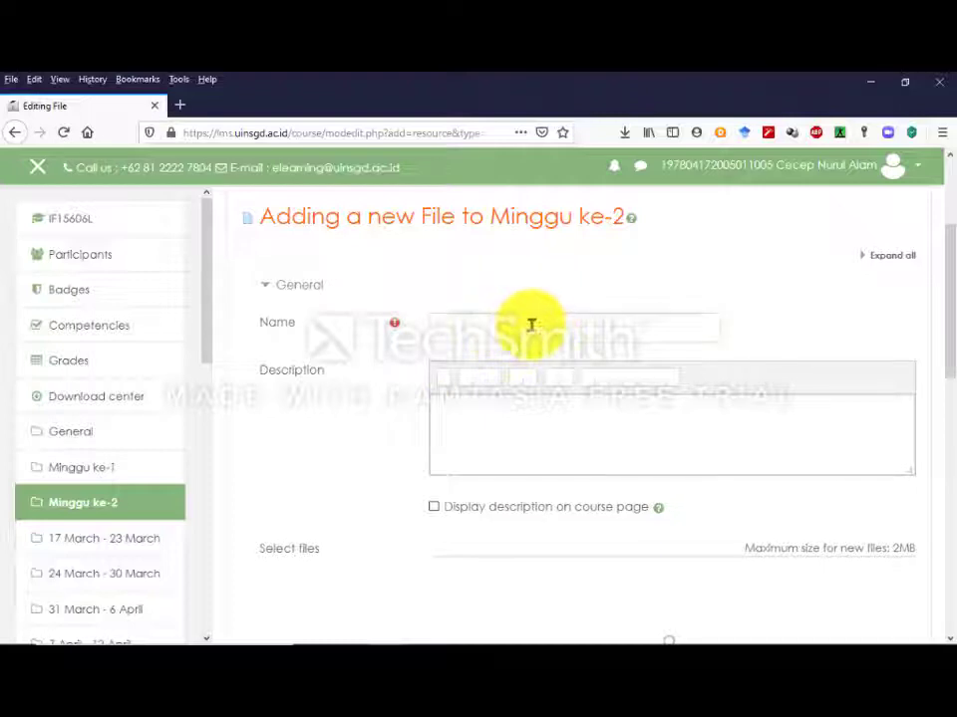
{"action": "type", "text": "Materi minggu ke 2"}
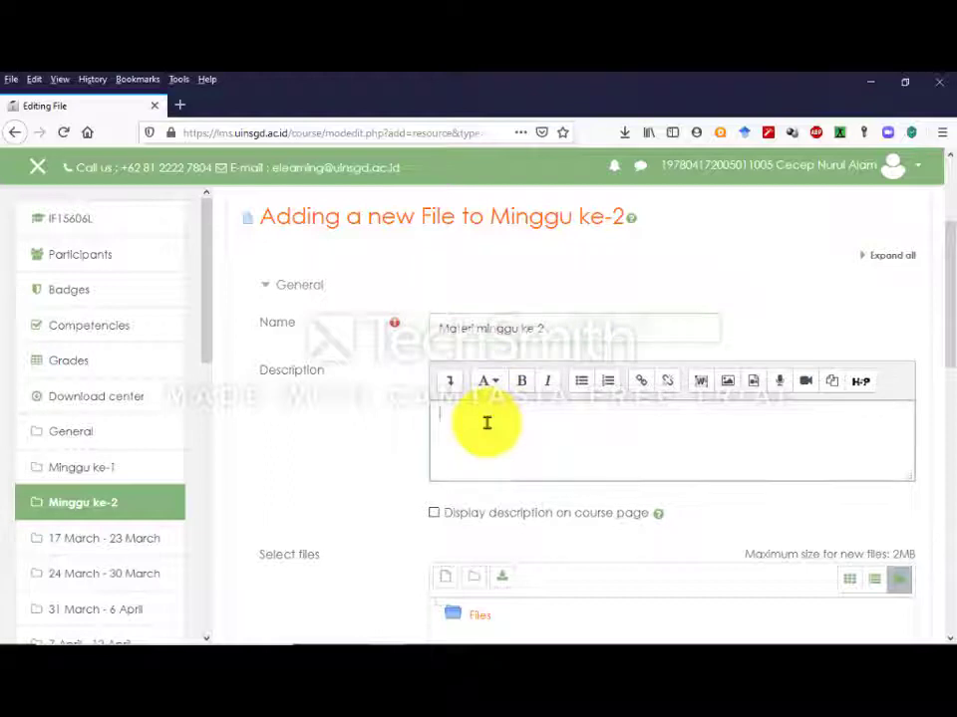
{"action": "scroll", "coordinate": [343, 433], "scroll_direction": "down", "scroll_amount": 1}
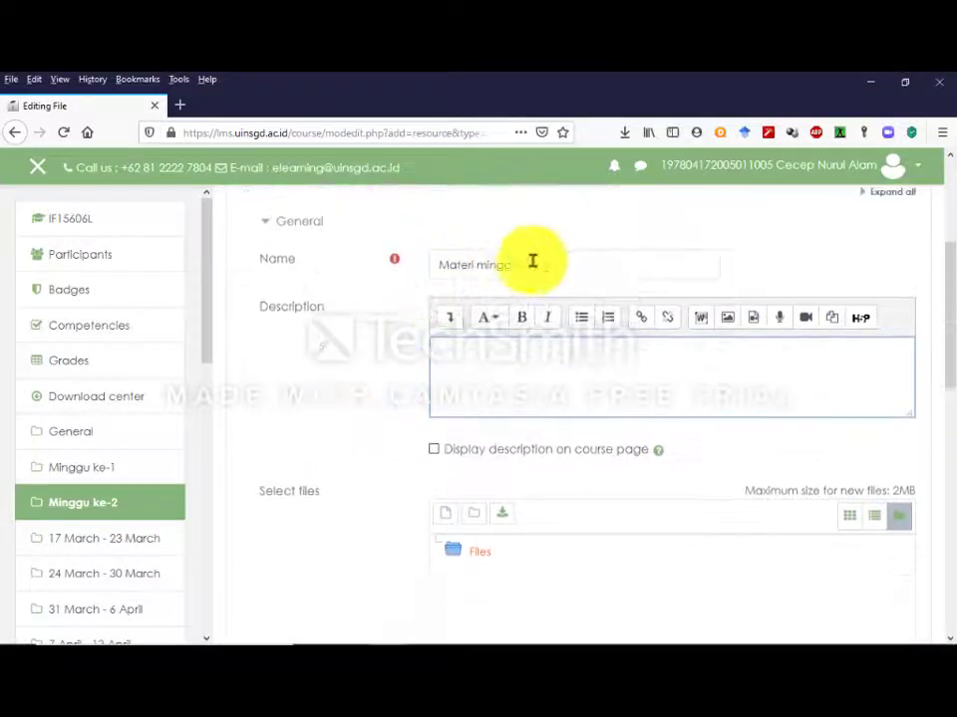
{"action": "left_click_drag", "start_coordinate": [546, 264], "coordinate": [422, 267]}
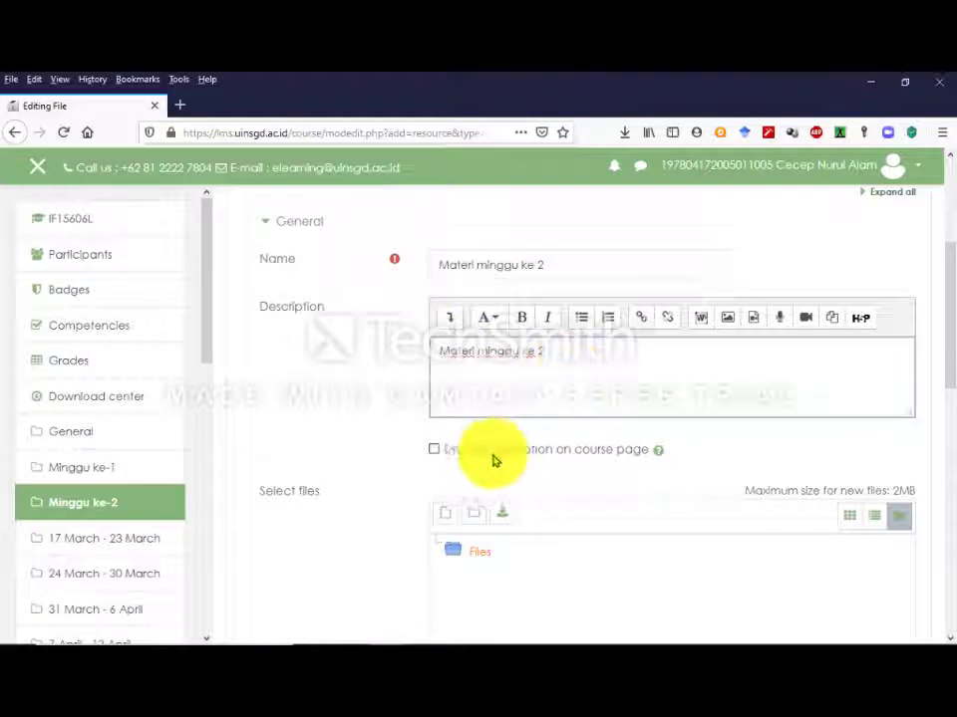
{"action": "left_click", "coordinate": [434, 450]}
- Upload Slide1.PNG from the desktop folder Latihan e-Learning > Camtasia Getting Started Guide as the content of the file resource
{"action": "scroll", "coordinate": [364, 409], "scroll_direction": "down", "scroll_amount": 3}
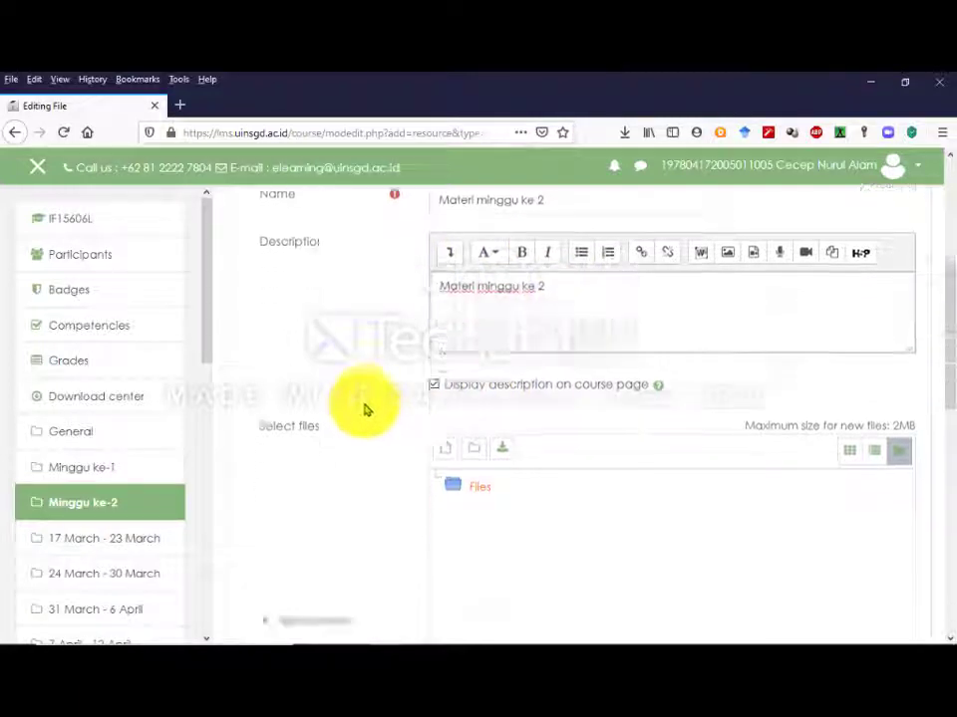
{"action": "scroll", "coordinate": [367, 397], "scroll_direction": "down", "scroll_amount": 1}
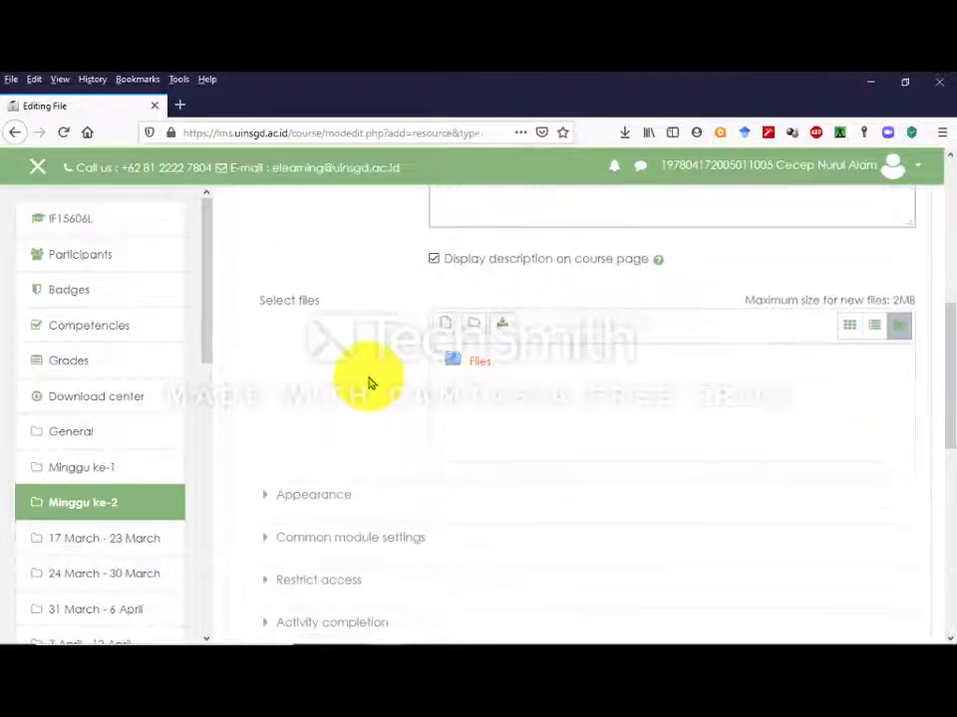
{"action": "scroll", "coordinate": [365, 364], "scroll_direction": "down", "scroll_amount": 1}
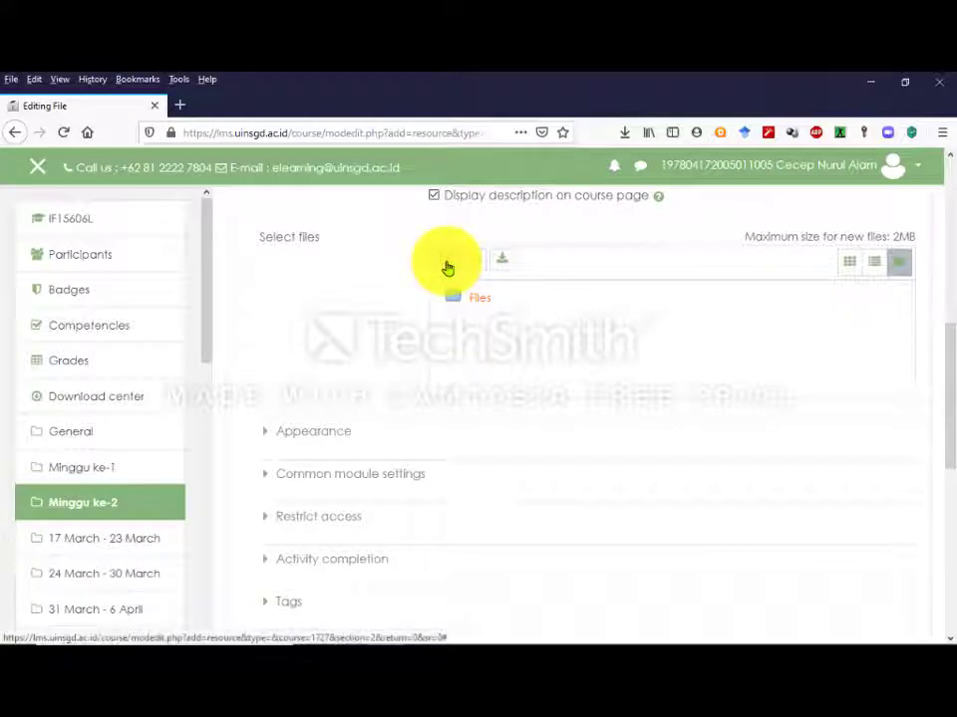
{"action": "left_click", "coordinate": [445, 263]}
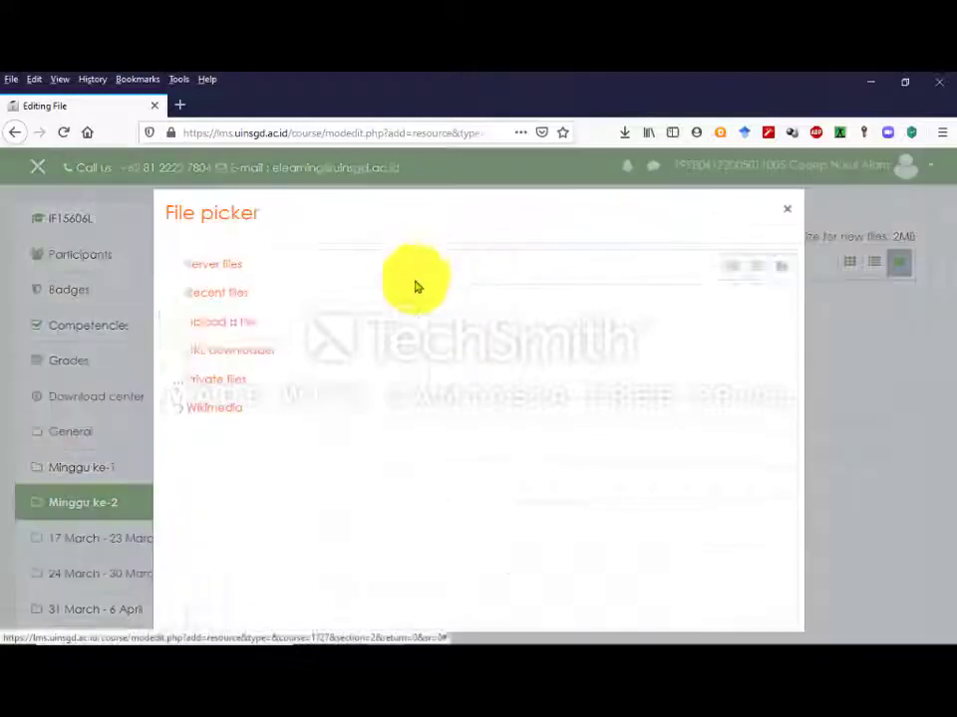
{"action": "left_click", "coordinate": [789, 215]}
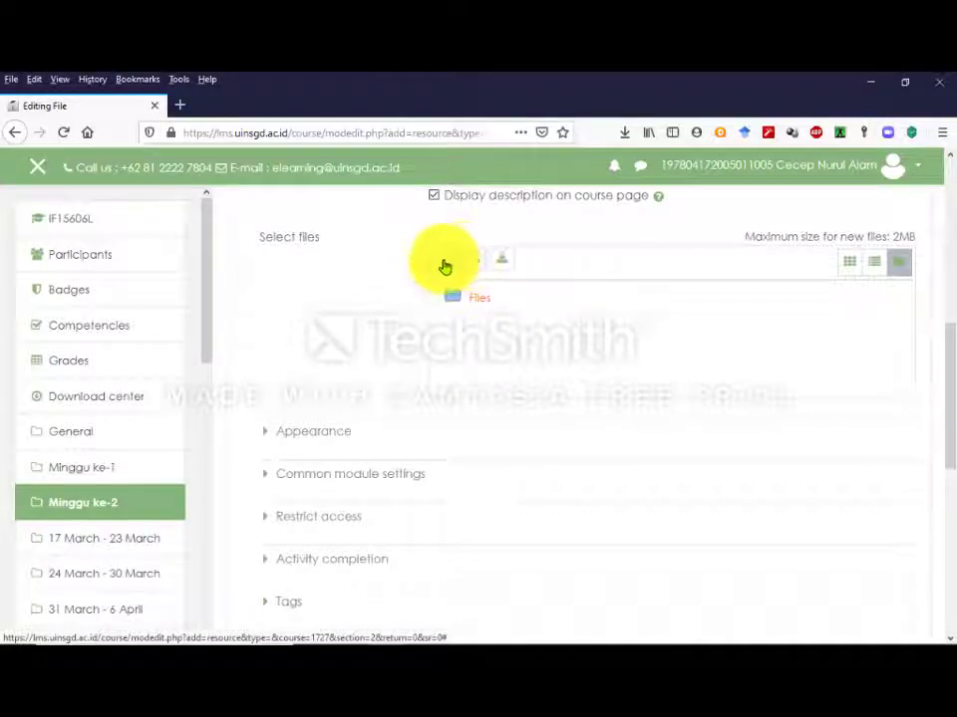
{"action": "left_click", "coordinate": [444, 267]}
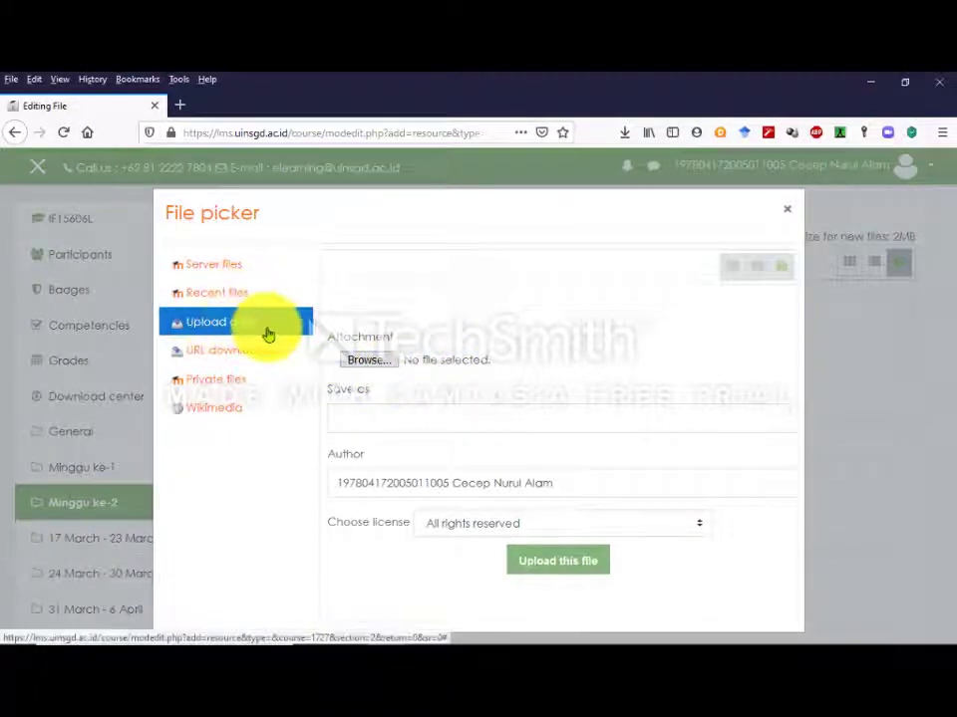
{"action": "left_click", "coordinate": [376, 368]}
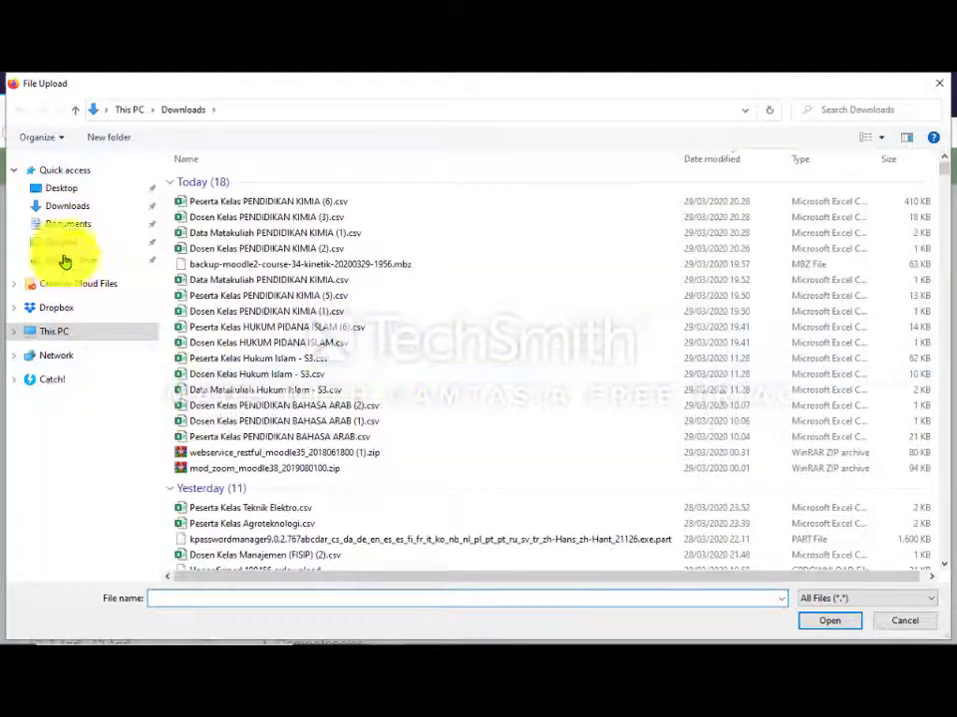
{"action": "left_click", "coordinate": [64, 224]}
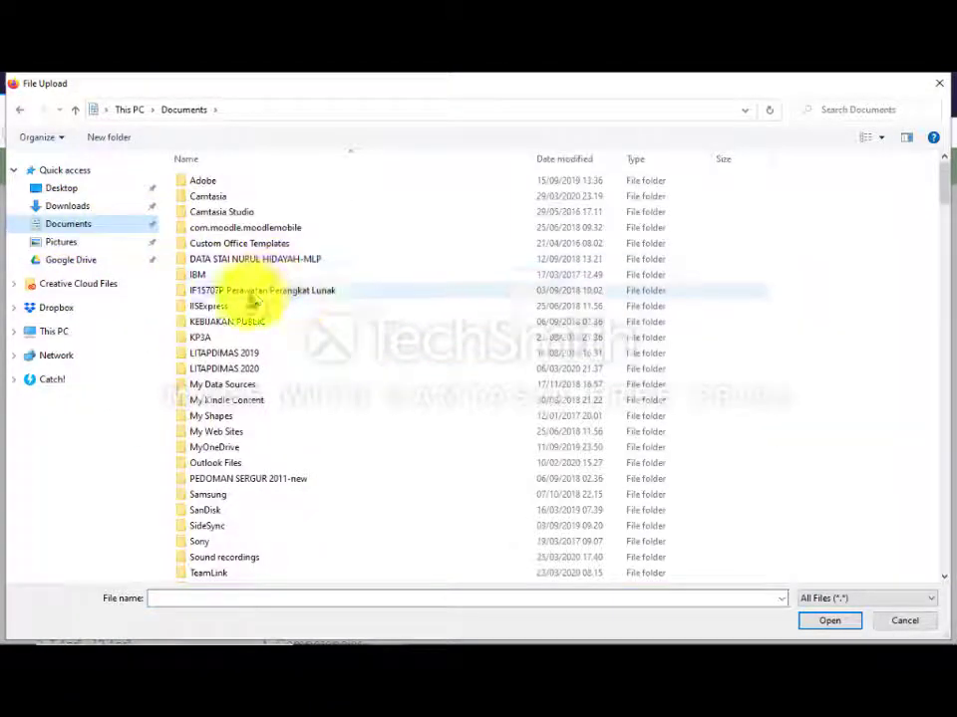
{"action": "left_click", "coordinate": [84, 189]}
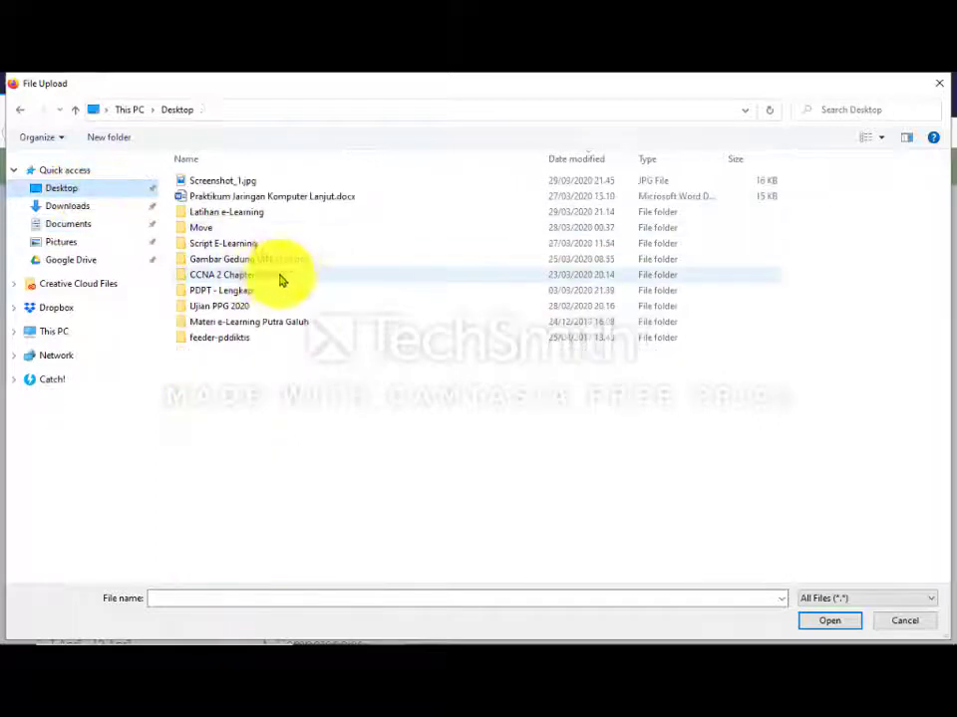
{"action": "double_click", "coordinate": [256, 213]}
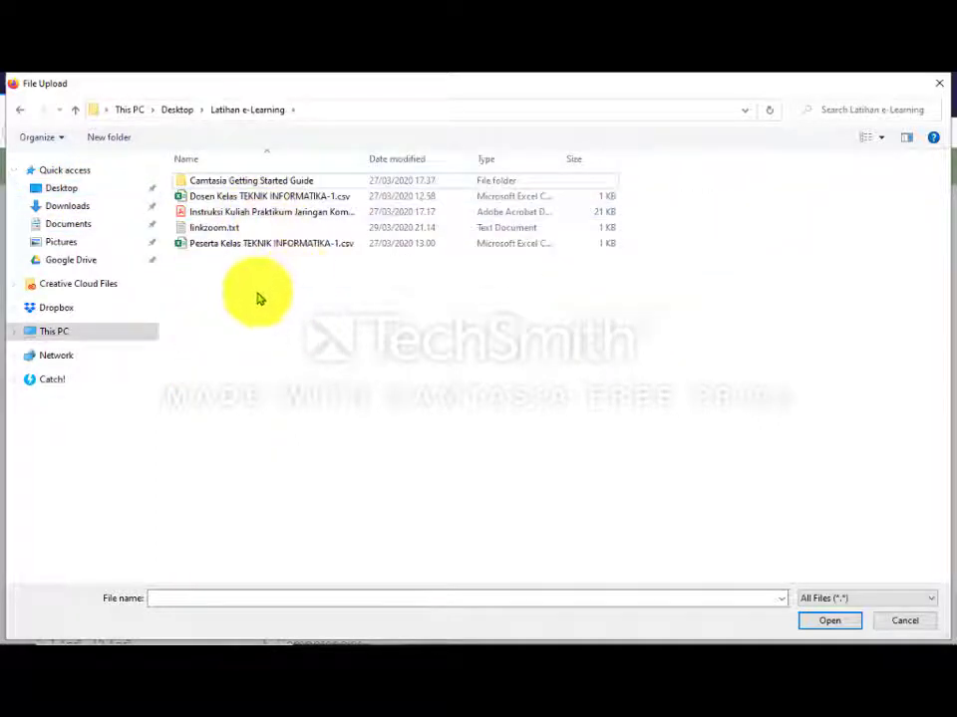
{"action": "double_click", "coordinate": [266, 189]}
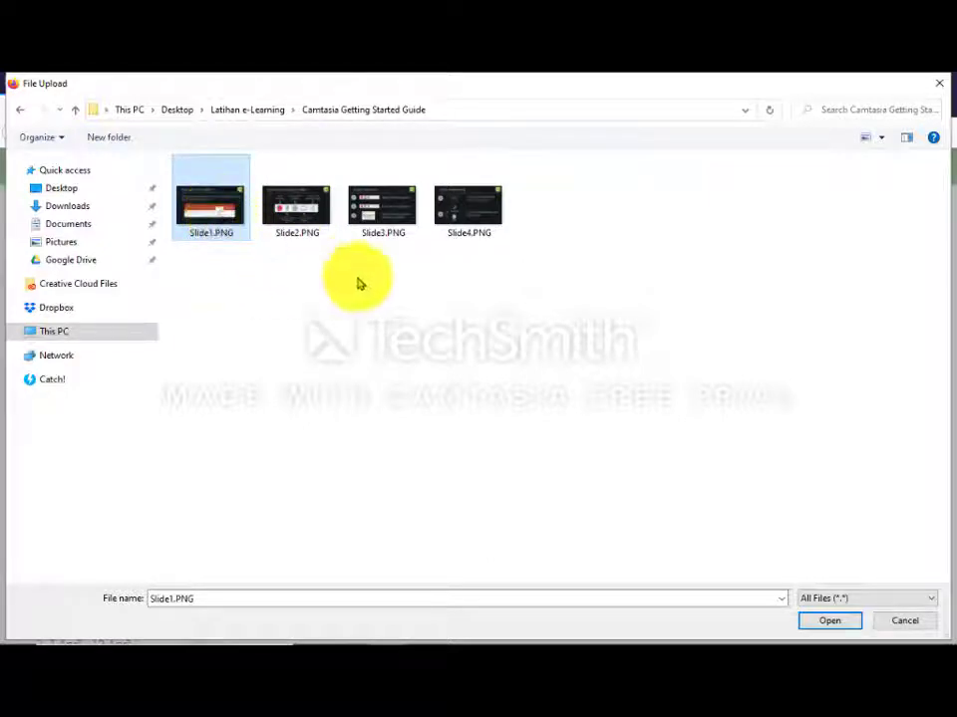
{"action": "left_click", "coordinate": [828, 624]}
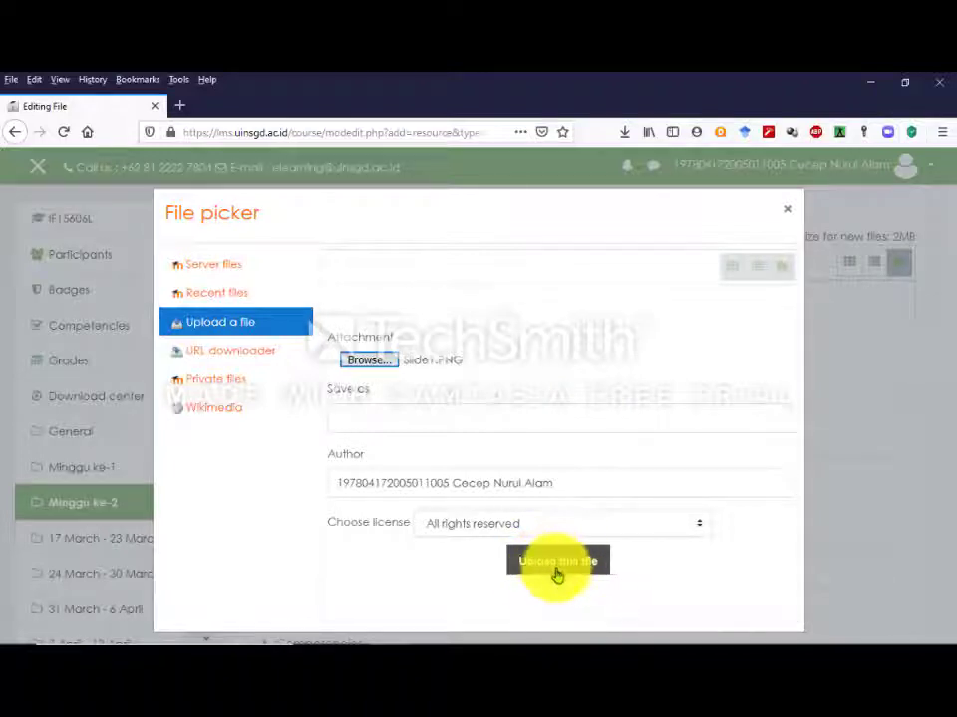
{"action": "left_click", "coordinate": [564, 564]}
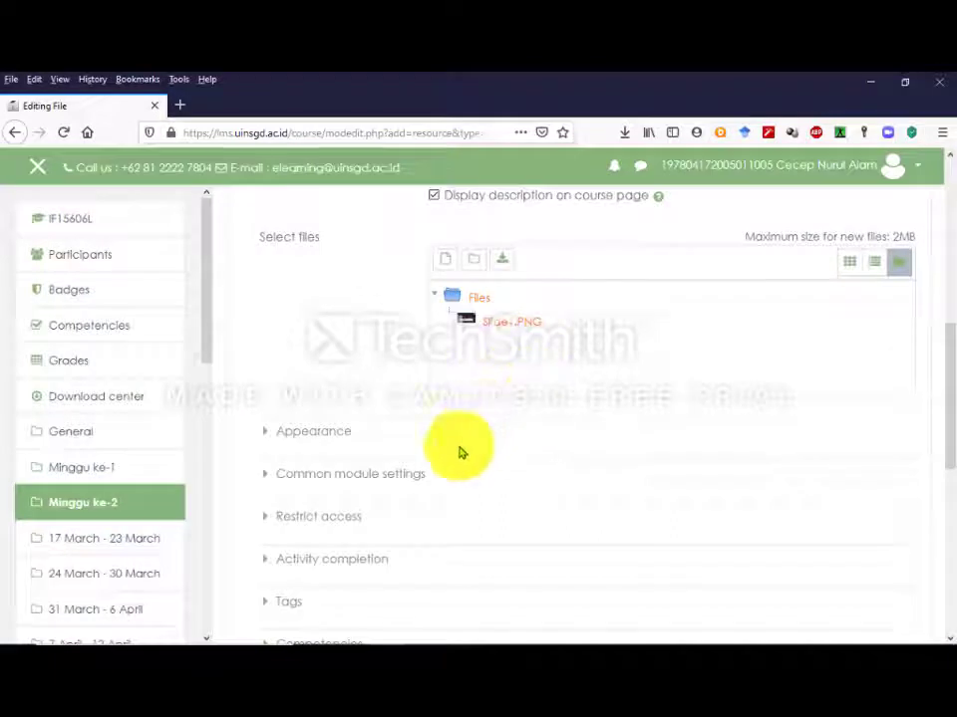
- Look over the Appearance settings of the file resource, such as the display mode and size, type and date options
{"action": "scroll", "coordinate": [328, 388], "scroll_direction": "down", "scroll_amount": 1}
{"action": "left_click", "coordinate": [320, 372]}
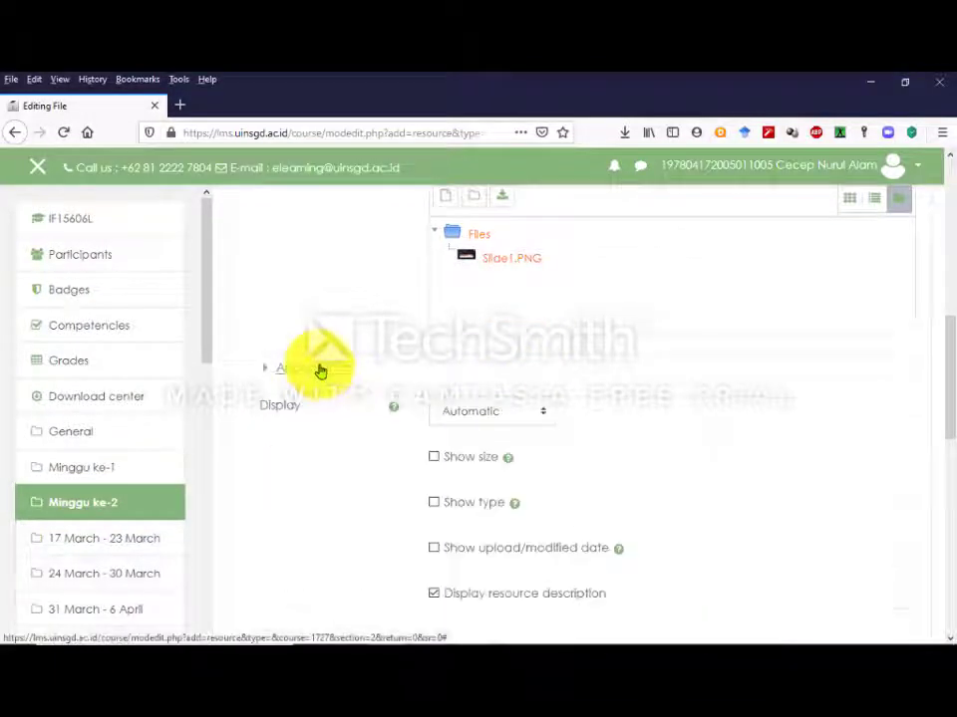
{"action": "left_click", "coordinate": [322, 371]}
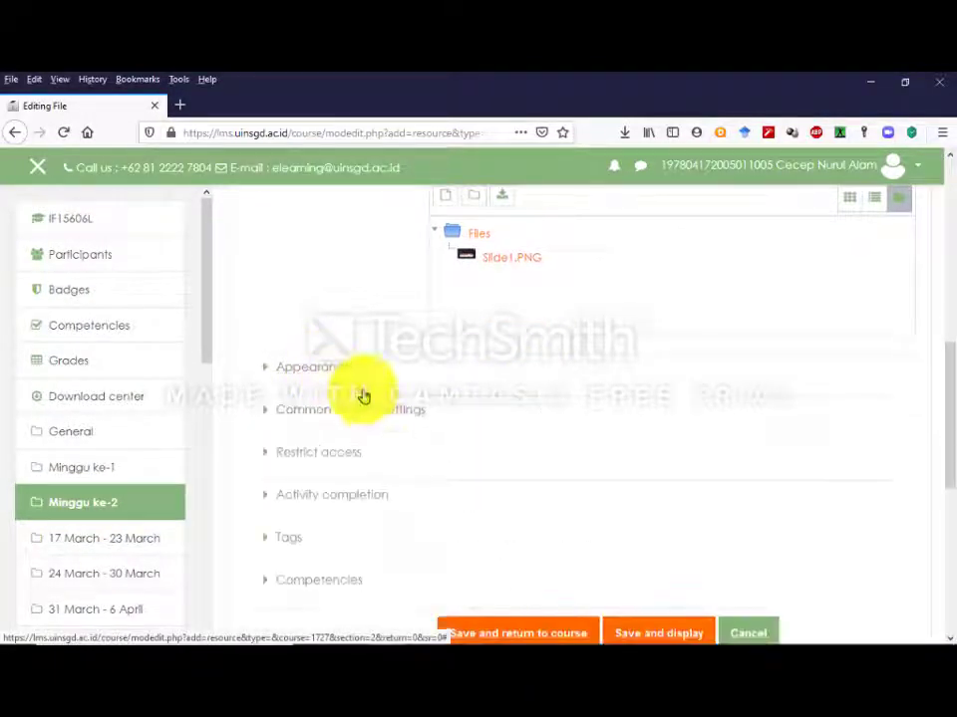
{"action": "scroll", "coordinate": [359, 389], "scroll_direction": "down", "scroll_amount": 2}
{"action": "left_click", "coordinate": [315, 242]}
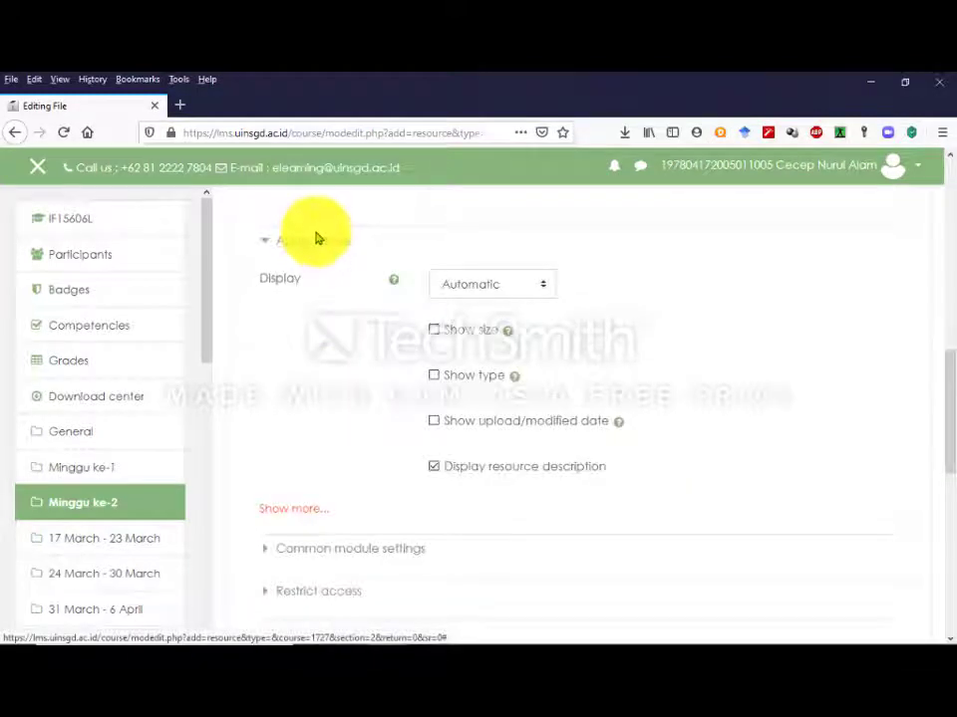
{"action": "left_click", "coordinate": [315, 242]}
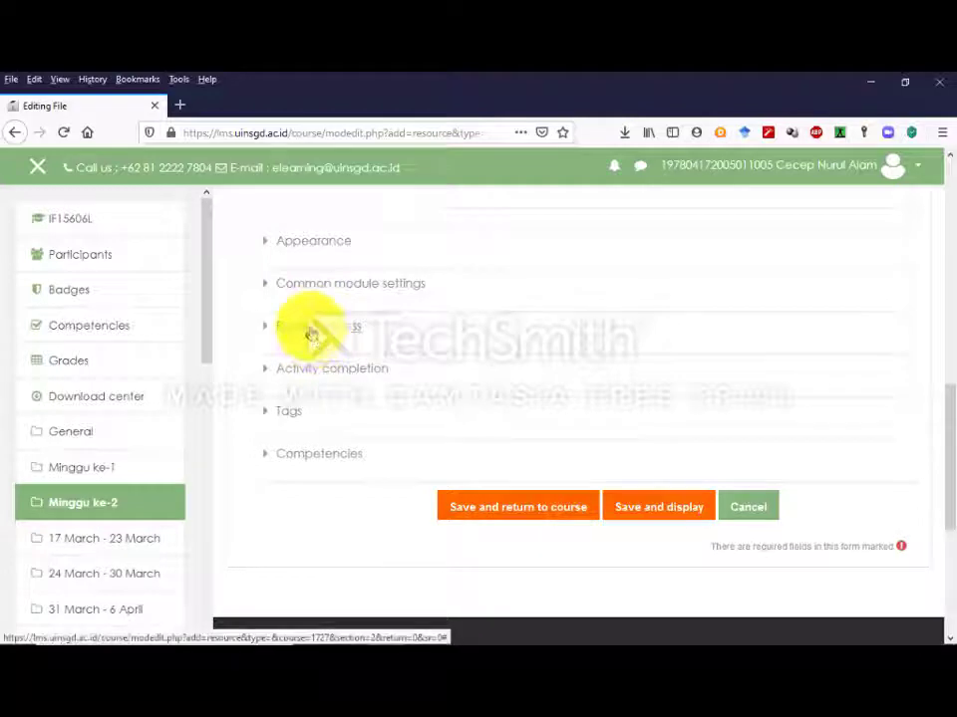
- Add a group access restriction to the file resource so that students must belong to GKLS-IF15606L-E
{"action": "left_click", "coordinate": [310, 331]}
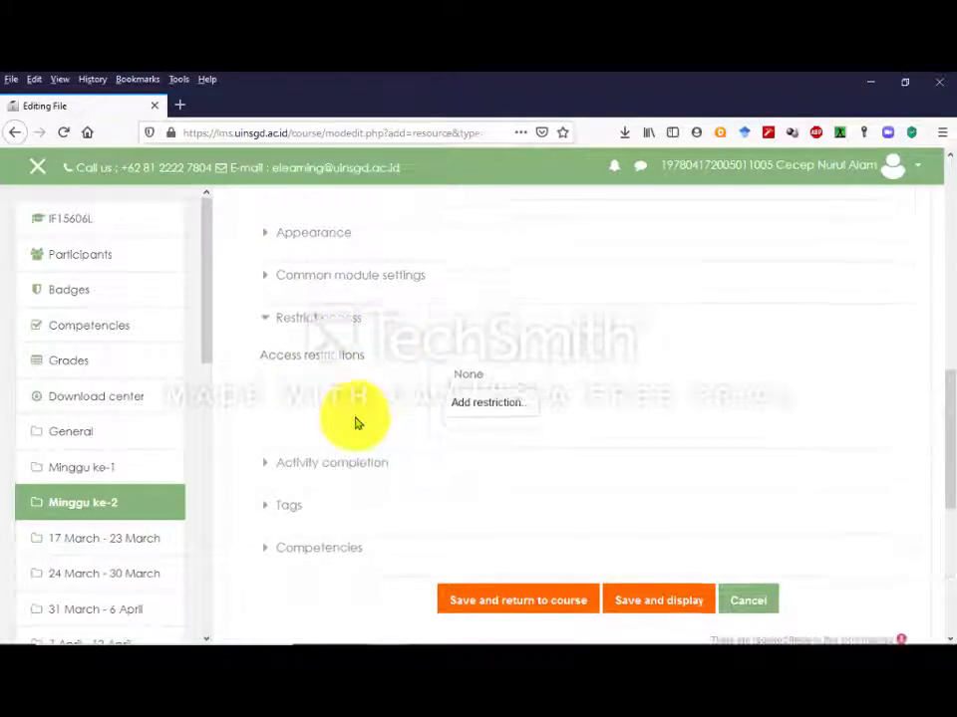
{"action": "scroll", "coordinate": [355, 424], "scroll_direction": "down", "scroll_amount": 1}
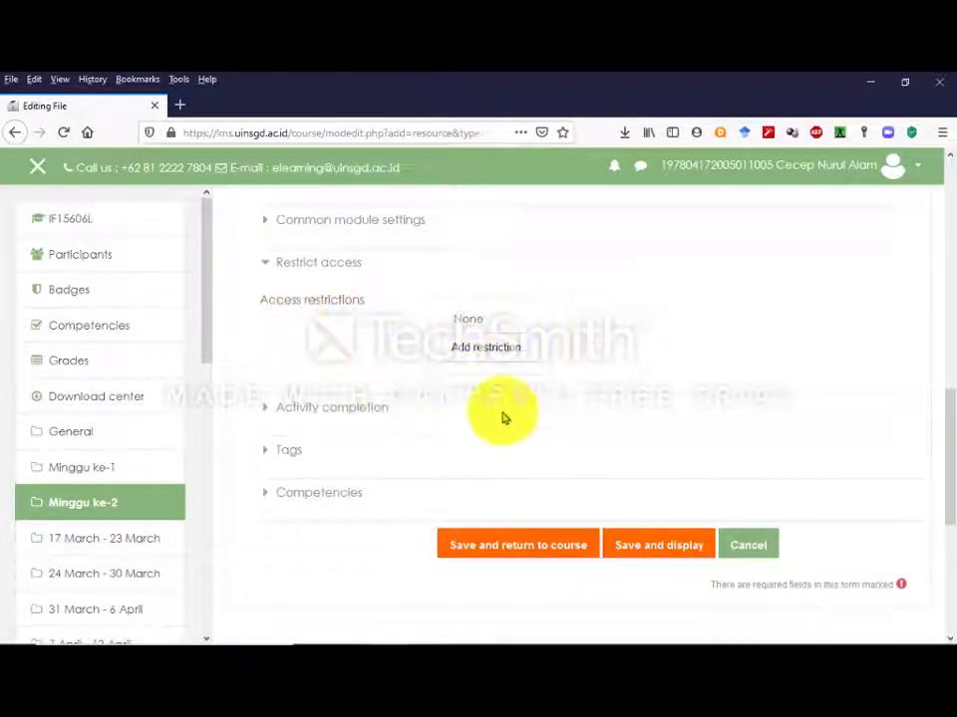
{"action": "left_click", "coordinate": [481, 349]}
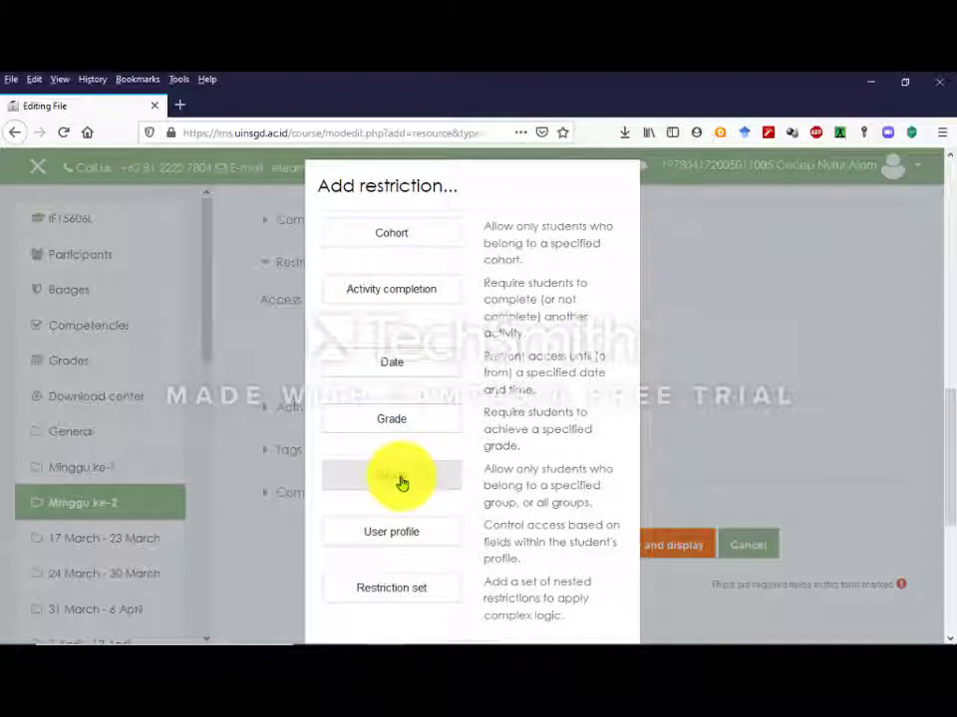
{"action": "left_click", "coordinate": [398, 480]}
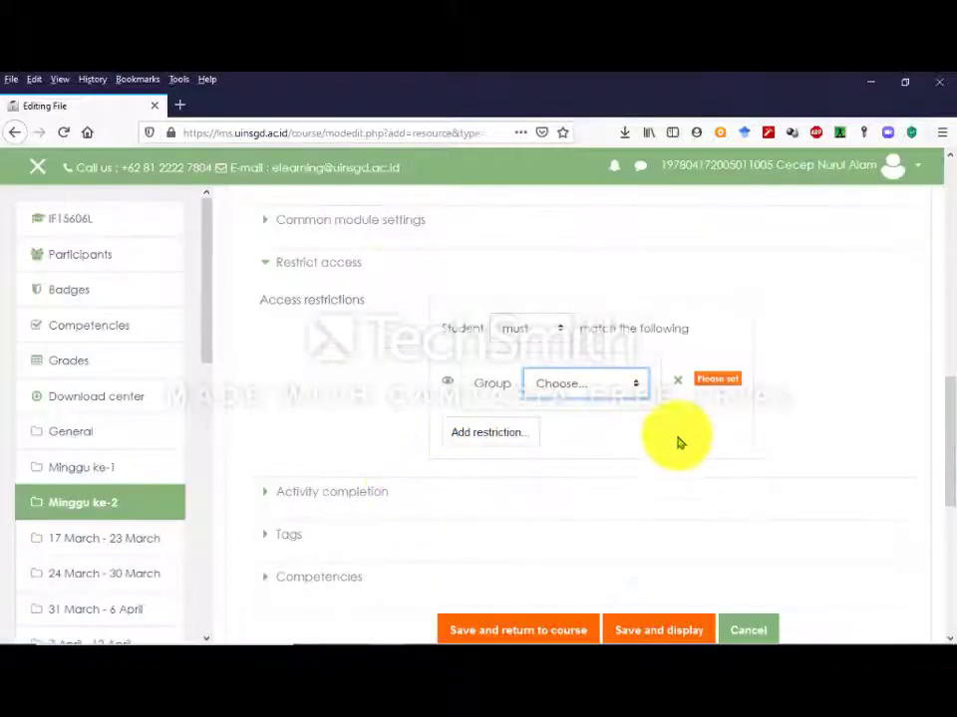
{"action": "left_click", "coordinate": [600, 396]}
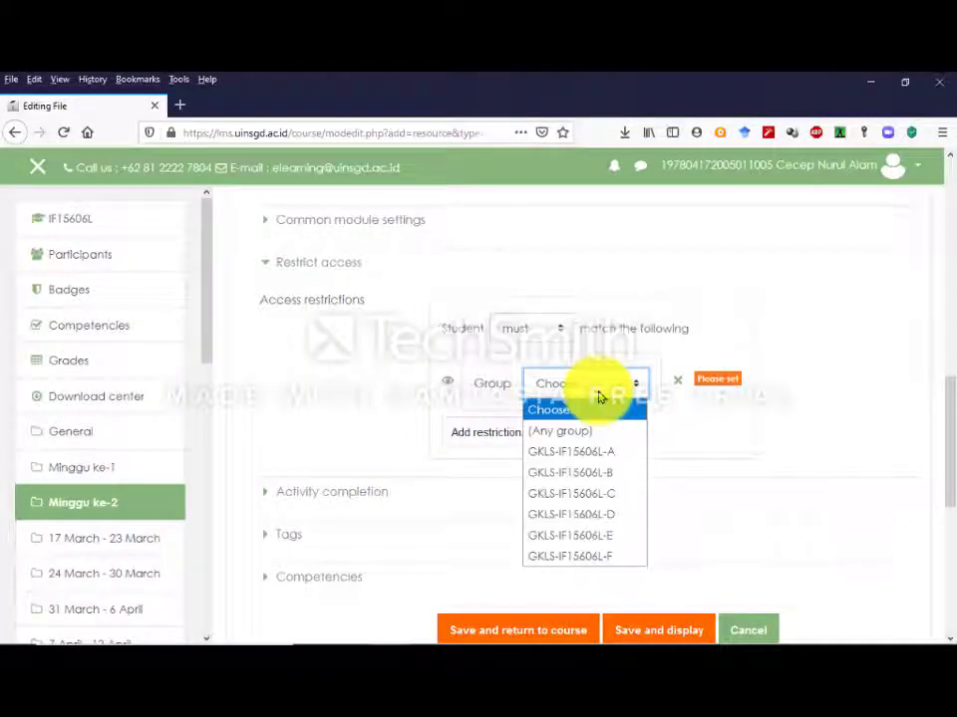
{"action": "left_click", "coordinate": [574, 539]}
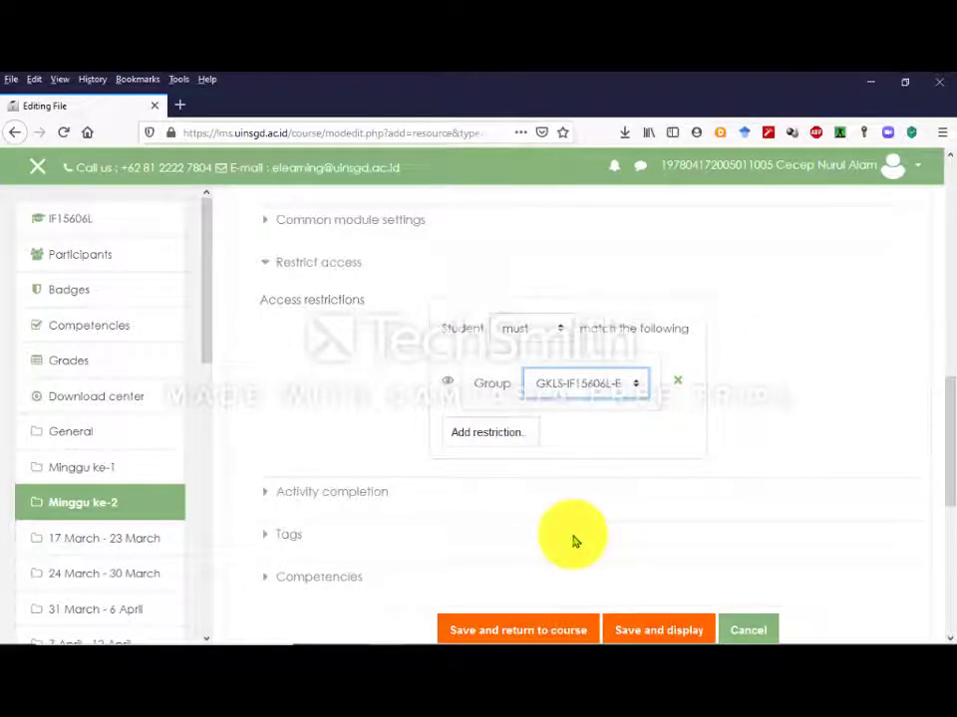
- Add a second group access restriction to the file resource for the group GKLS-IF15606L-F
{"action": "left_click", "coordinate": [487, 440]}
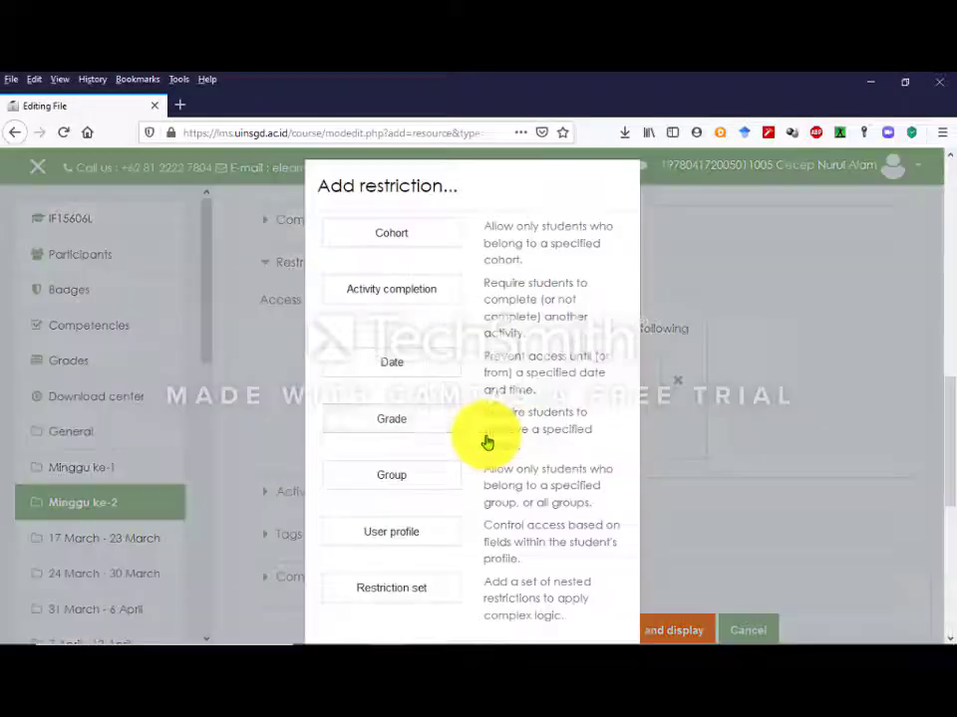
{"action": "left_click", "coordinate": [392, 478]}
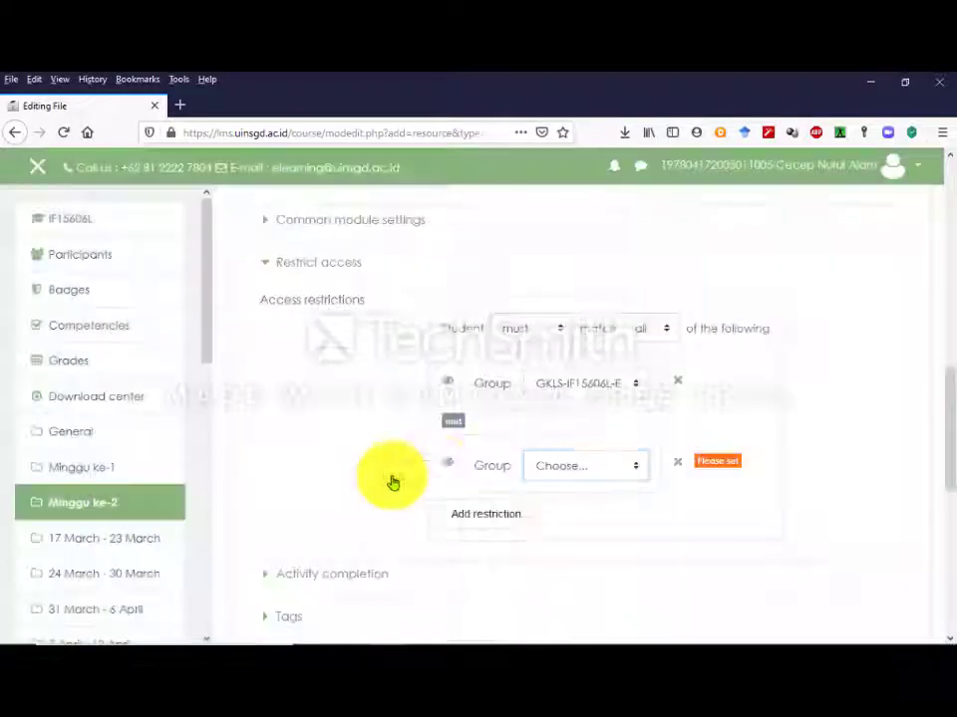
{"action": "left_click", "coordinate": [599, 477]}
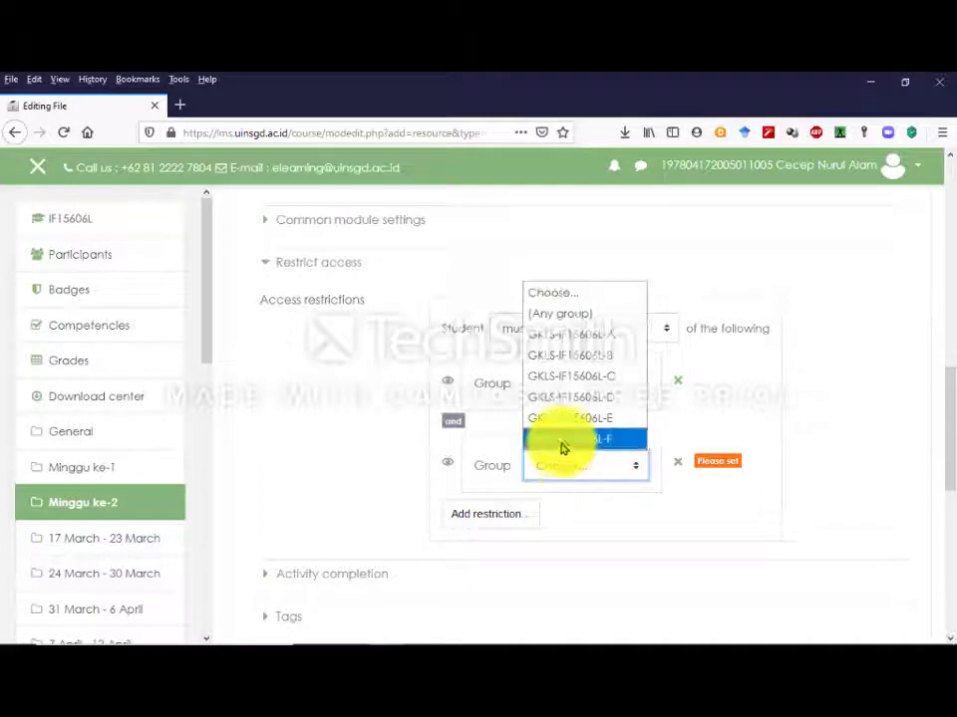
{"action": "left_click", "coordinate": [563, 441]}
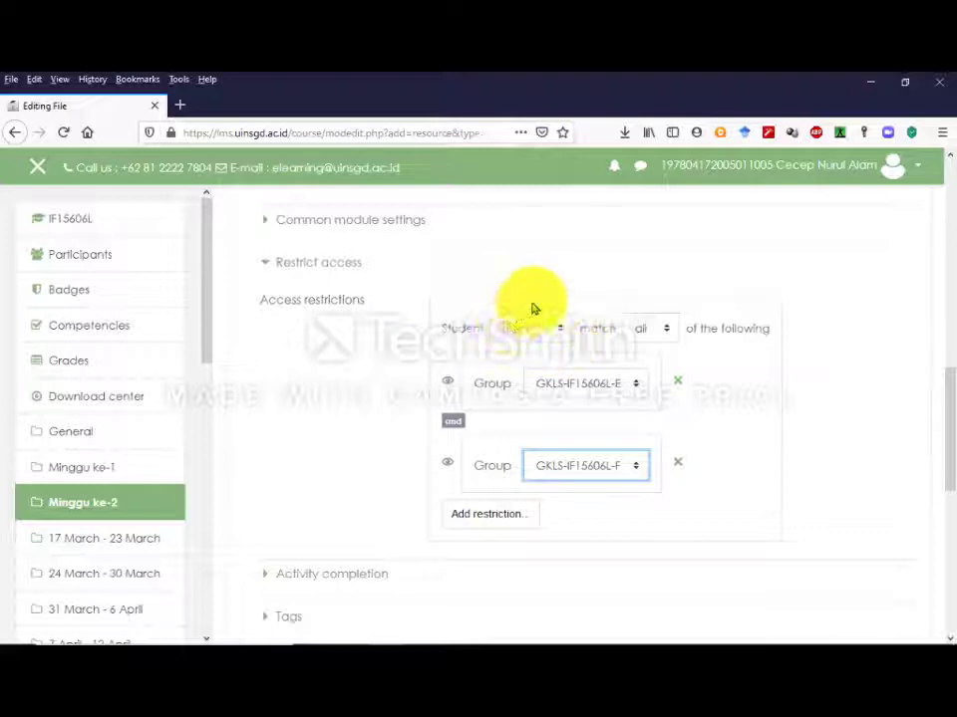
- Require students to match any of the access restrictions, and save the file resource, returning to the course
{"action": "left_click", "coordinate": [646, 337]}
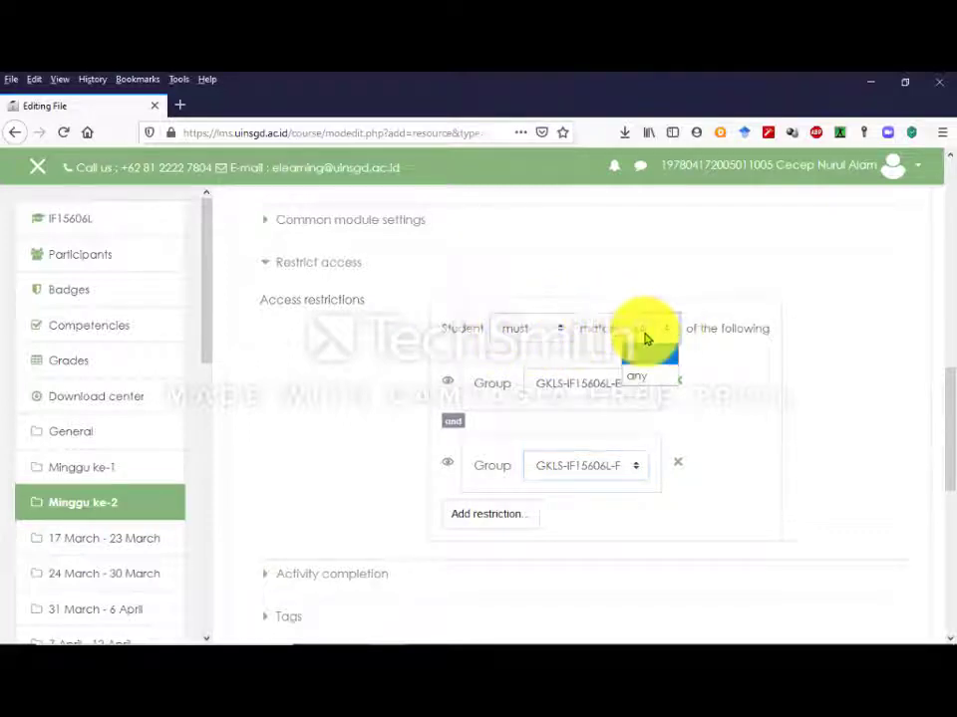
{"action": "left_click", "coordinate": [646, 350]}
{"action": "left_click", "coordinate": [646, 386]}
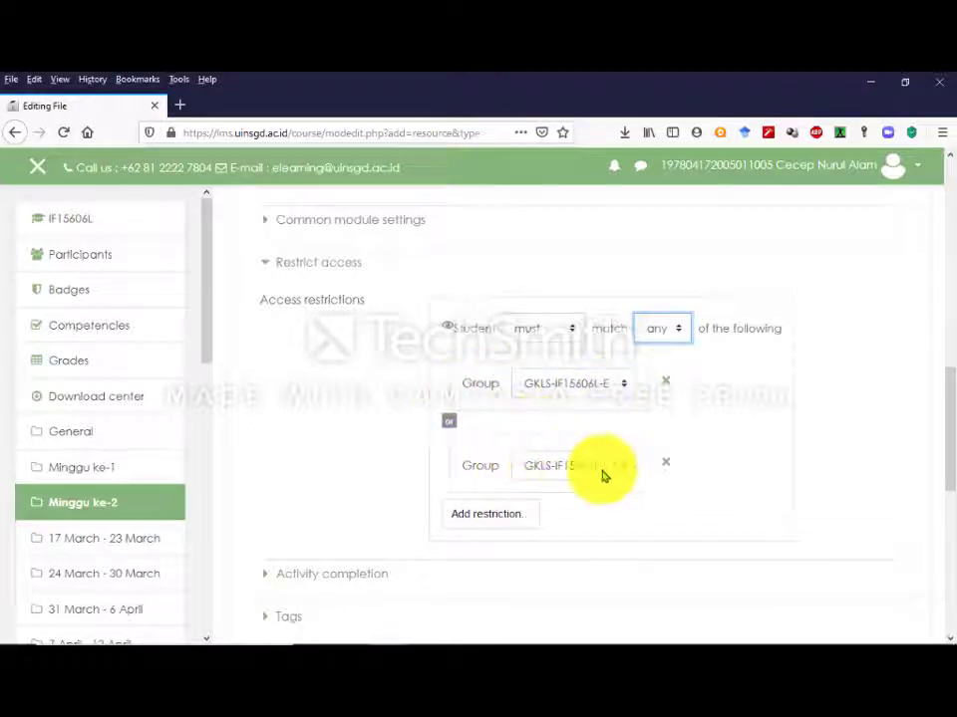
{"action": "scroll", "coordinate": [557, 469], "scroll_direction": "down", "scroll_amount": 4}
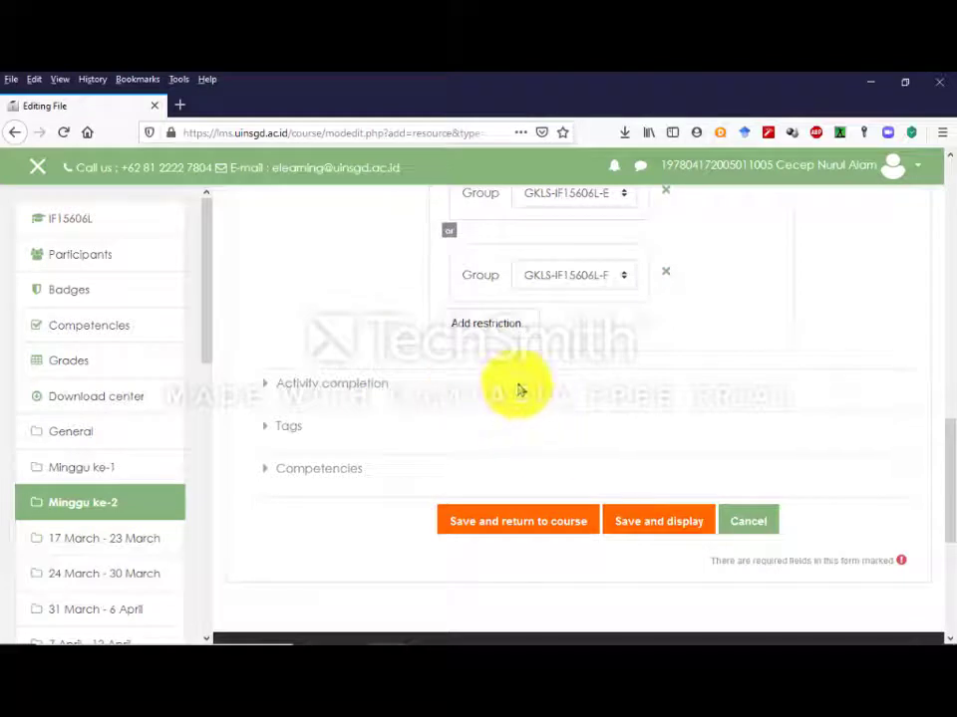
{"action": "left_click", "coordinate": [533, 525]}
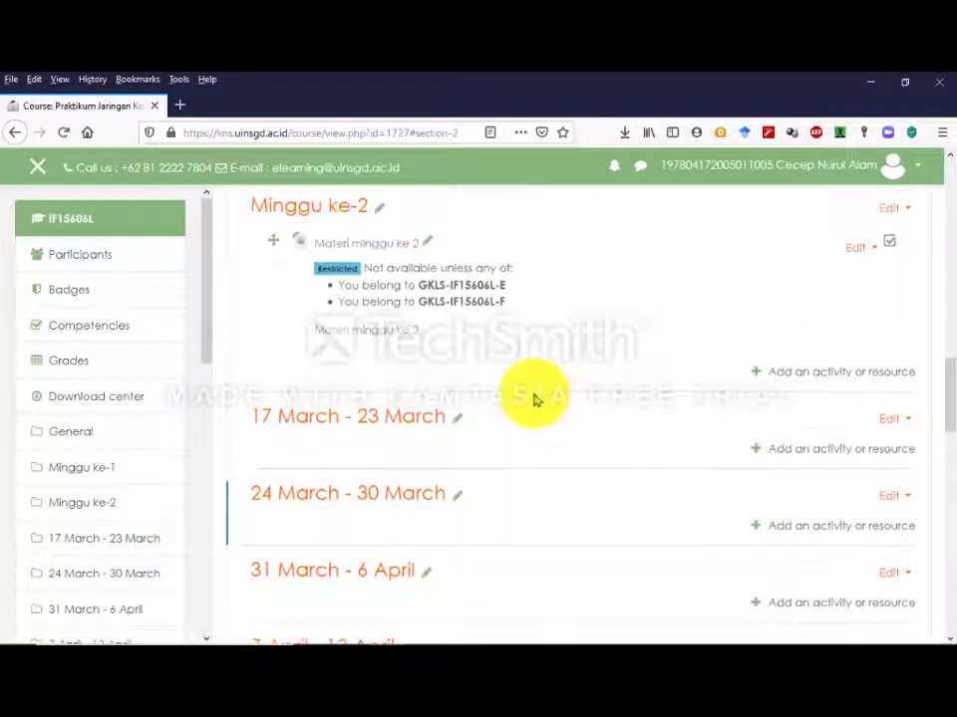
{"action": "scroll", "coordinate": [546, 407], "scroll_direction": "up", "scroll_amount": 1}
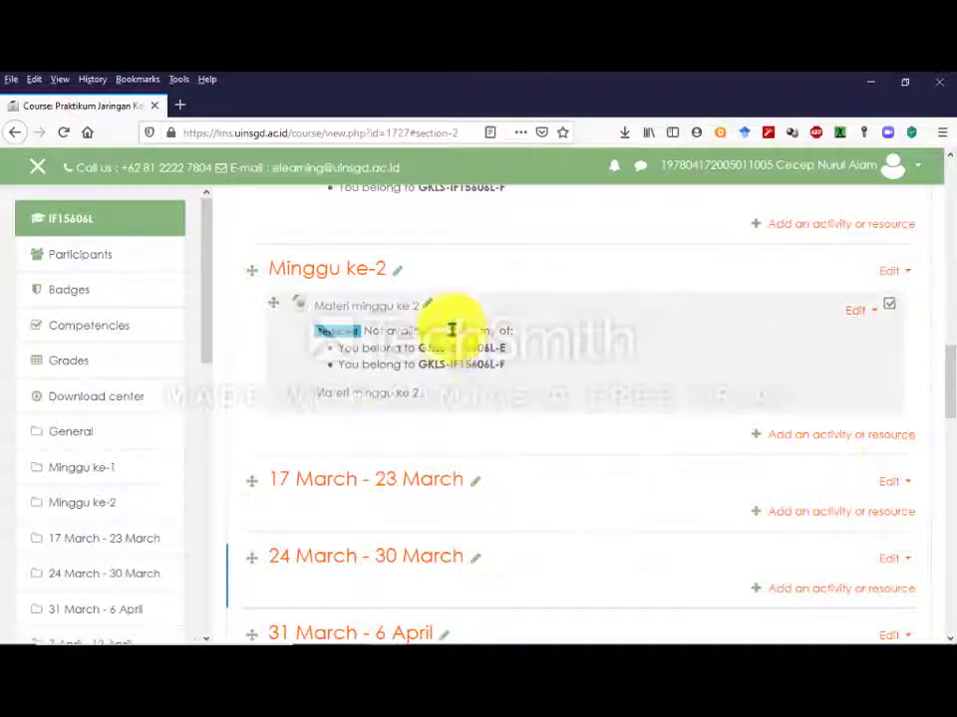
- Check the Forum entry of the LMS component table in Panduan LMS UIN Bandung.docx in Word, and return to the course page in Firefox
{"action": "left_click", "coordinate": [468, 632]}
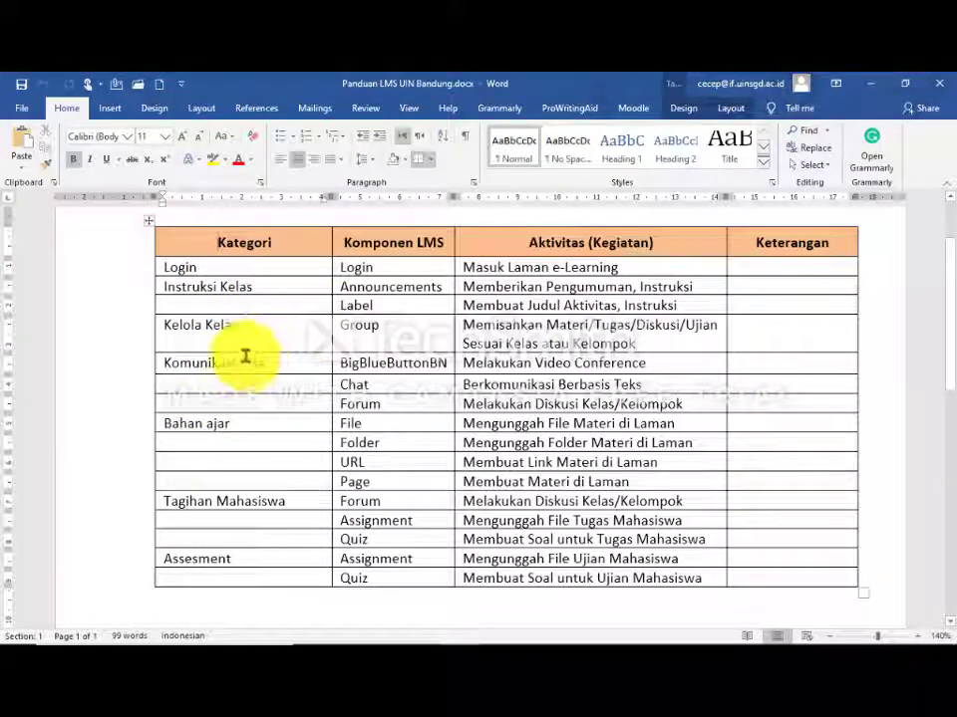
{"action": "double_click", "coordinate": [367, 402]}
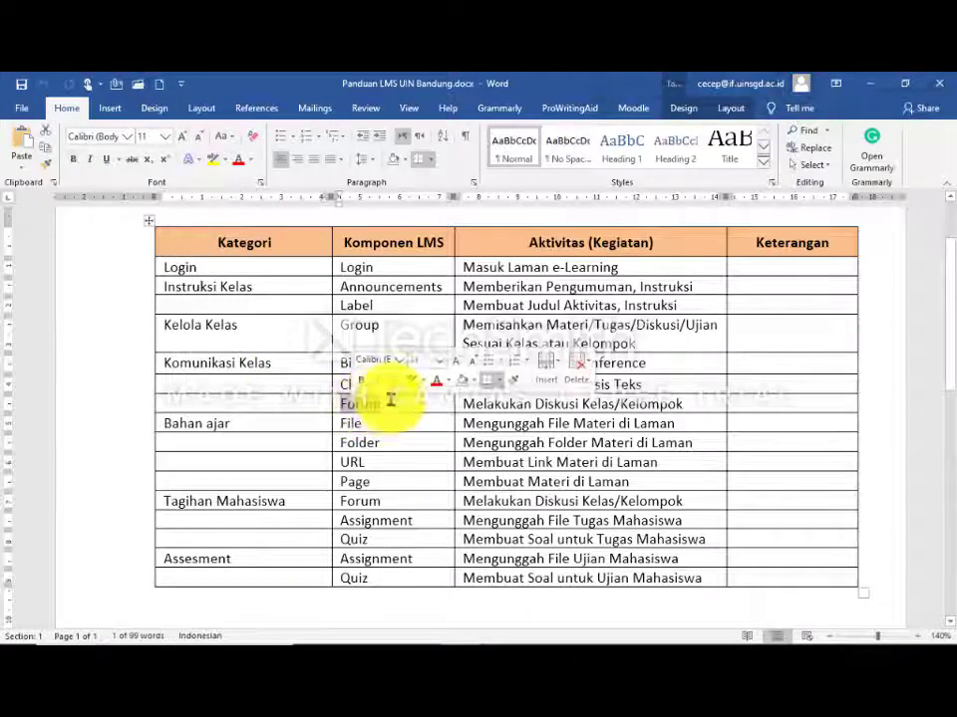
{"action": "left_click", "coordinate": [389, 405]}
{"action": "mouse_move", "coordinate": [448, 630]}
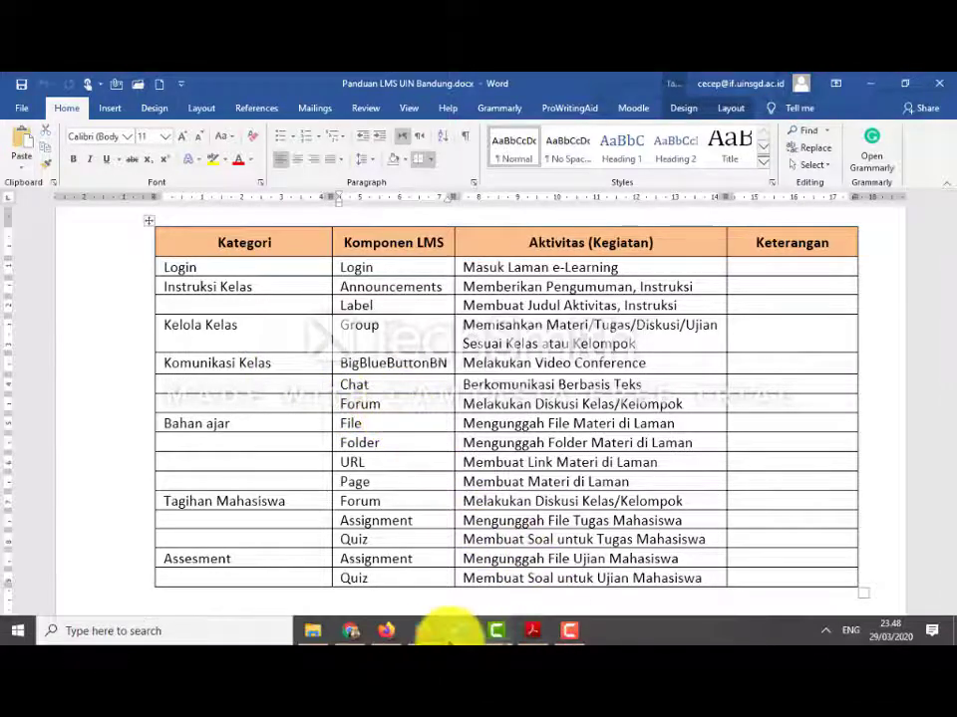
{"action": "left_click", "coordinate": [403, 636]}
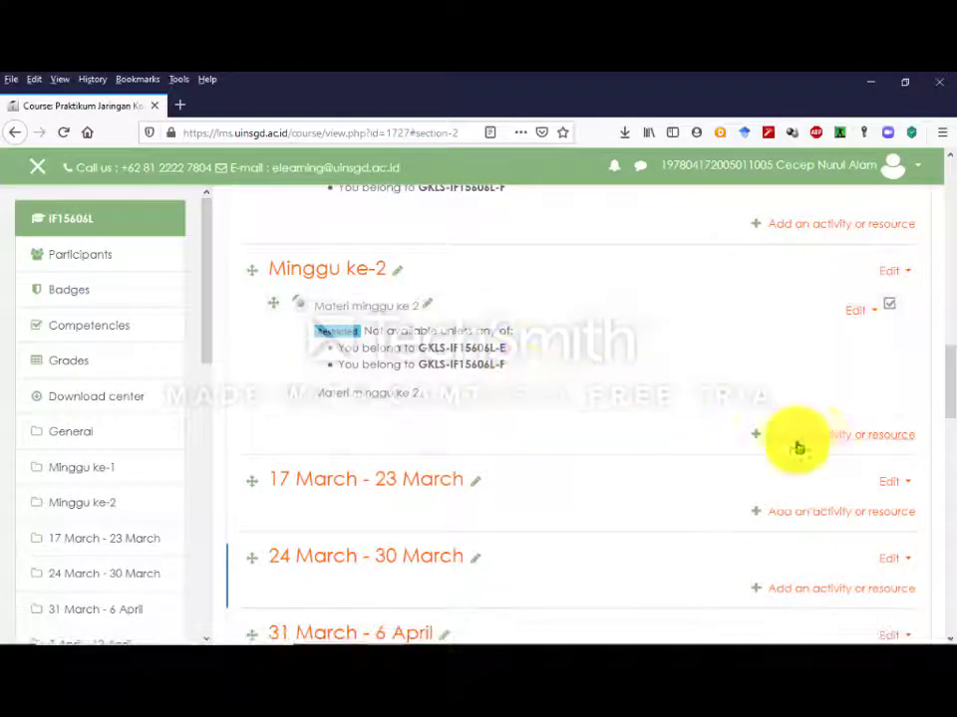
- Add a Forum activity to the Minggu ke-2 section
{"action": "left_click", "coordinate": [825, 439]}
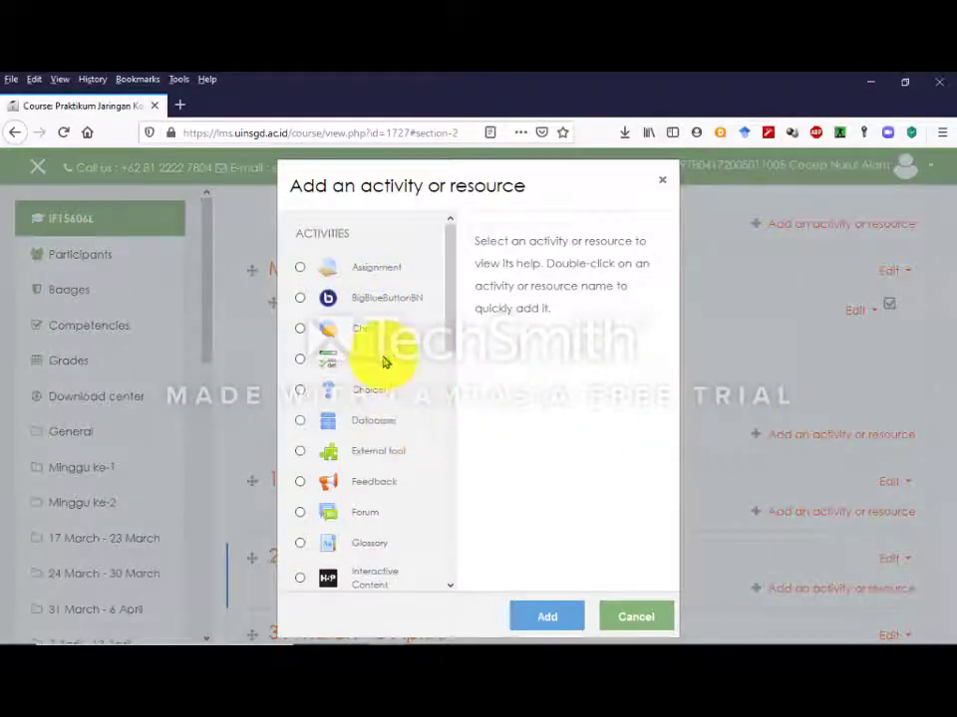
{"action": "scroll", "coordinate": [385, 366], "scroll_direction": "down", "scroll_amount": 3}
{"action": "left_click", "coordinate": [355, 314]}
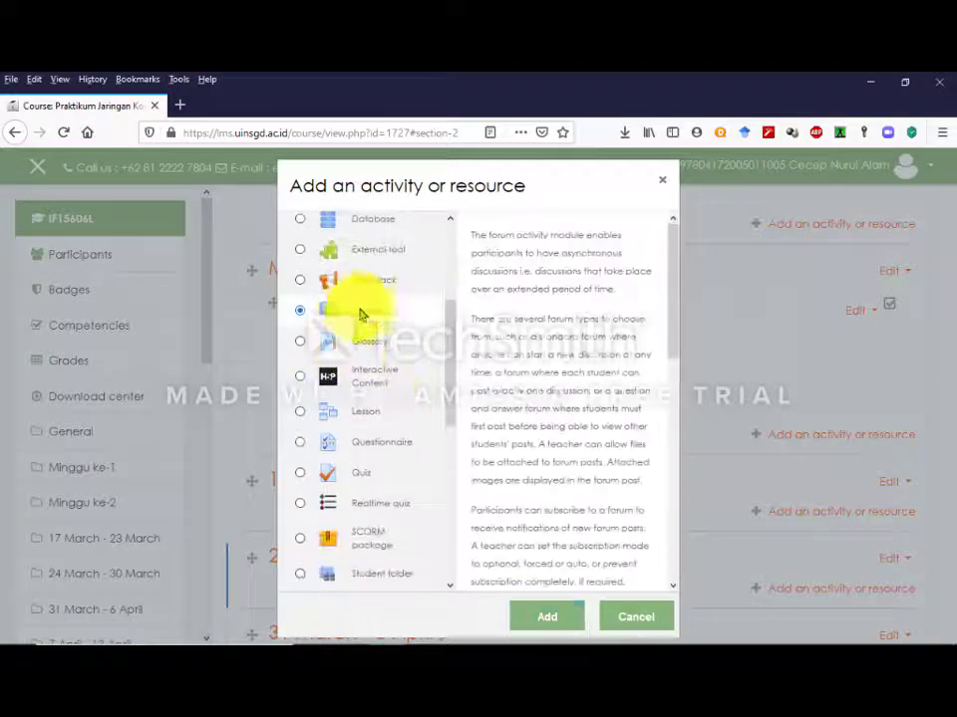
{"action": "left_click", "coordinate": [546, 619]}
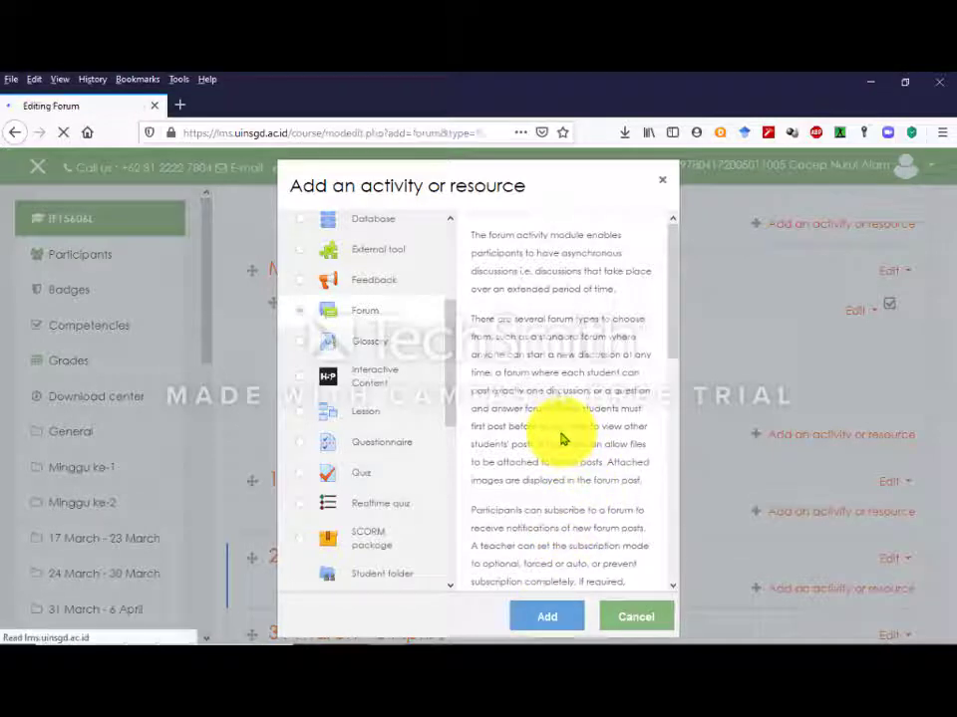
- Enter "Diskusi Kelas-E dan Kelas-F" as the forum's name and description, and have the description displayed on the course page
{"action": "scroll", "coordinate": [493, 423], "scroll_direction": "down", "scroll_amount": 1}
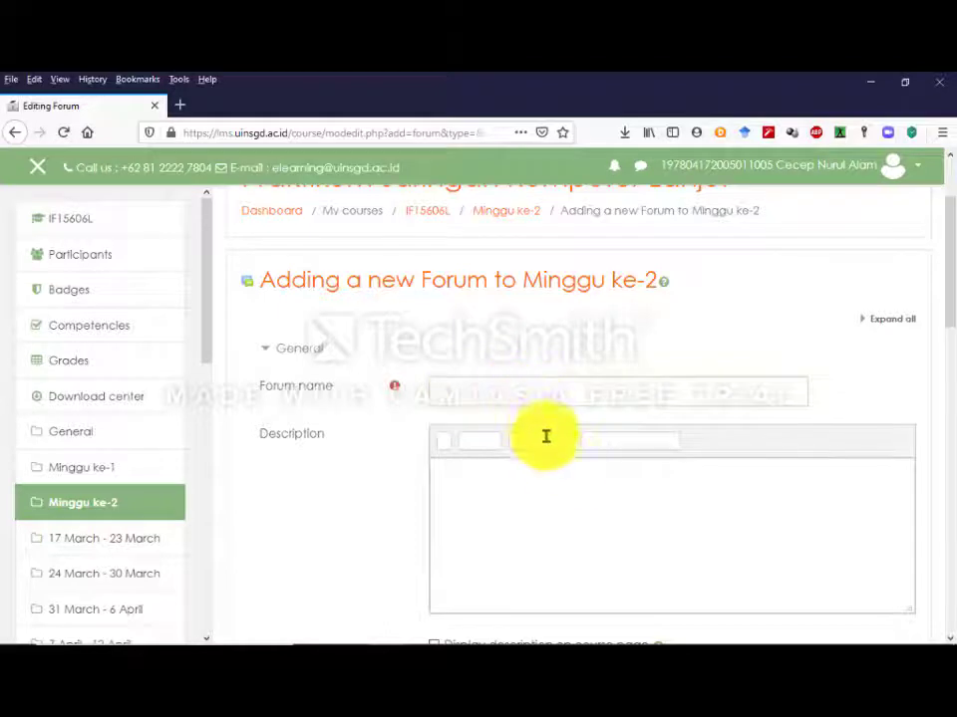
{"action": "scroll", "coordinate": [561, 464], "scroll_direction": "down", "scroll_amount": 1}
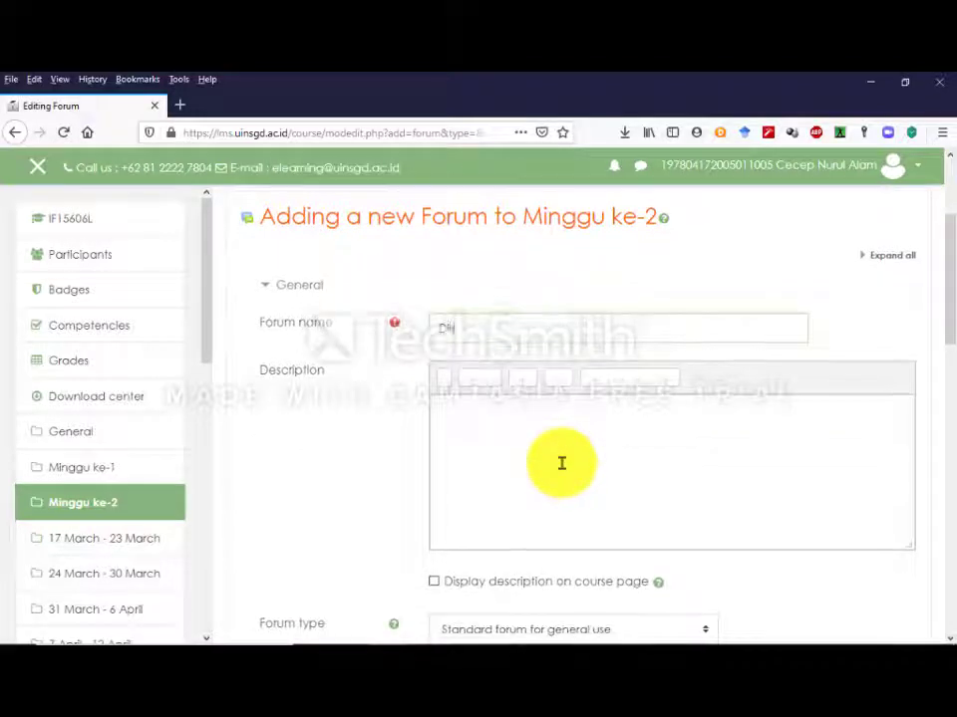
{"action": "type", "text": "kusi Kelas-E dan Kel"}
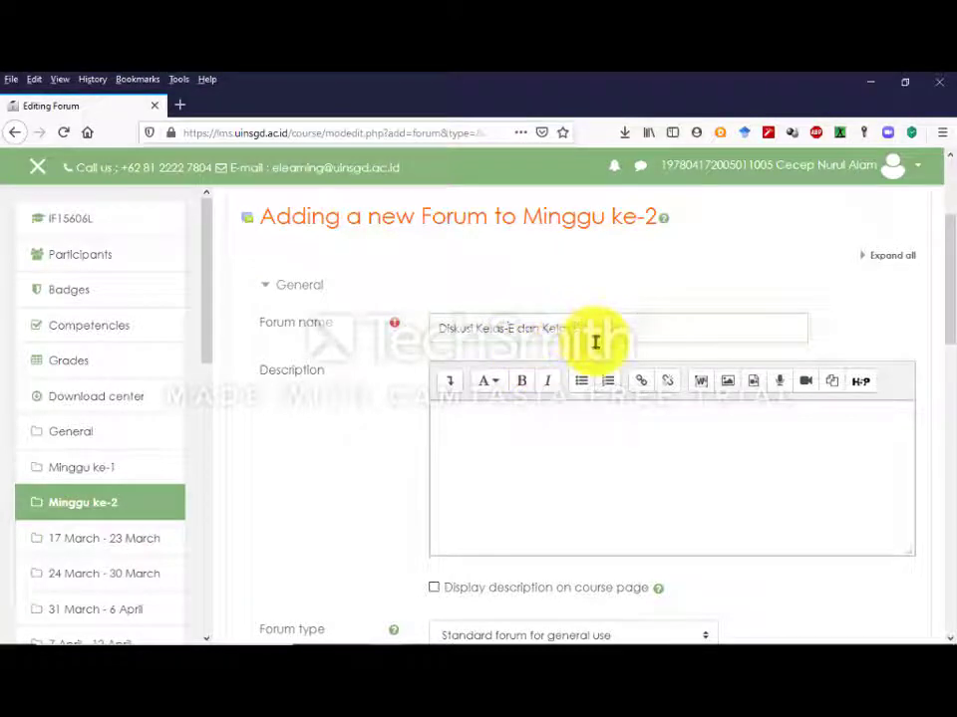
{"action": "left_click_drag", "start_coordinate": [602, 332], "coordinate": [423, 316]}
{"action": "key", "text": "ctrl+c"}
{"action": "left_click", "coordinate": [532, 428]}
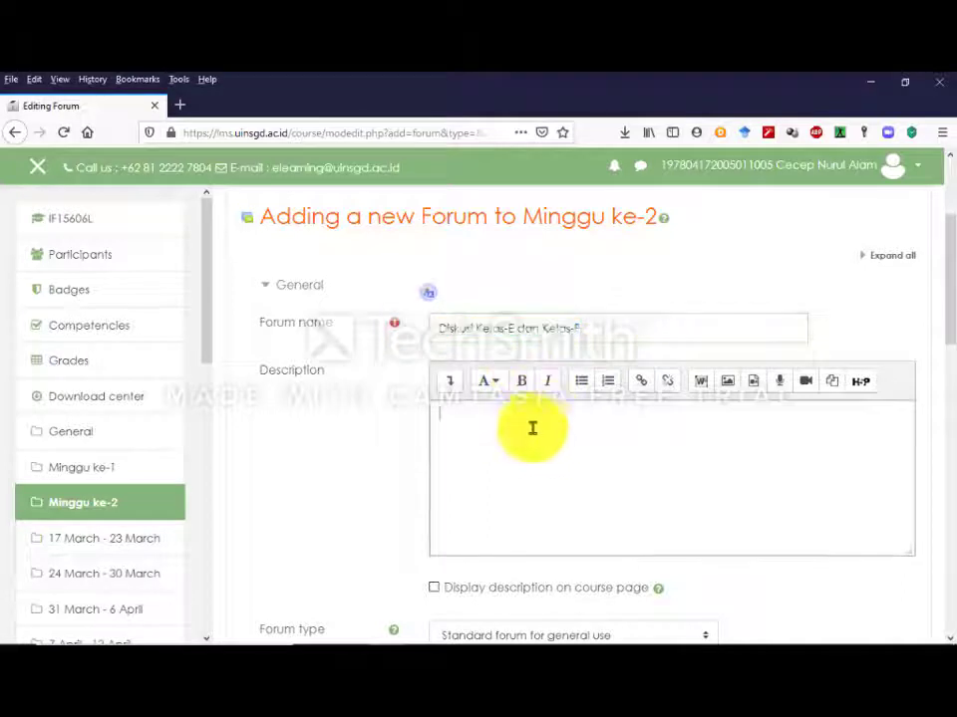
{"action": "key", "text": "ctrl+v"}
{"action": "scroll", "coordinate": [566, 463], "scroll_direction": "down", "scroll_amount": 1}
{"action": "scroll", "coordinate": [566, 476], "scroll_direction": "down", "scroll_amount": 3}
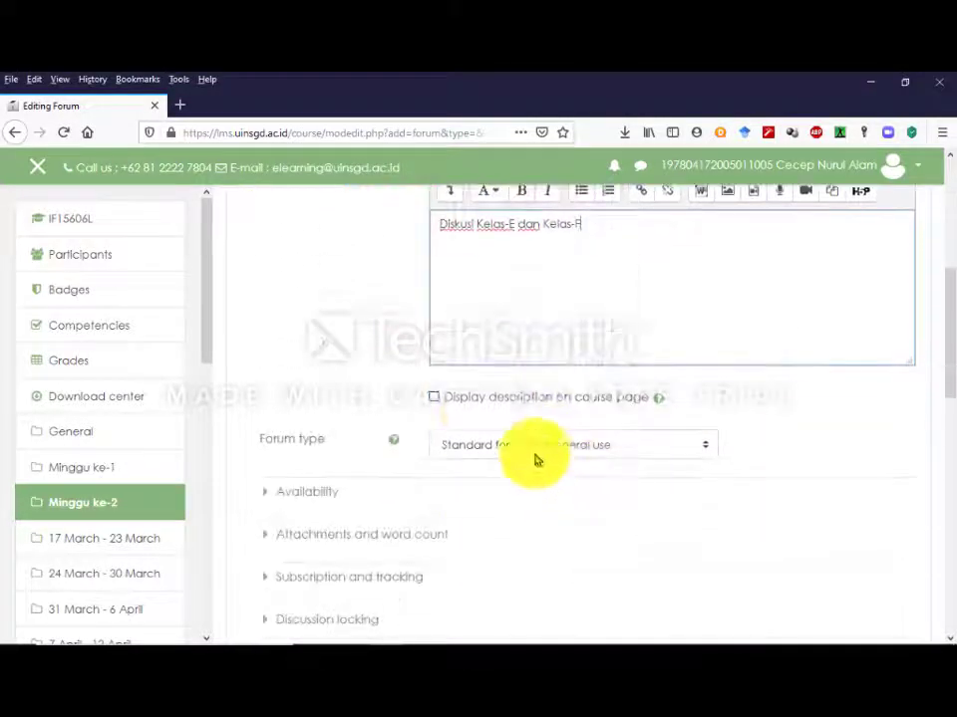
{"action": "left_click", "coordinate": [435, 398]}
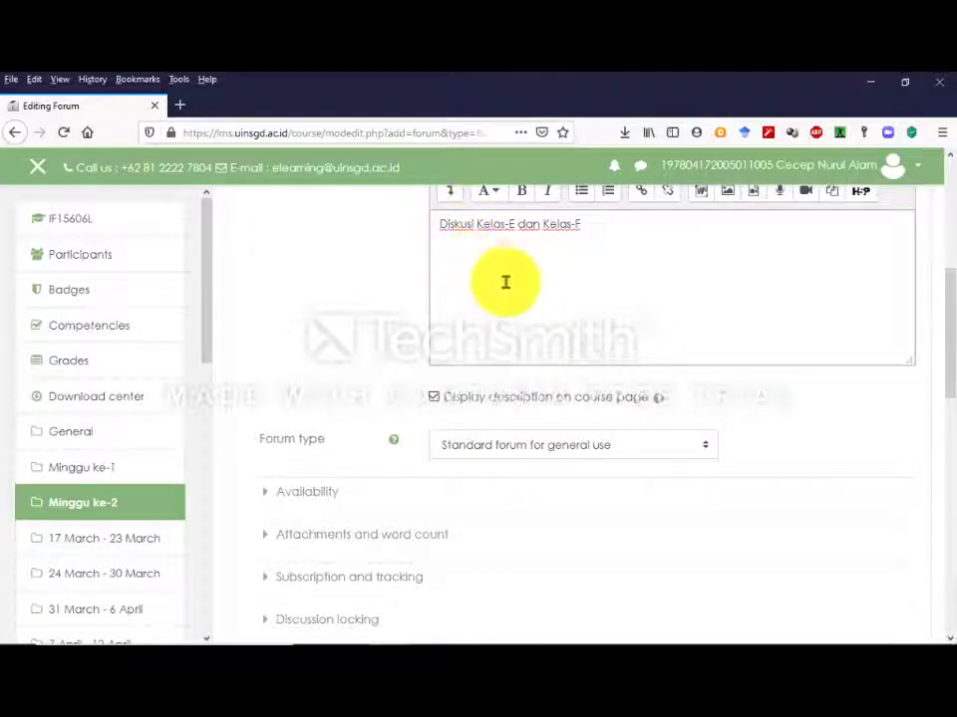
{"action": "scroll", "coordinate": [536, 297], "scroll_direction": "up", "scroll_amount": 1}
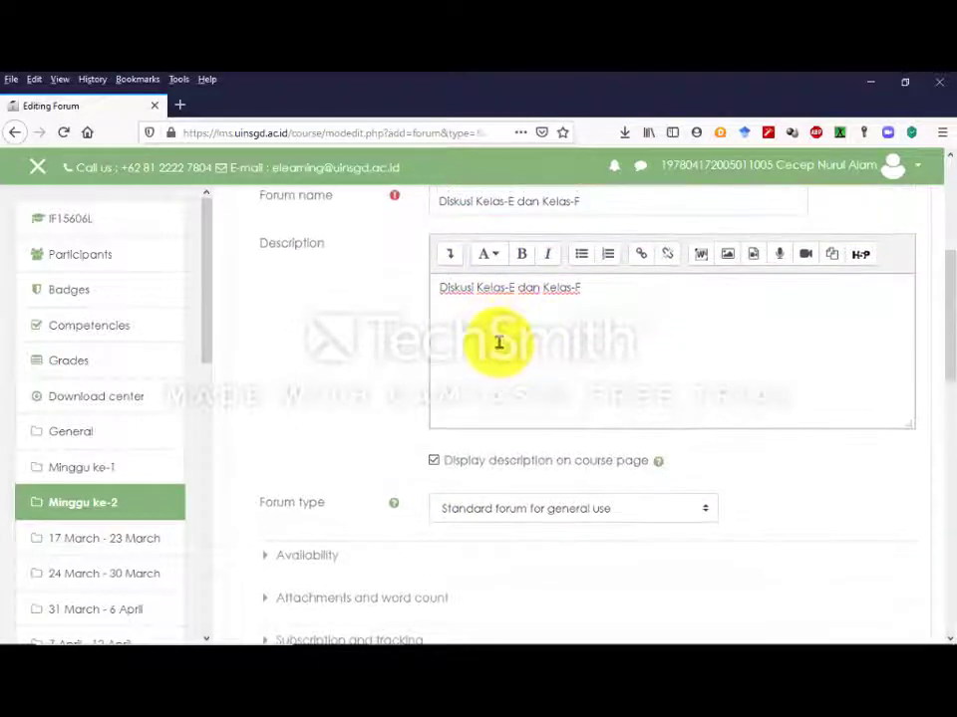
- Look over the forum's due and cut-off date settings and the available maximum attachment sizes
{"action": "scroll", "coordinate": [493, 343], "scroll_direction": "down", "scroll_amount": 3}
{"action": "left_click", "coordinate": [309, 366]}
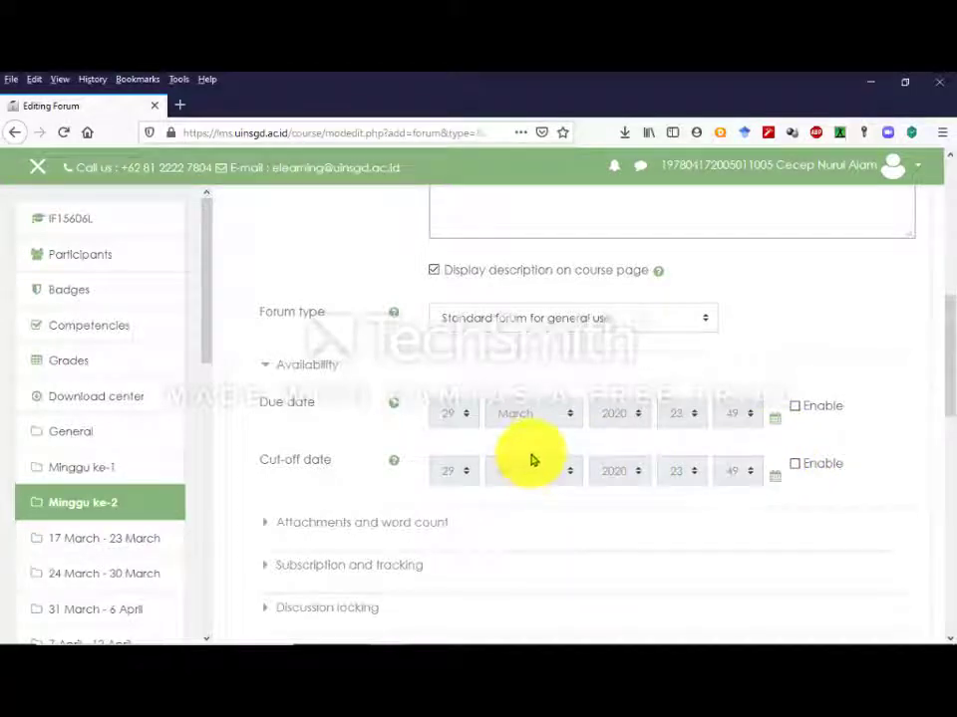
{"action": "scroll", "coordinate": [531, 458], "scroll_direction": "down", "scroll_amount": 4}
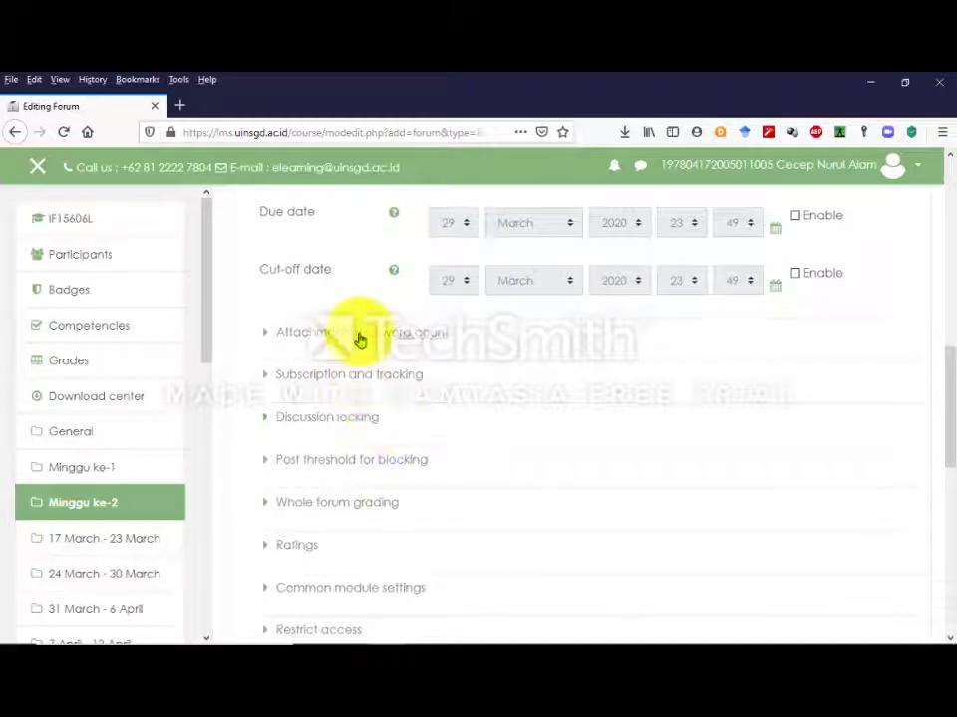
{"action": "left_click", "coordinate": [361, 335]}
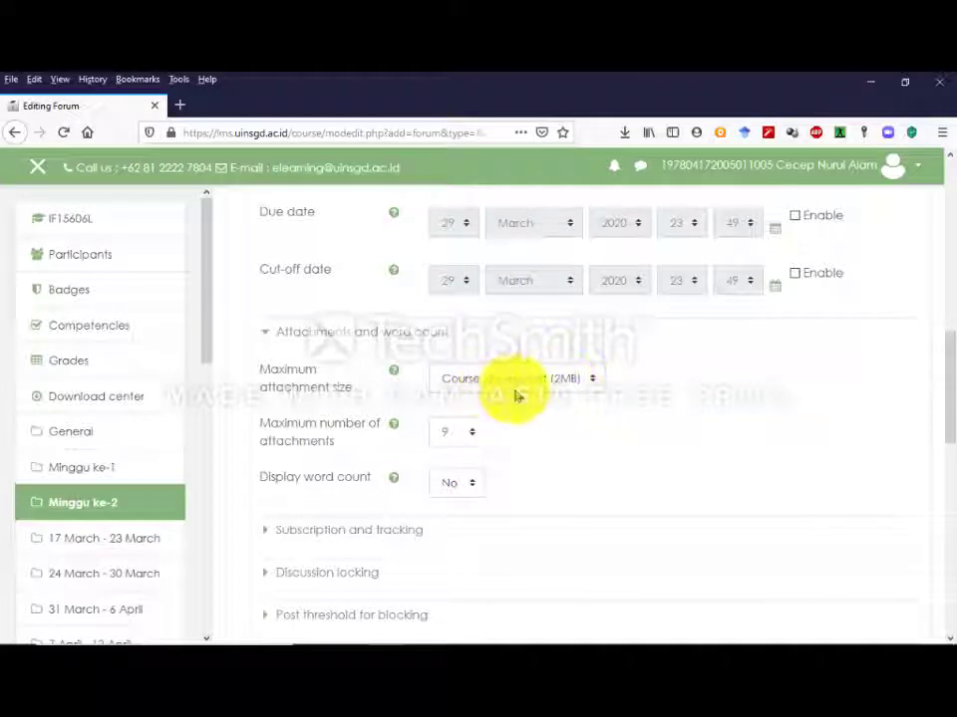
{"action": "left_click", "coordinate": [546, 383]}
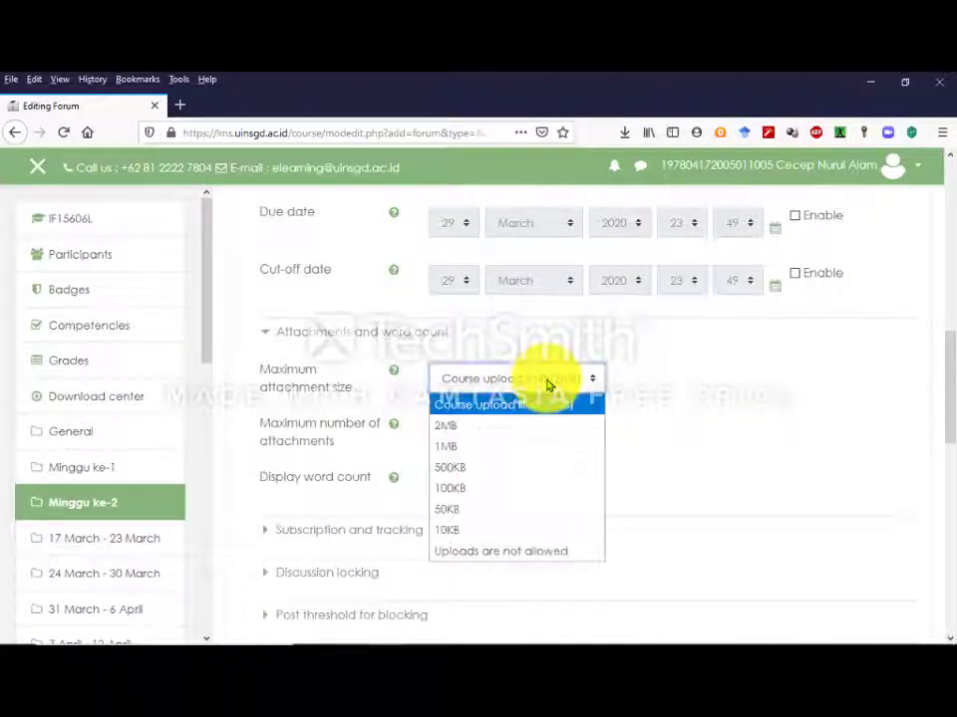
{"action": "scroll", "coordinate": [538, 409], "scroll_direction": "up", "scroll_amount": 1}
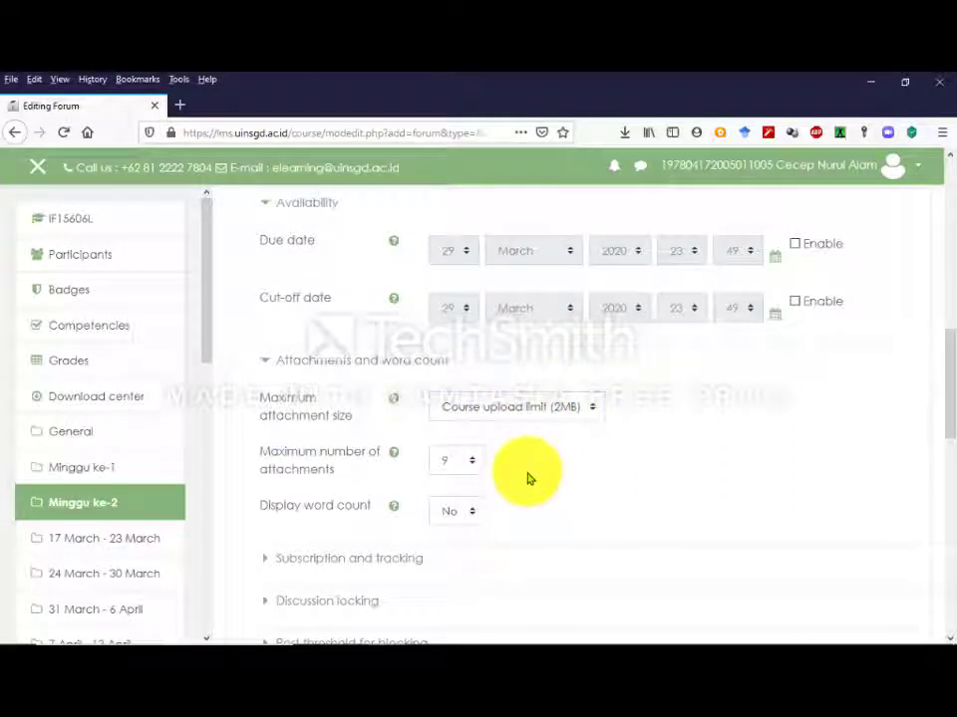
{"action": "scroll", "coordinate": [553, 434], "scroll_direction": "down", "scroll_amount": 1}
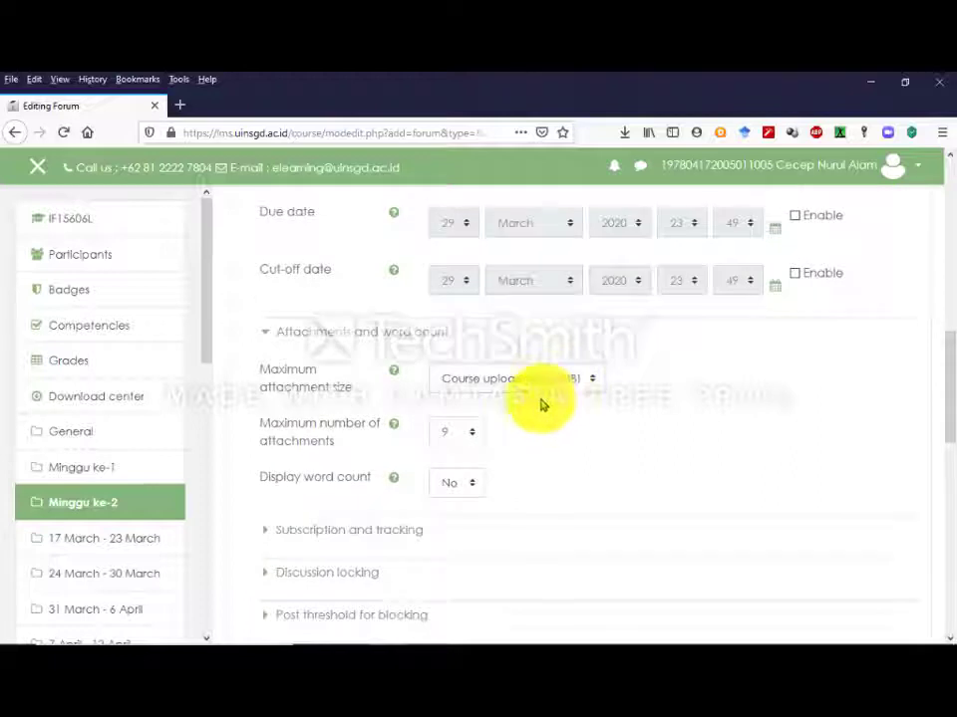
- Set the forum's maximum number of attachments to 100
{"action": "scroll", "coordinate": [508, 455], "scroll_direction": "down", "scroll_amount": 2}
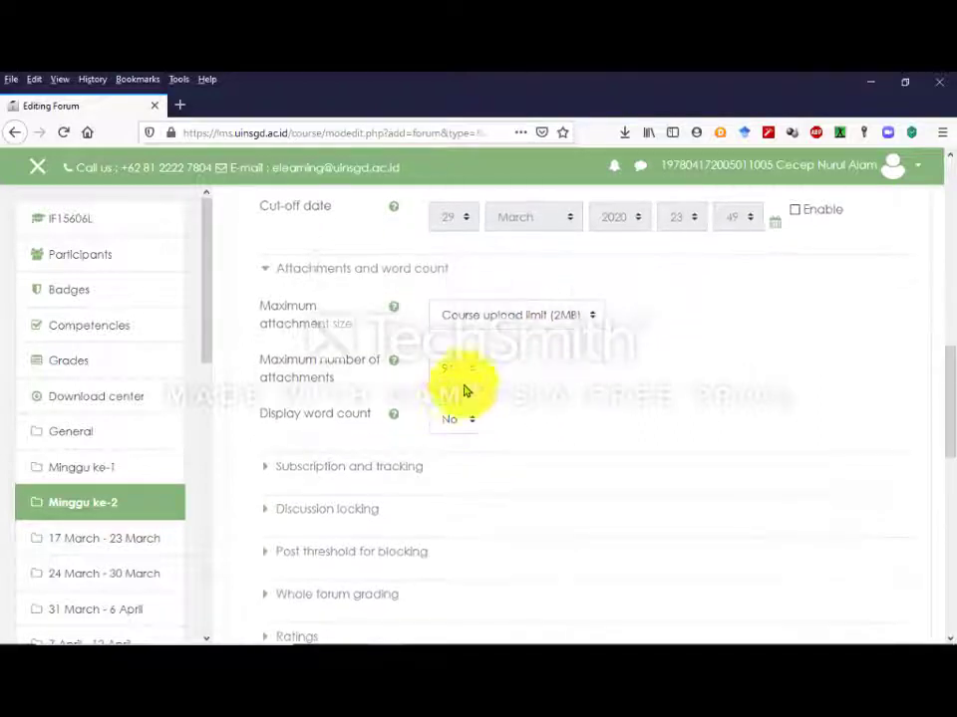
{"action": "left_click", "coordinate": [451, 370]}
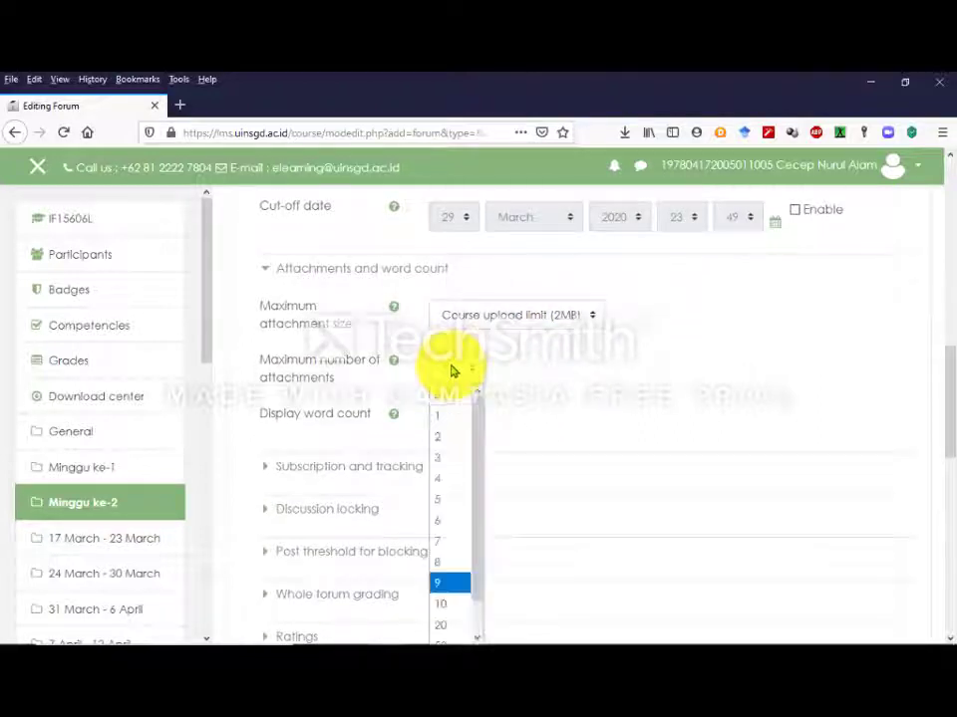
{"action": "left_click", "coordinate": [547, 368]}
{"action": "scroll", "coordinate": [548, 369], "scroll_direction": "down", "scroll_amount": 2}
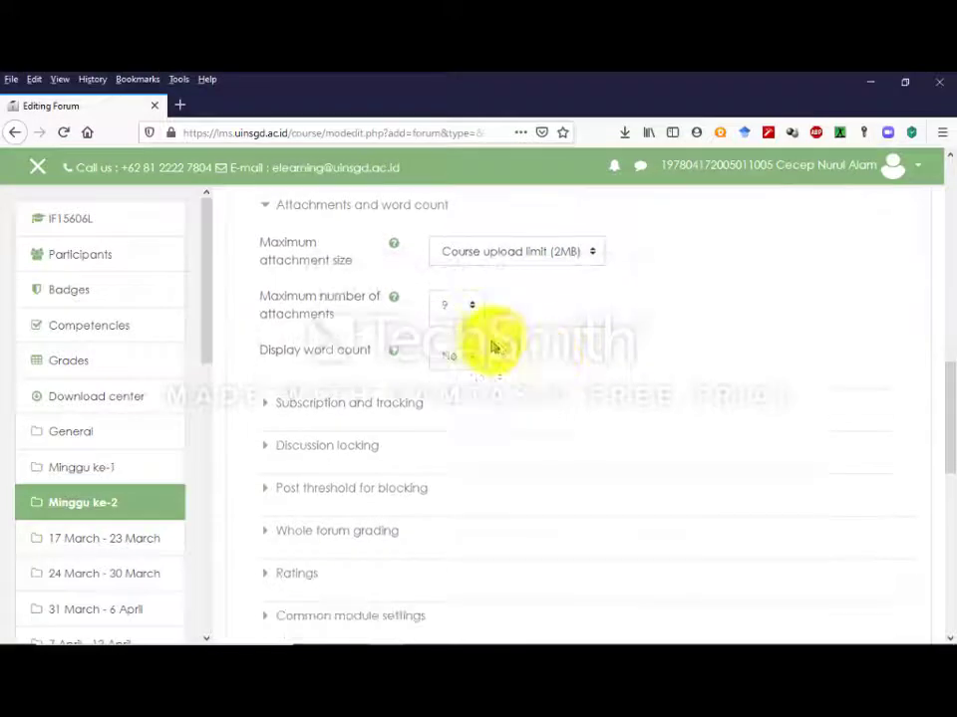
{"action": "left_click", "coordinate": [454, 307]}
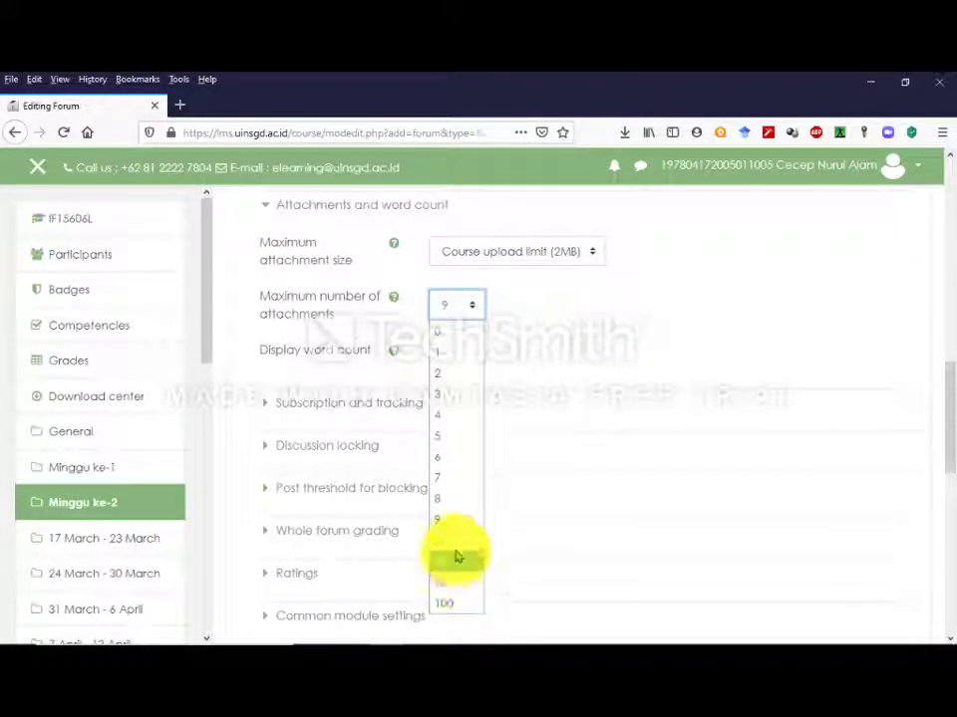
{"action": "left_click", "coordinate": [449, 607]}
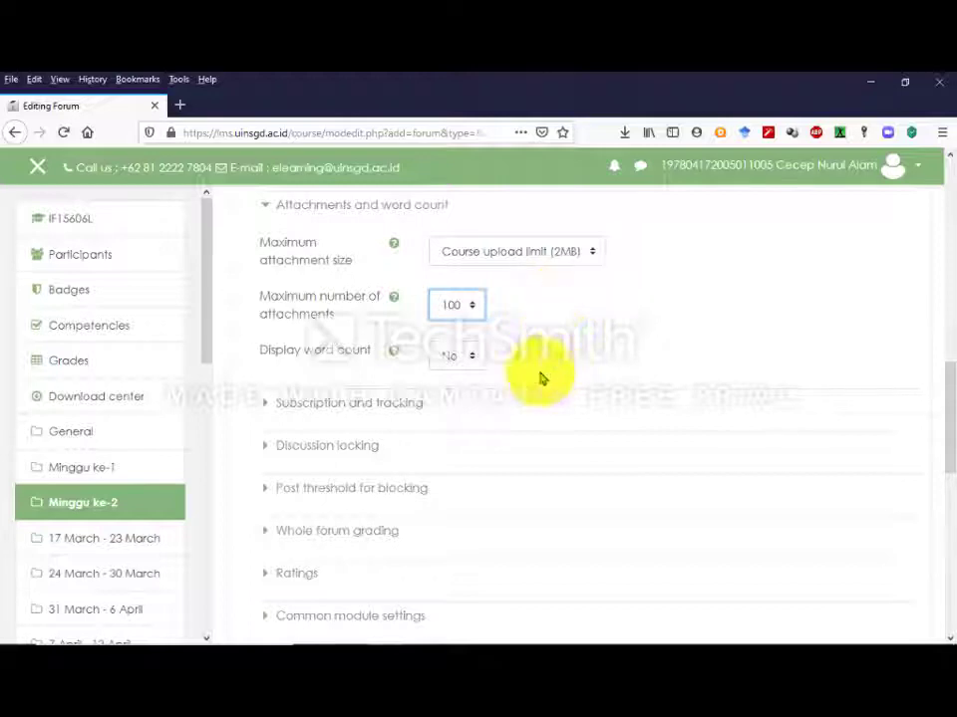
- Look over the forum's subscription mode choices and the options for displaying the word count
{"action": "left_click", "coordinate": [346, 410]}
{"action": "scroll", "coordinate": [408, 473], "scroll_direction": "down", "scroll_amount": 3}
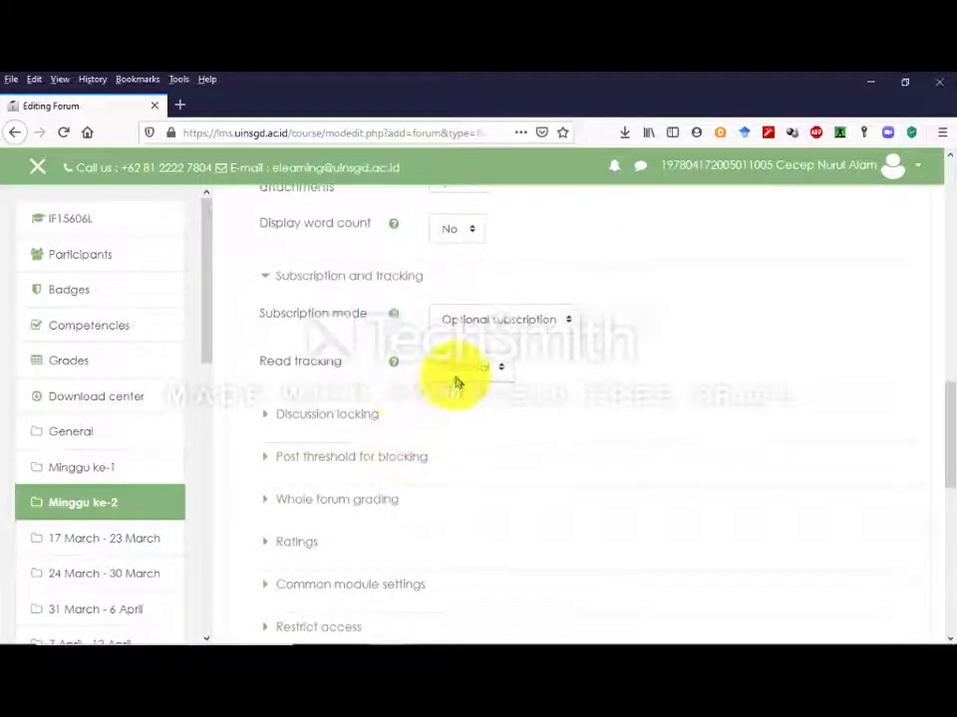
{"action": "left_click", "coordinate": [457, 381]}
{"action": "left_click", "coordinate": [490, 319]}
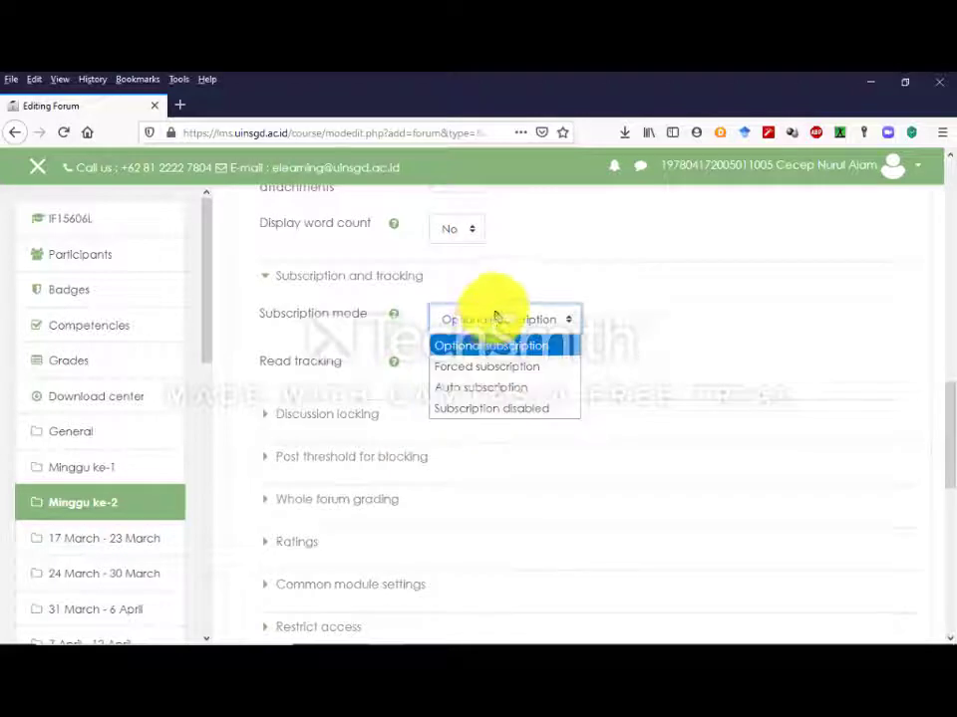
{"action": "left_click", "coordinate": [549, 271]}
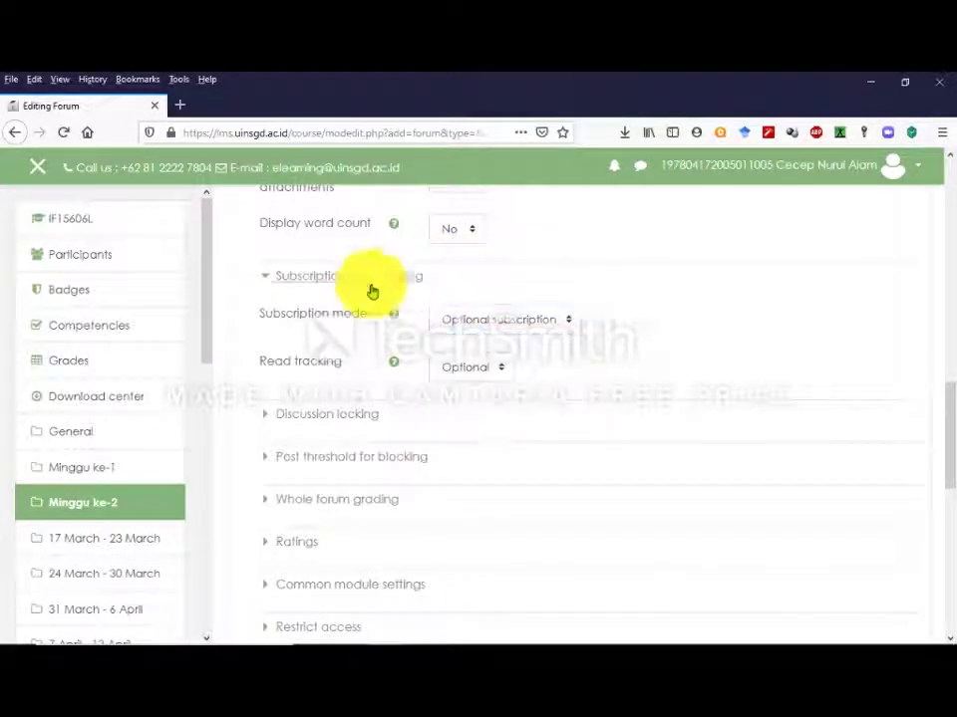
{"action": "scroll", "coordinate": [340, 316], "scroll_direction": "up", "scroll_amount": 1}
{"action": "scroll", "coordinate": [338, 319], "scroll_direction": "up", "scroll_amount": 2}
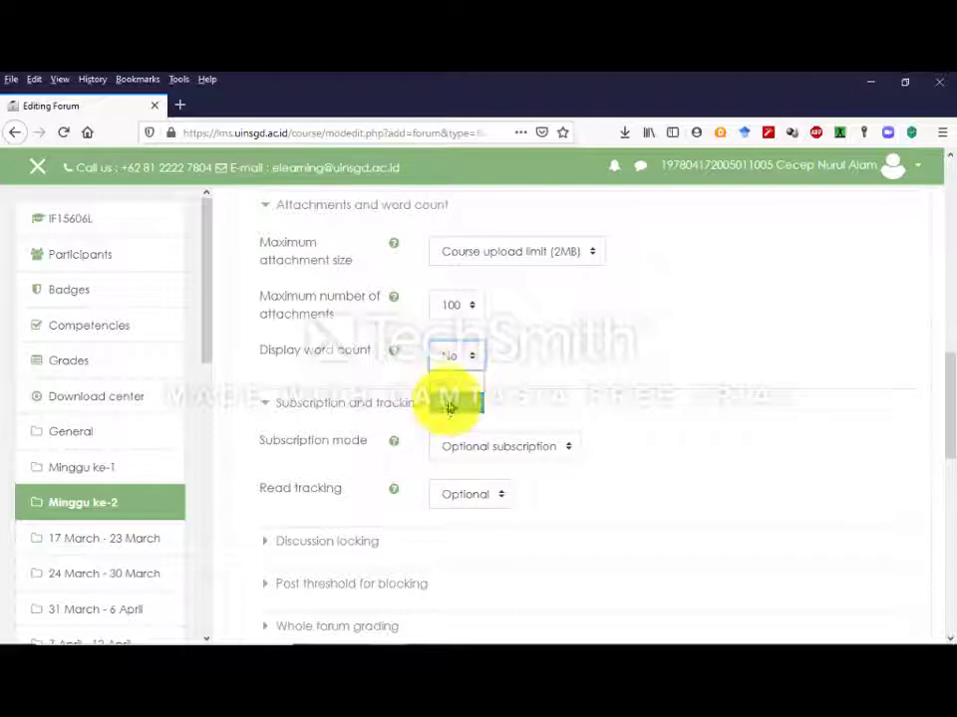
{"action": "left_click", "coordinate": [451, 404]}
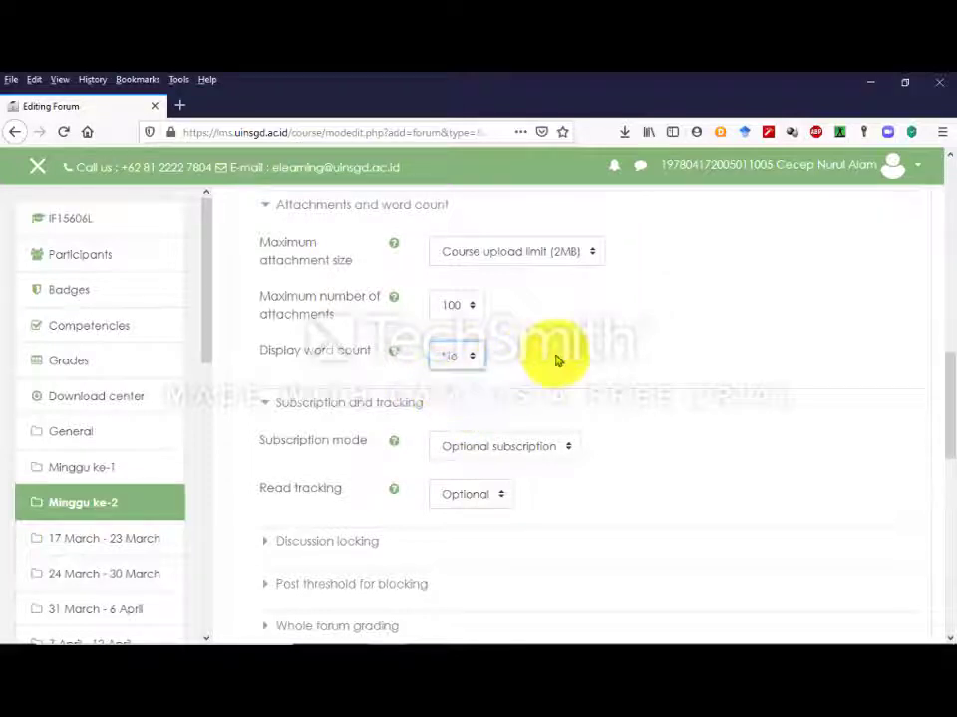
- Examine the forum's discussion locking and post threshold for blocking settings
{"action": "scroll", "coordinate": [551, 370], "scroll_direction": "down", "scroll_amount": 4}
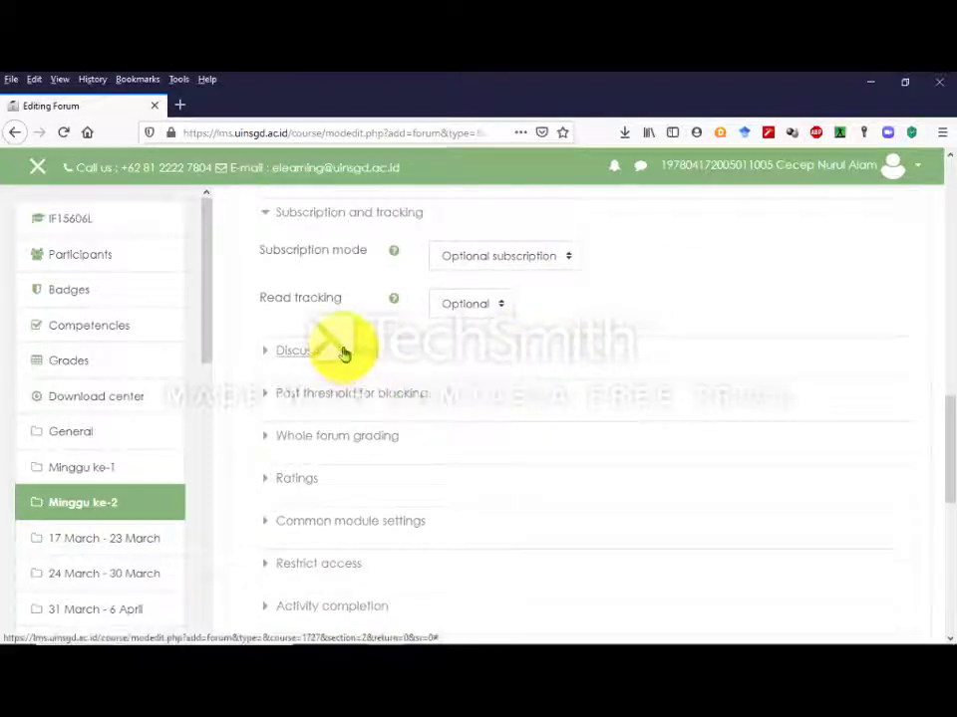
{"action": "left_click", "coordinate": [343, 354]}
{"action": "scroll", "coordinate": [332, 409], "scroll_direction": "down", "scroll_amount": 1}
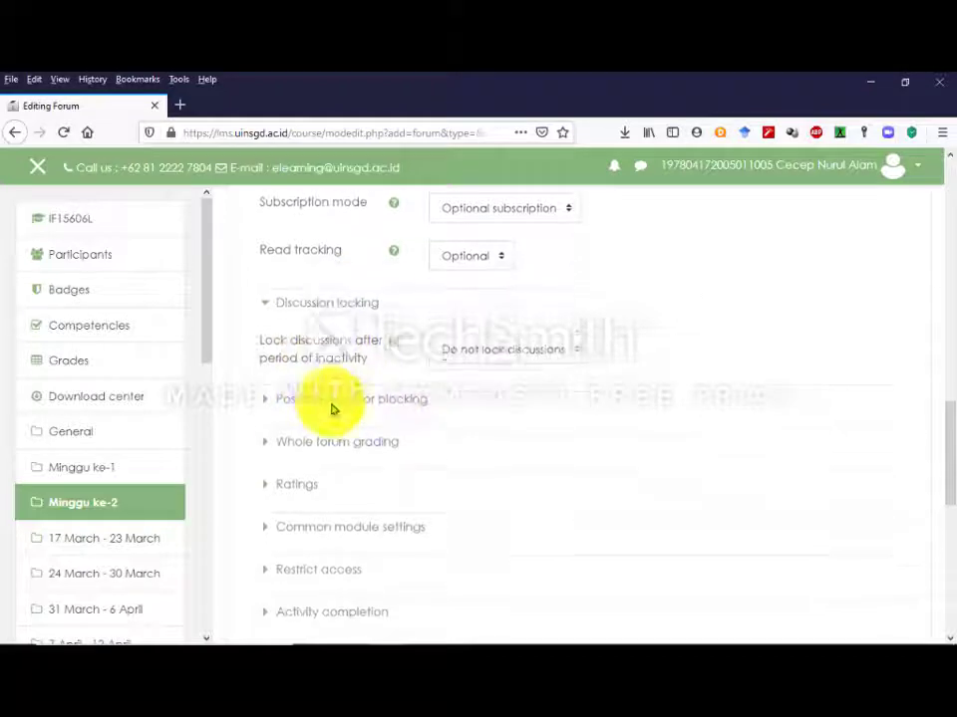
{"action": "left_click", "coordinate": [334, 387]}
{"action": "scroll", "coordinate": [357, 417], "scroll_direction": "down", "scroll_amount": 3}
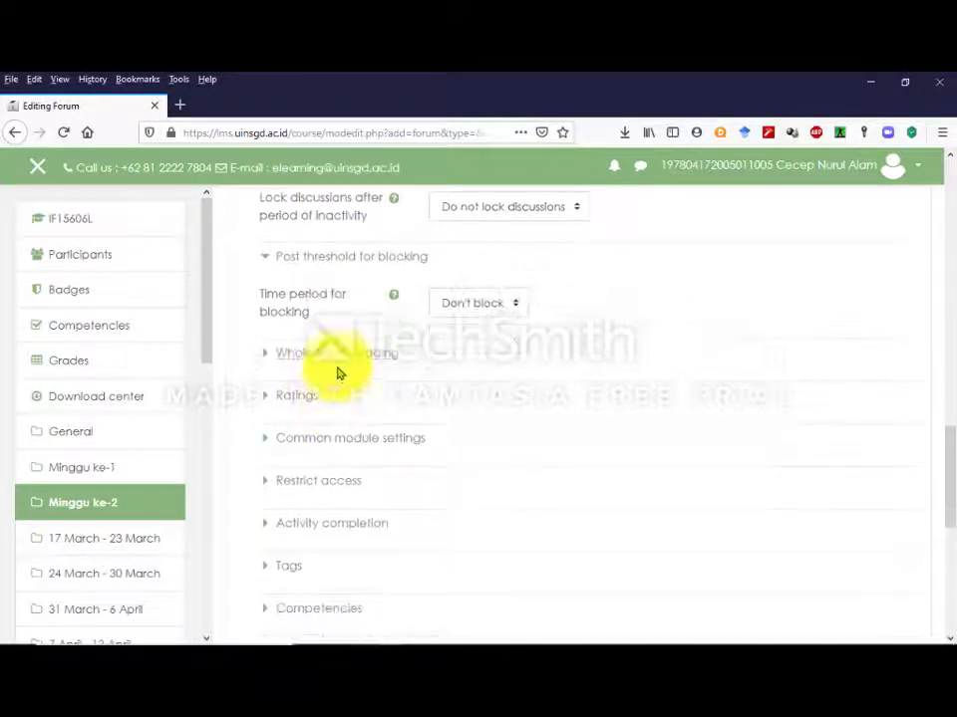
- Set the whole forum grading type to Point, and check the grade category and grading method options
{"action": "left_click", "coordinate": [335, 360]}
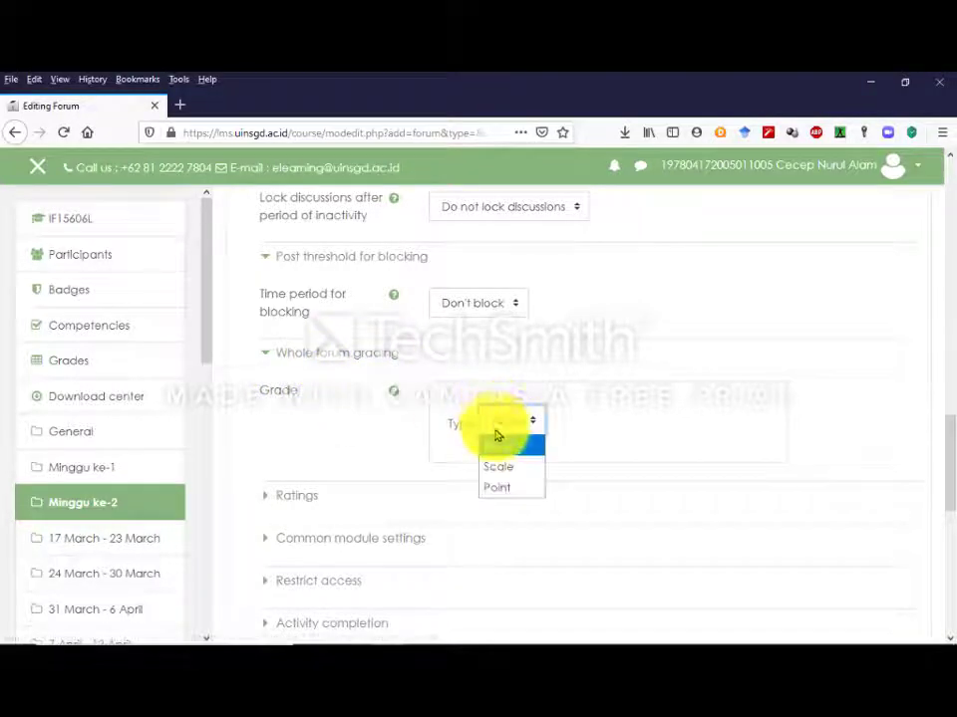
{"action": "left_click", "coordinate": [498, 491]}
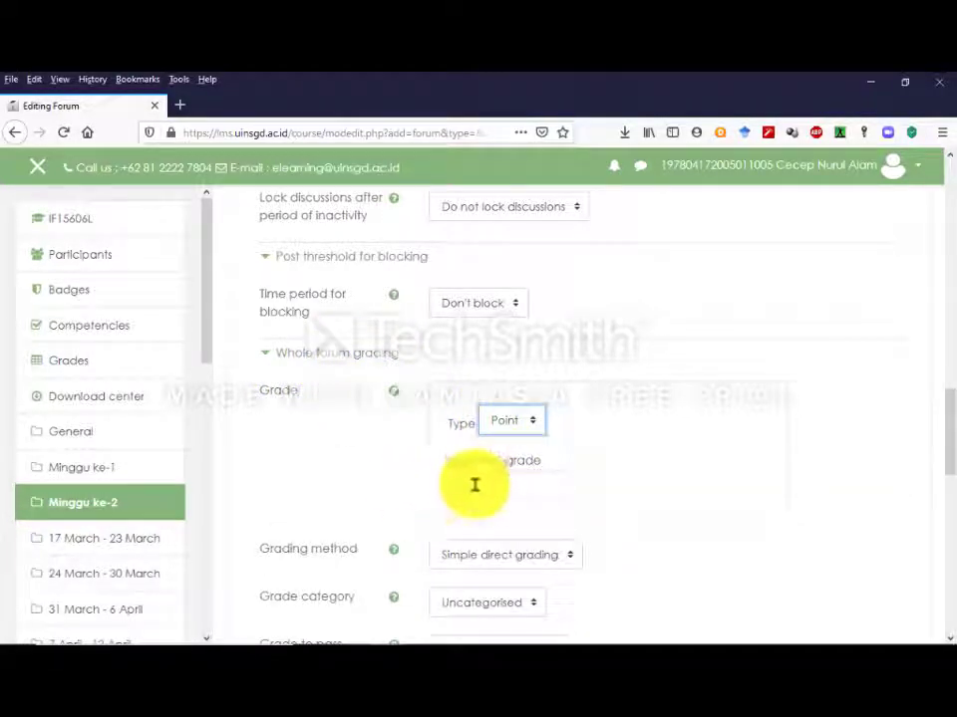
{"action": "scroll", "coordinate": [378, 404], "scroll_direction": "down", "scroll_amount": 3}
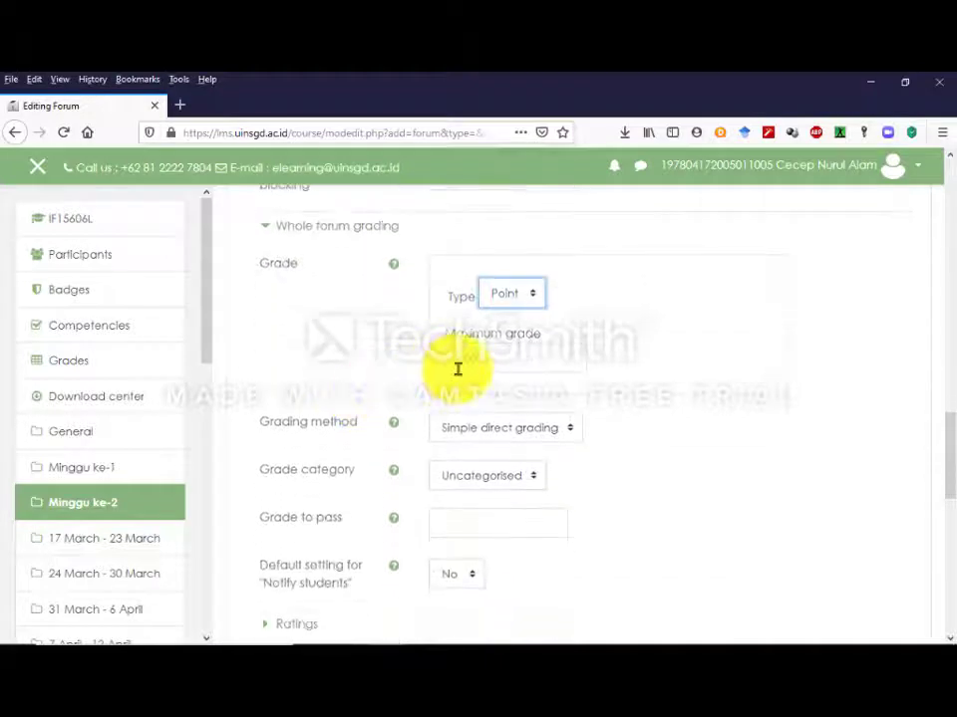
{"action": "scroll", "coordinate": [388, 374], "scroll_direction": "down", "scroll_amount": 1}
{"action": "scroll", "coordinate": [403, 390], "scroll_direction": "down", "scroll_amount": 1}
{"action": "left_click", "coordinate": [471, 418]}
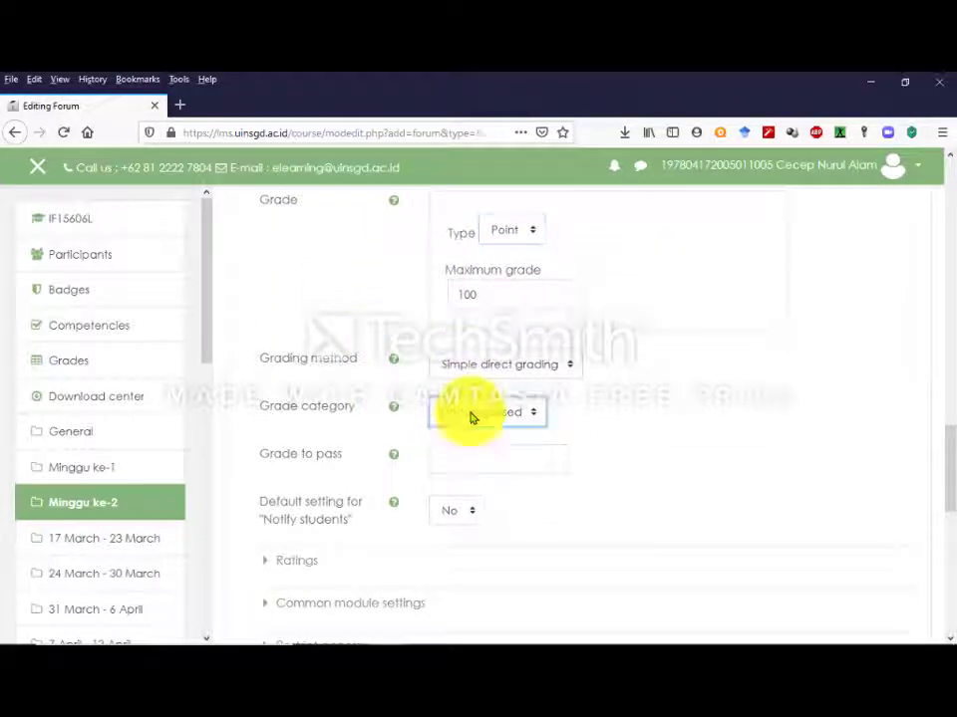
{"action": "left_click", "coordinate": [464, 369]}
{"action": "left_click", "coordinate": [465, 373]}
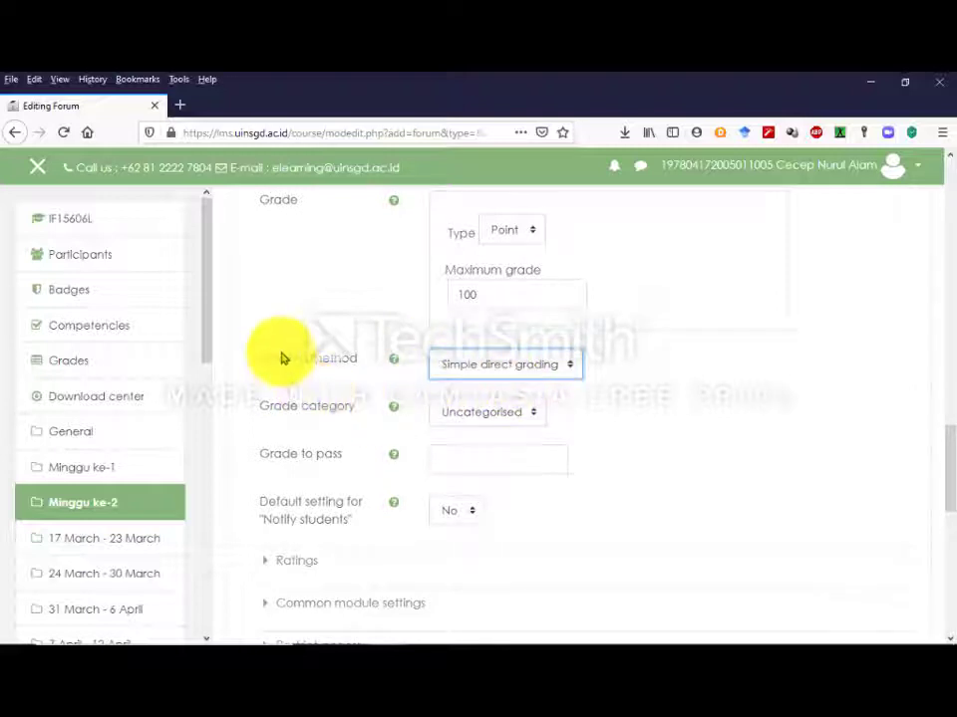
- Add a group access restriction to the forum for group GKLS-IF15606L-E
{"action": "scroll", "coordinate": [289, 363], "scroll_direction": "down", "scroll_amount": 3}
{"action": "scroll", "coordinate": [329, 403], "scroll_direction": "down", "scroll_amount": 3}
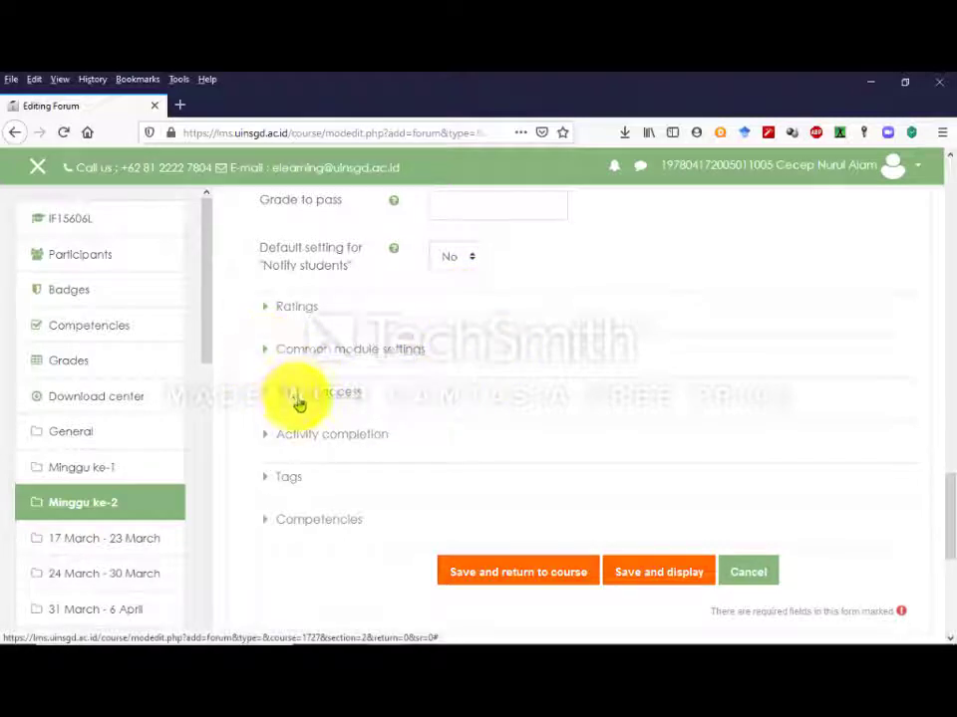
{"action": "left_click", "coordinate": [287, 397]}
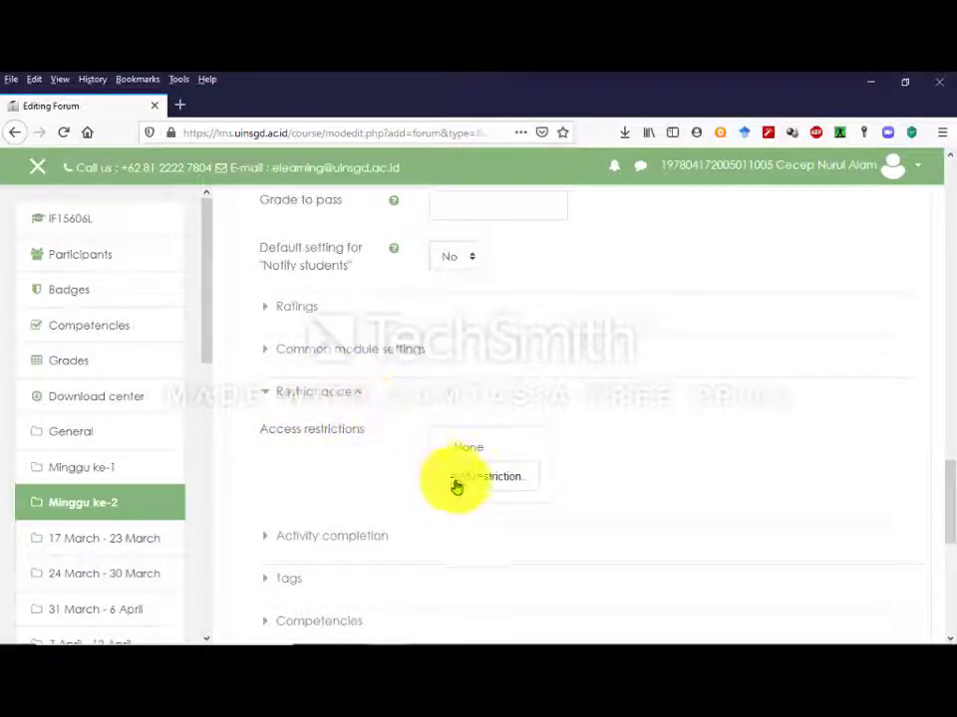
{"action": "left_click", "coordinate": [491, 479]}
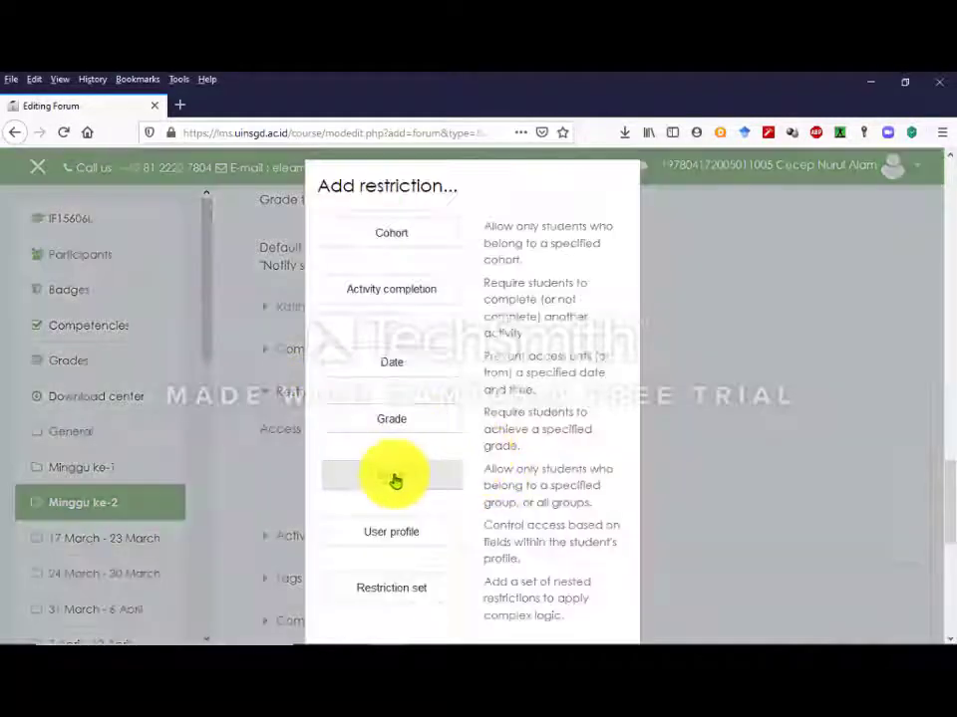
{"action": "left_click", "coordinate": [361, 481]}
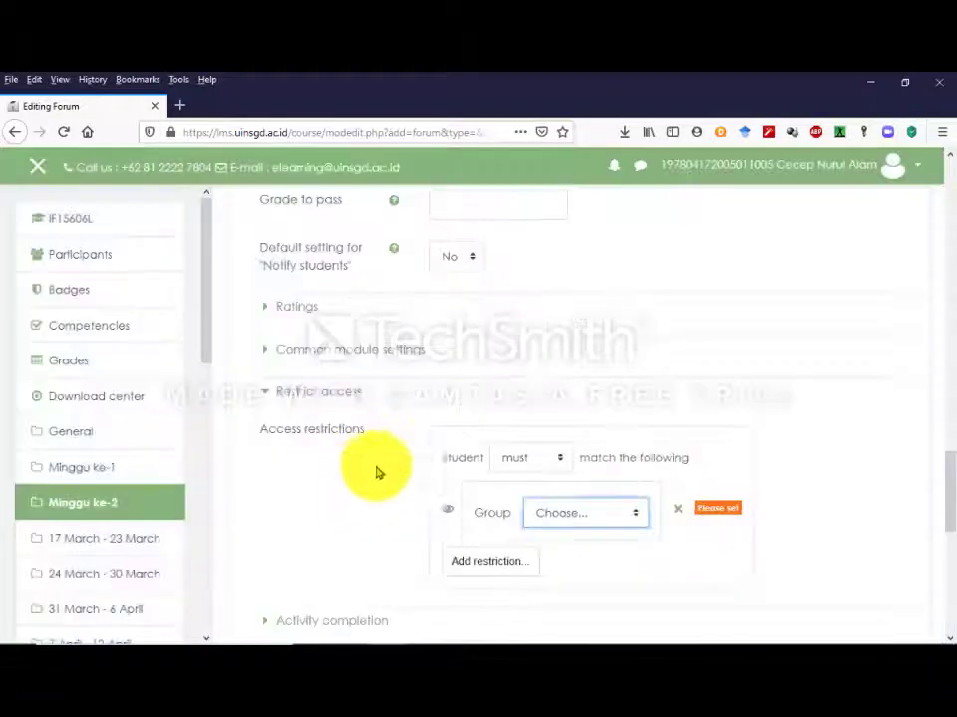
{"action": "scroll", "coordinate": [577, 453], "scroll_direction": "down", "scroll_amount": 2}
{"action": "left_click", "coordinate": [581, 389]}
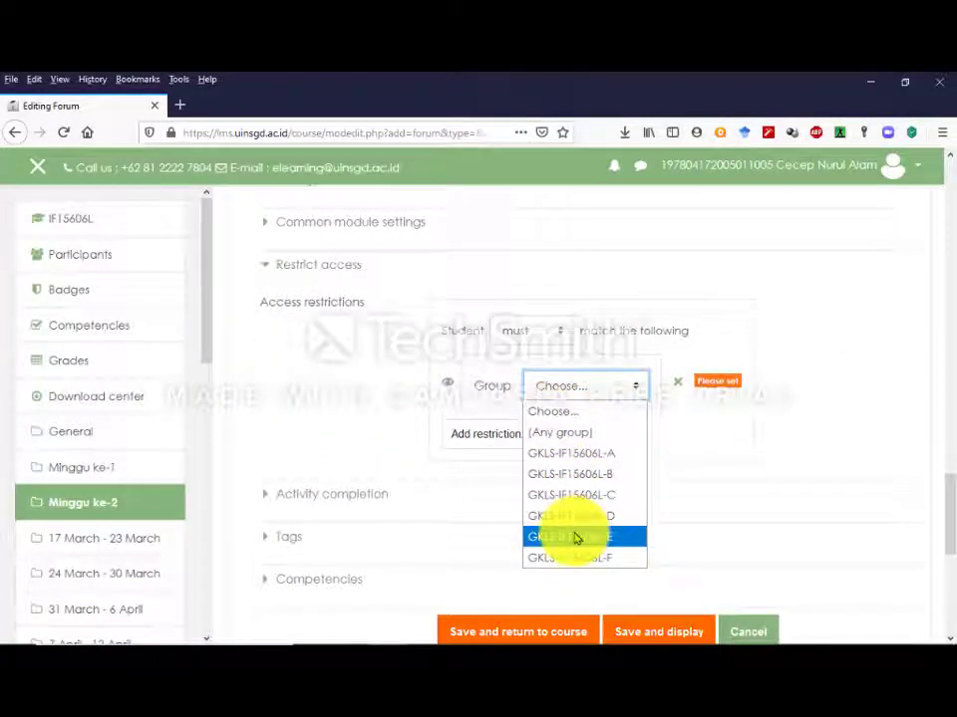
{"action": "left_click", "coordinate": [576, 539]}
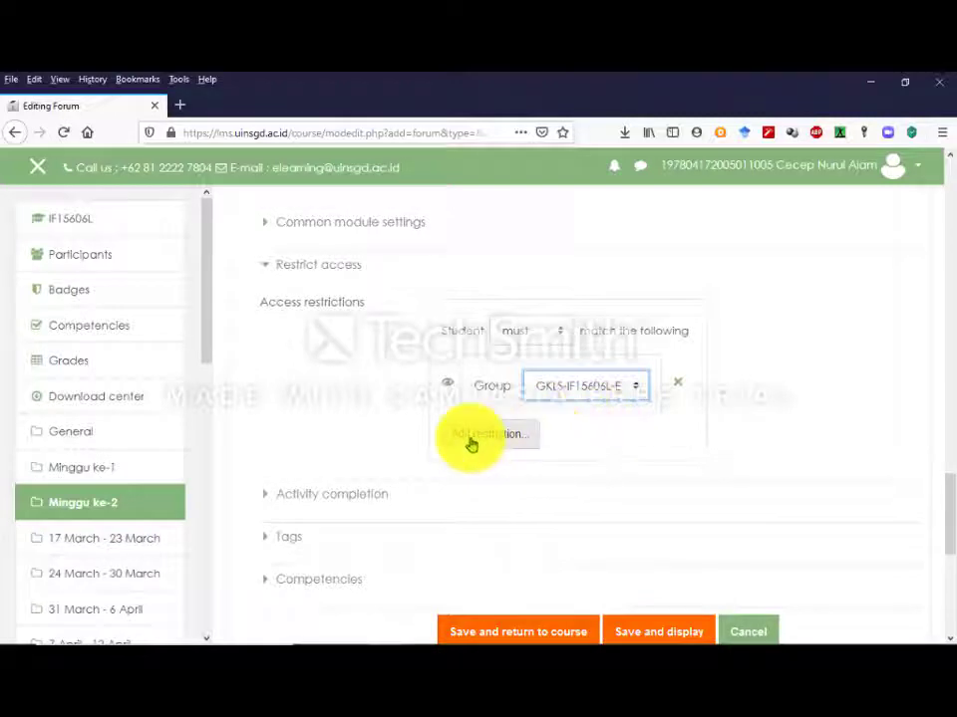
- Add a second group restriction for GKLS-IF15606L-F, and require students to match any of the restrictions
{"action": "left_click", "coordinate": [471, 440]}
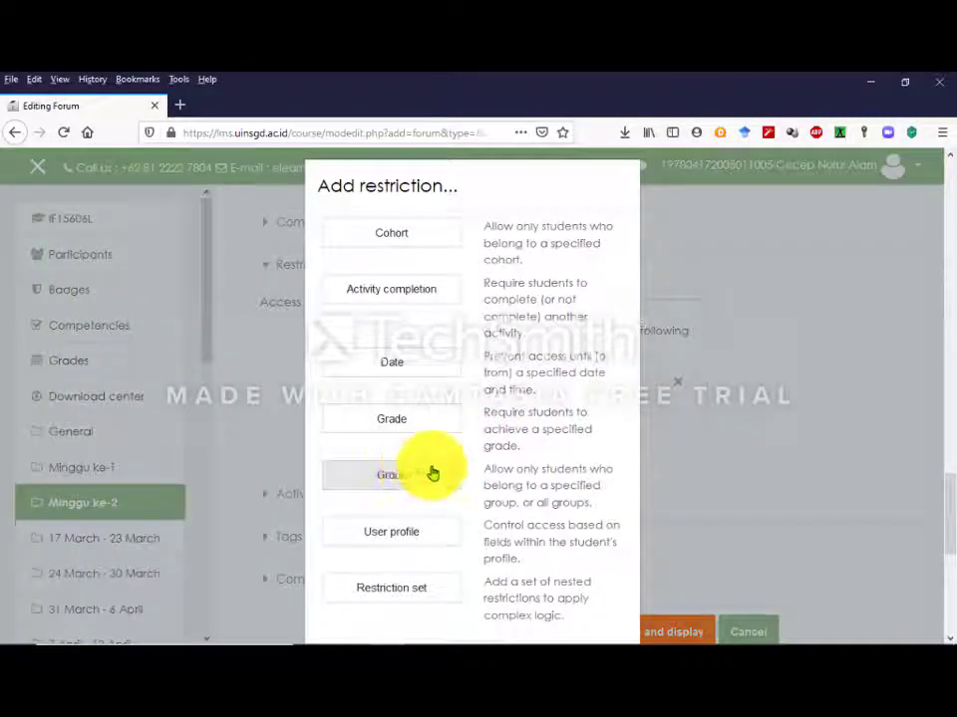
{"action": "left_click", "coordinate": [431, 474]}
{"action": "left_click", "coordinate": [563, 475]}
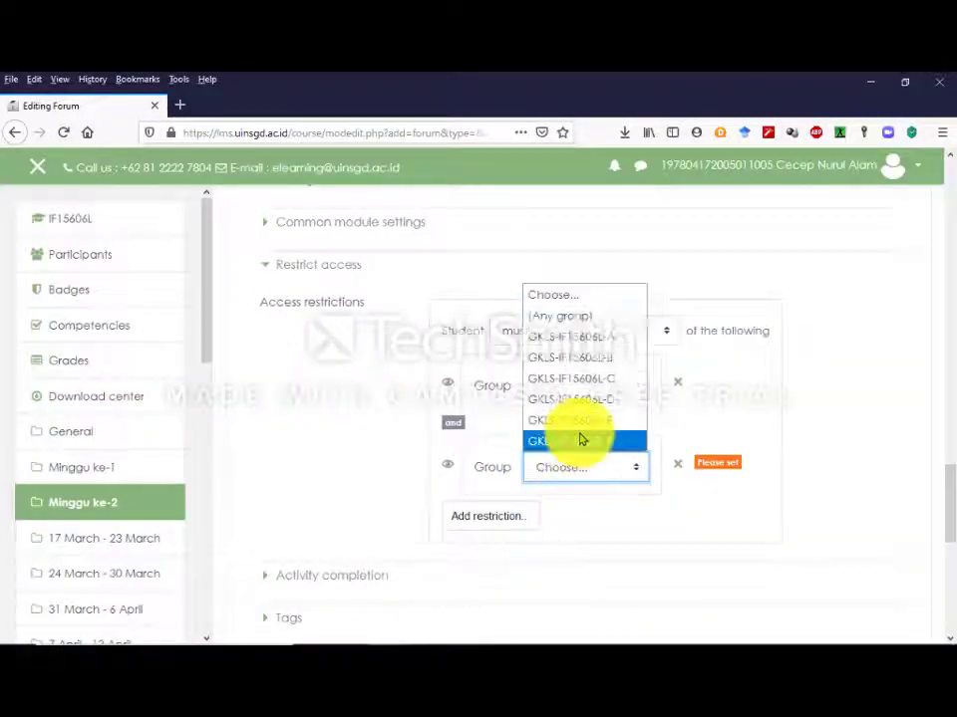
{"action": "left_click", "coordinate": [581, 440]}
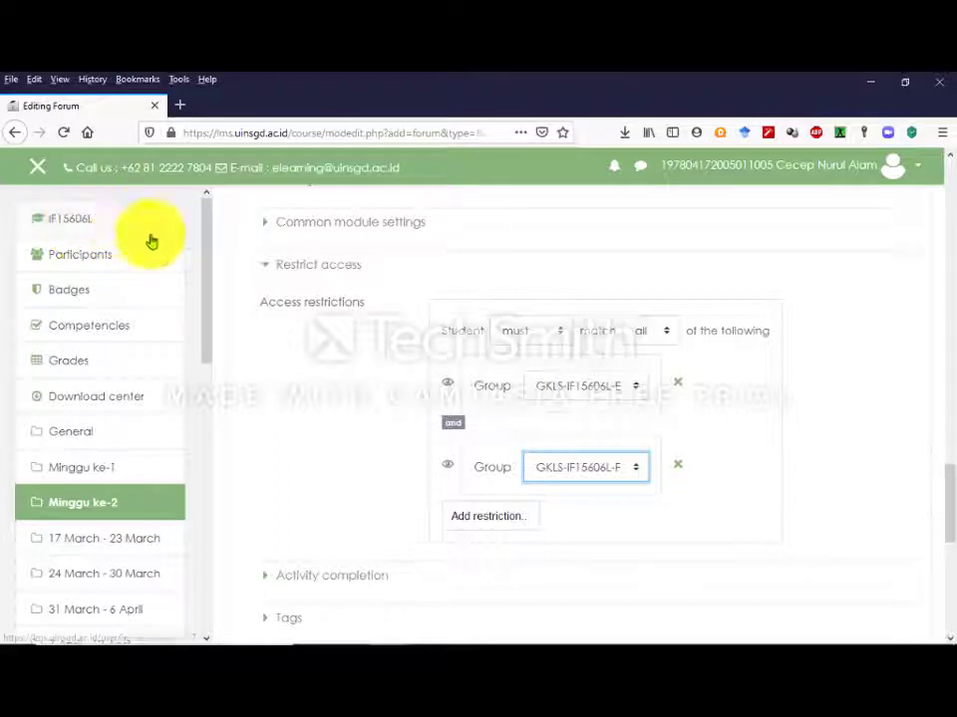
{"action": "left_click", "coordinate": [653, 341]}
{"action": "left_click", "coordinate": [644, 378]}
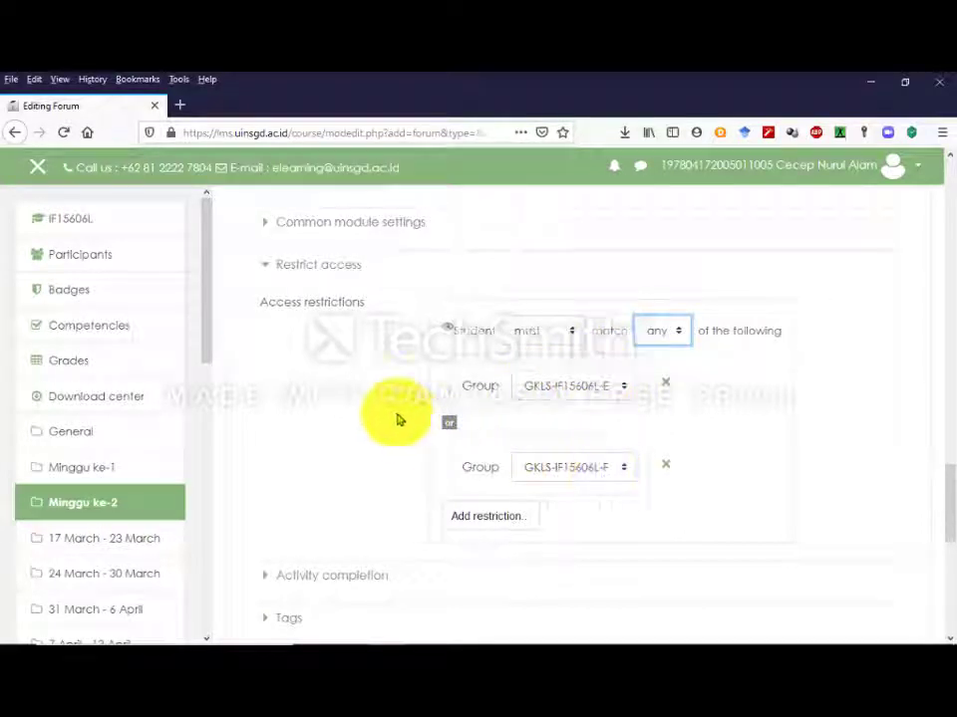
- Check the forum's completion tracking options, and save the forum with a return to the course page
{"action": "scroll", "coordinate": [348, 378], "scroll_direction": "down", "scroll_amount": 4}
{"action": "left_click", "coordinate": [353, 325]}
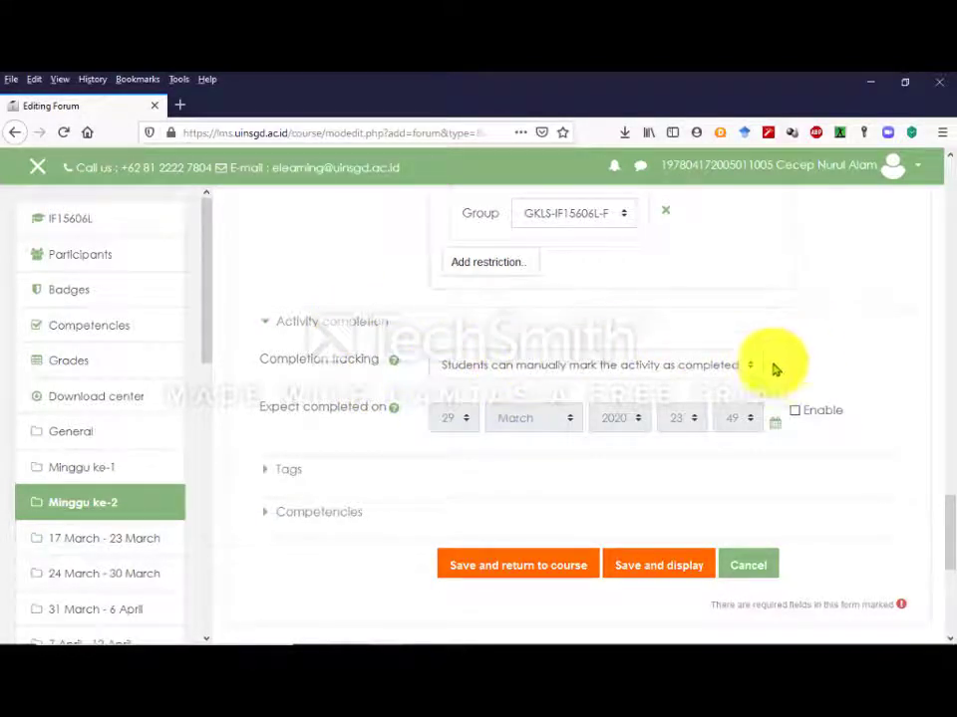
{"action": "left_click", "coordinate": [609, 369]}
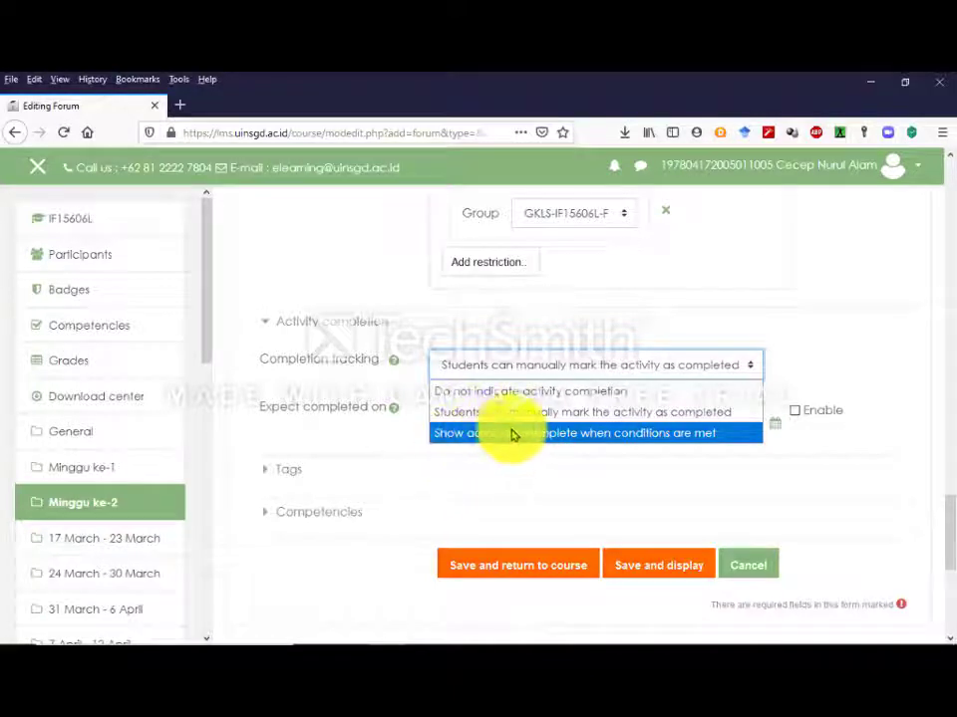
{"action": "left_click", "coordinate": [598, 474]}
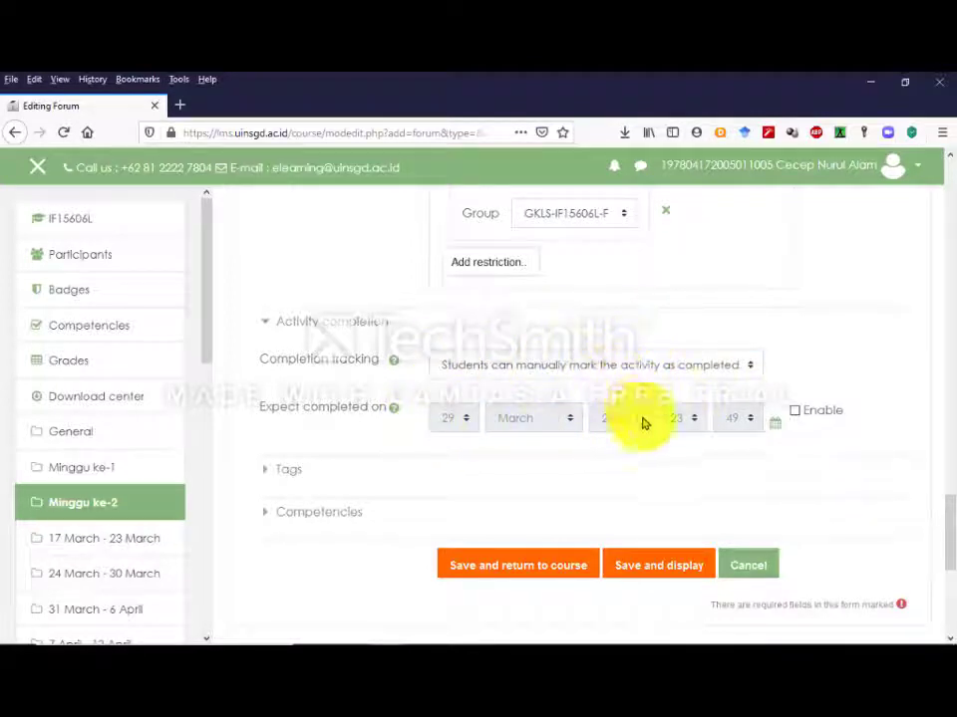
{"action": "scroll", "coordinate": [448, 459], "scroll_direction": "down", "scroll_amount": 3}
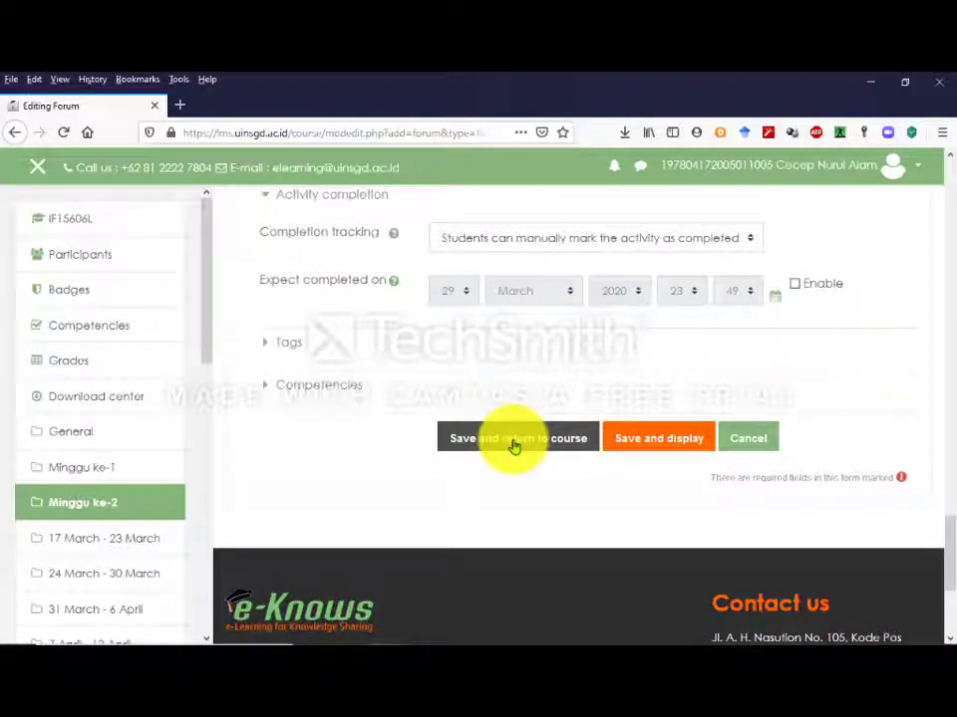
{"action": "left_click", "coordinate": [514, 444]}
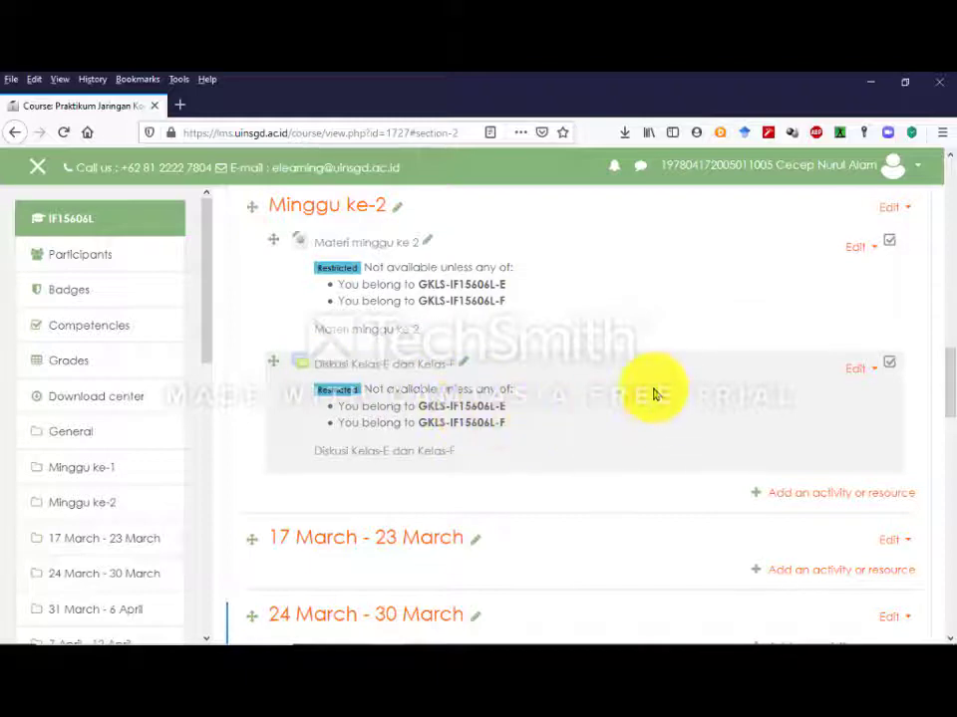
- Switch the course role to Student to view the course page as a student
{"action": "scroll", "coordinate": [655, 394], "scroll_direction": "up", "scroll_amount": 10}
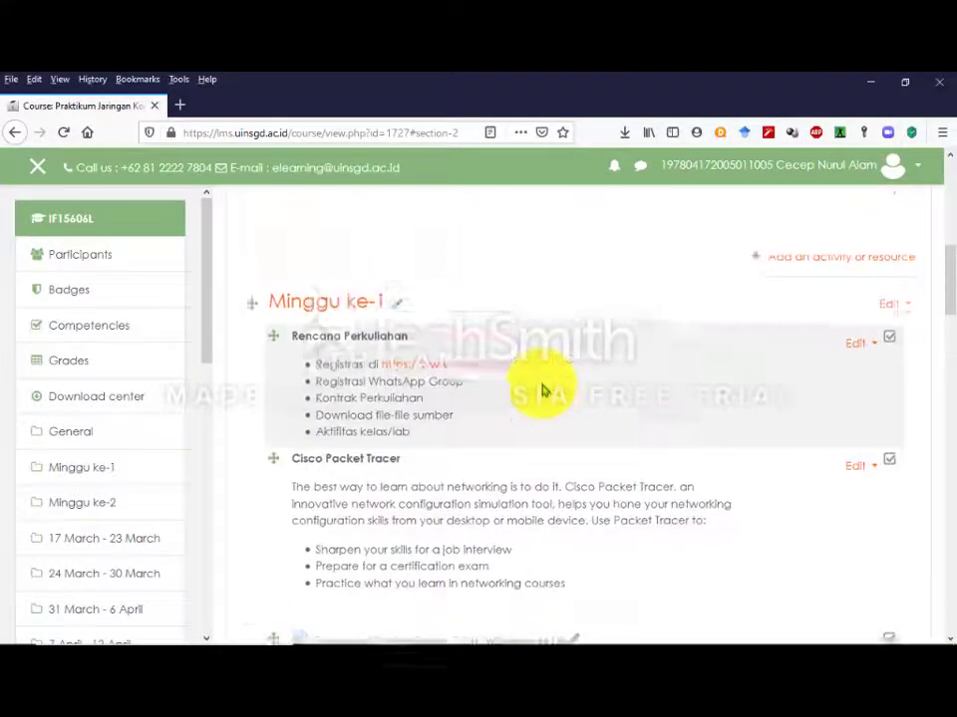
{"action": "scroll", "coordinate": [543, 388], "scroll_direction": "up", "scroll_amount": 10}
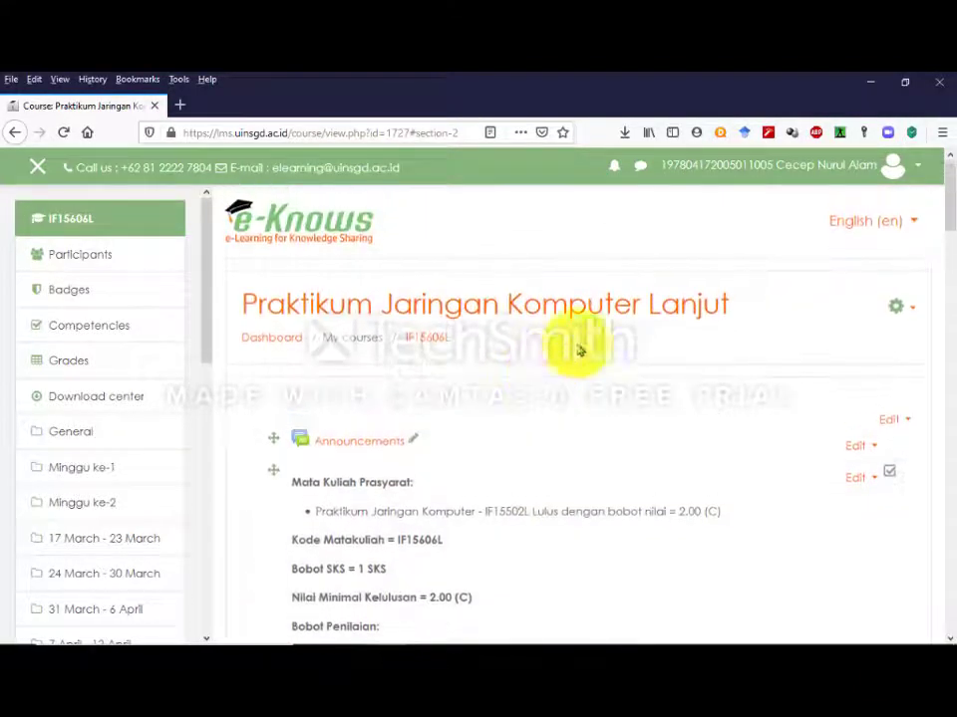
{"action": "left_click", "coordinate": [918, 174]}
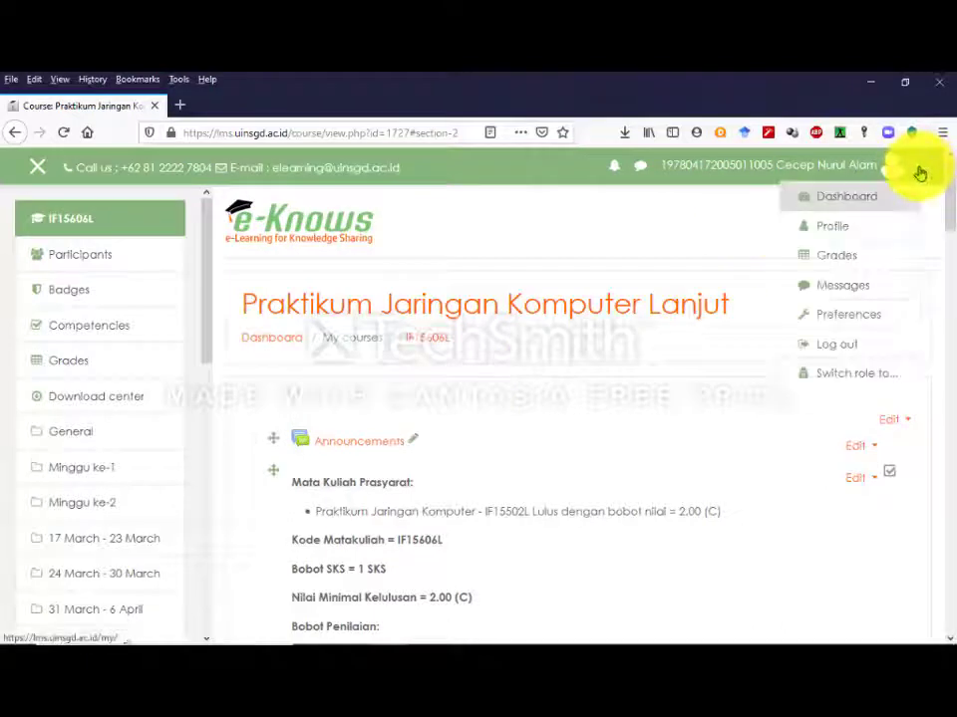
{"action": "left_click", "coordinate": [833, 379]}
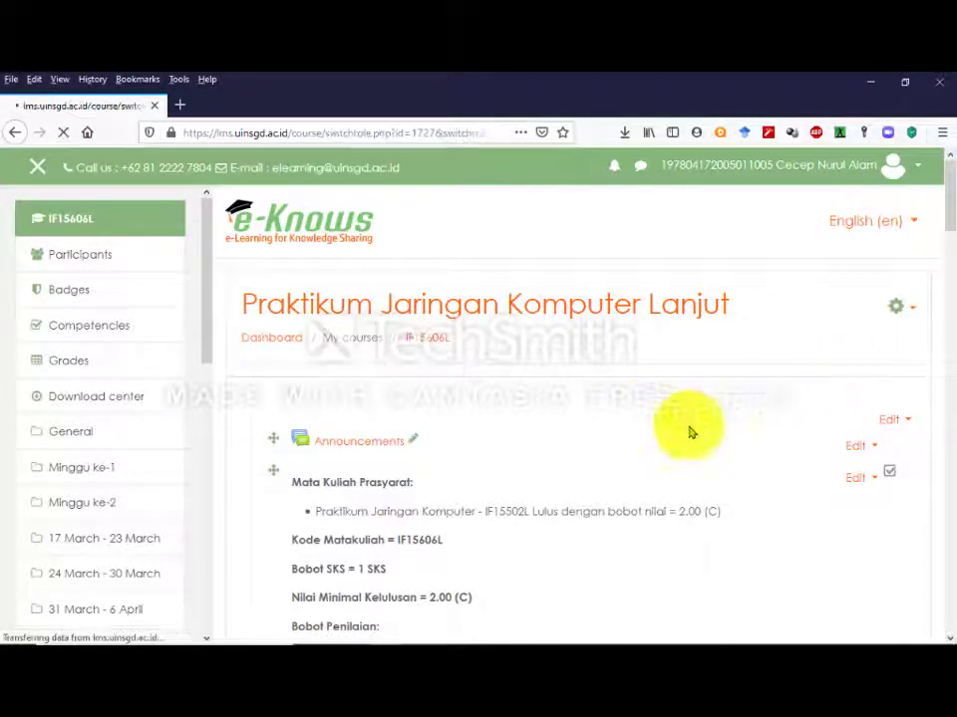
{"action": "scroll", "coordinate": [428, 407], "scroll_direction": "down", "scroll_amount": 3}
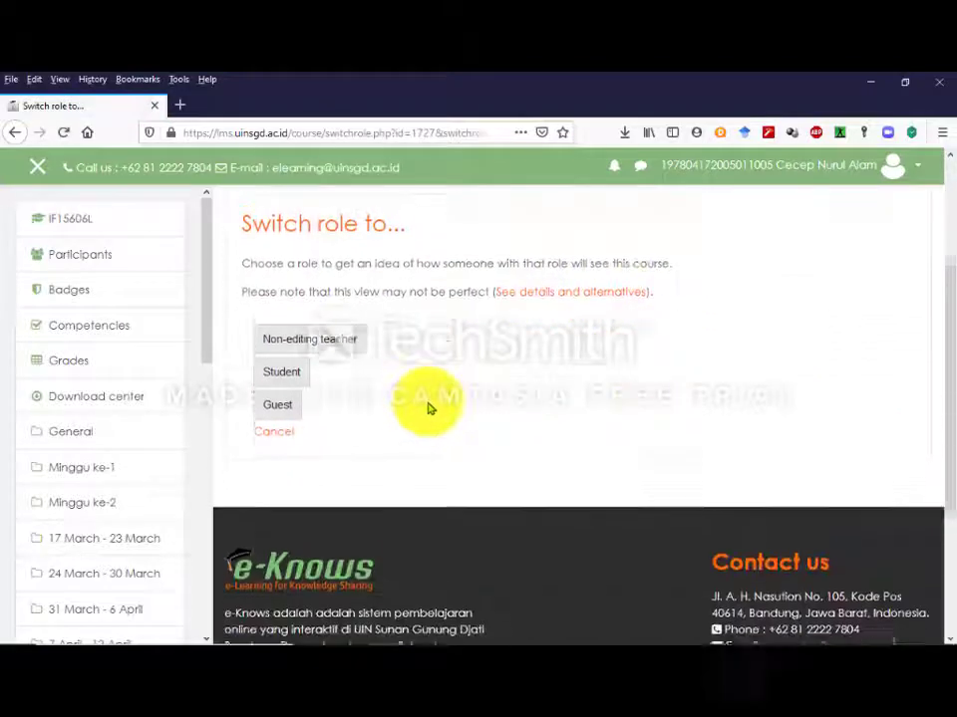
{"action": "left_click", "coordinate": [280, 367]}
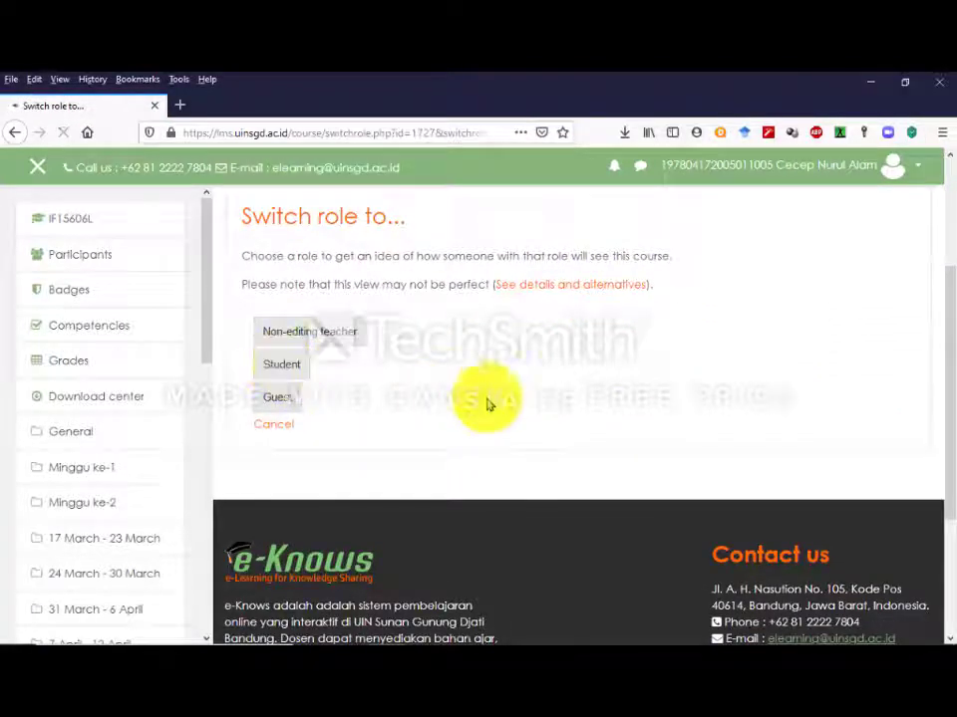
{"action": "scroll", "coordinate": [473, 416], "scroll_direction": "down", "scroll_amount": 6}
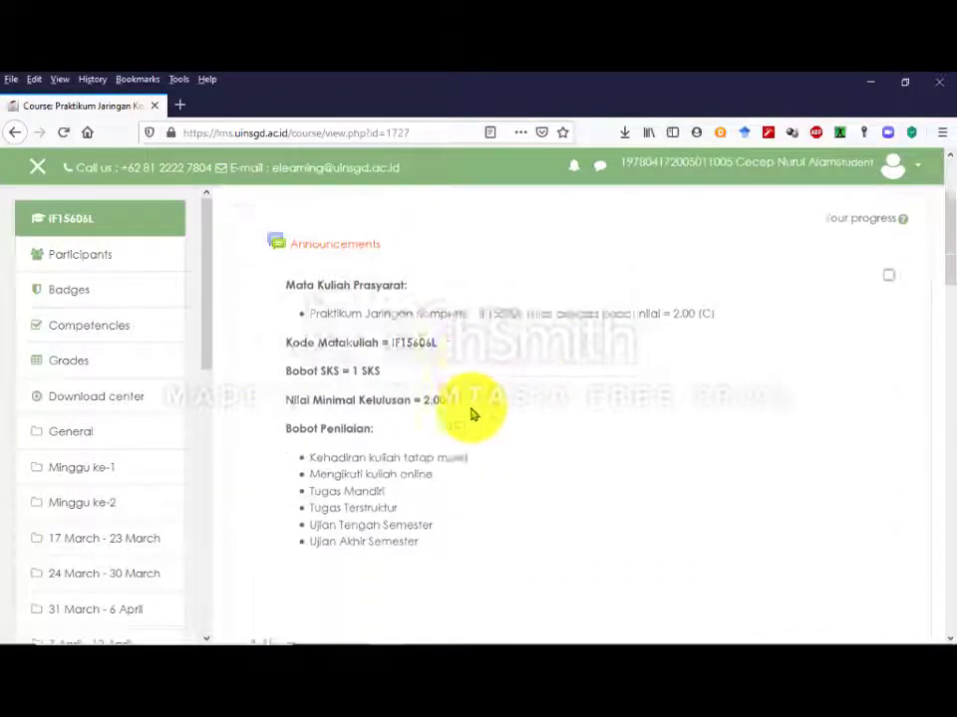
- Review the Minggu ke-2 material and discussion forum on the course page in the student view
{"action": "scroll", "coordinate": [464, 397], "scroll_direction": "down", "scroll_amount": 5}
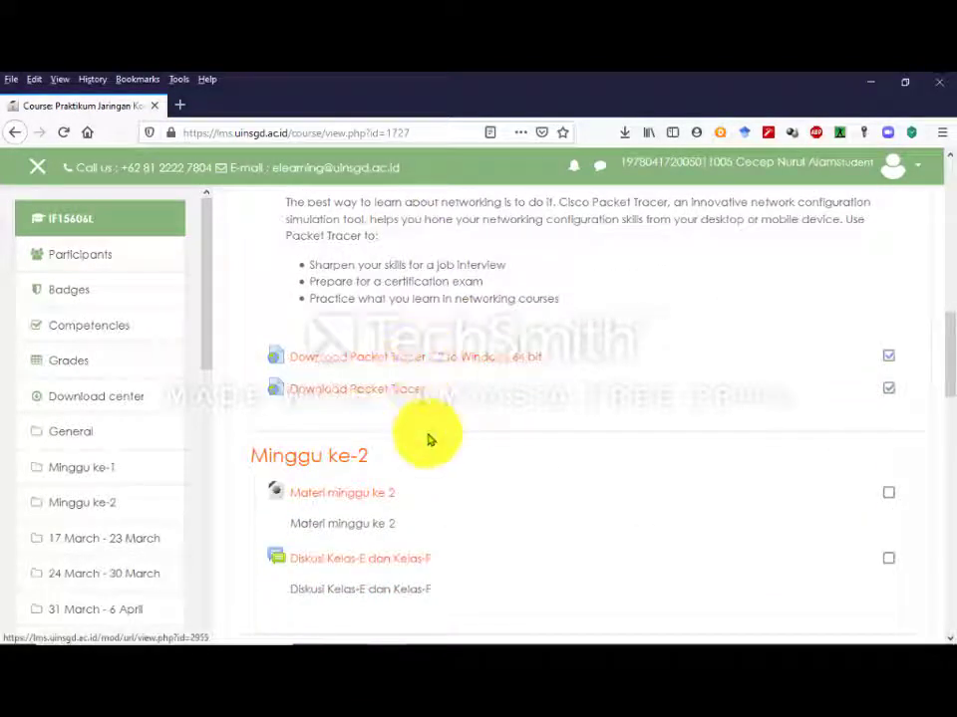
{"action": "scroll", "coordinate": [428, 439], "scroll_direction": "down", "scroll_amount": 2}
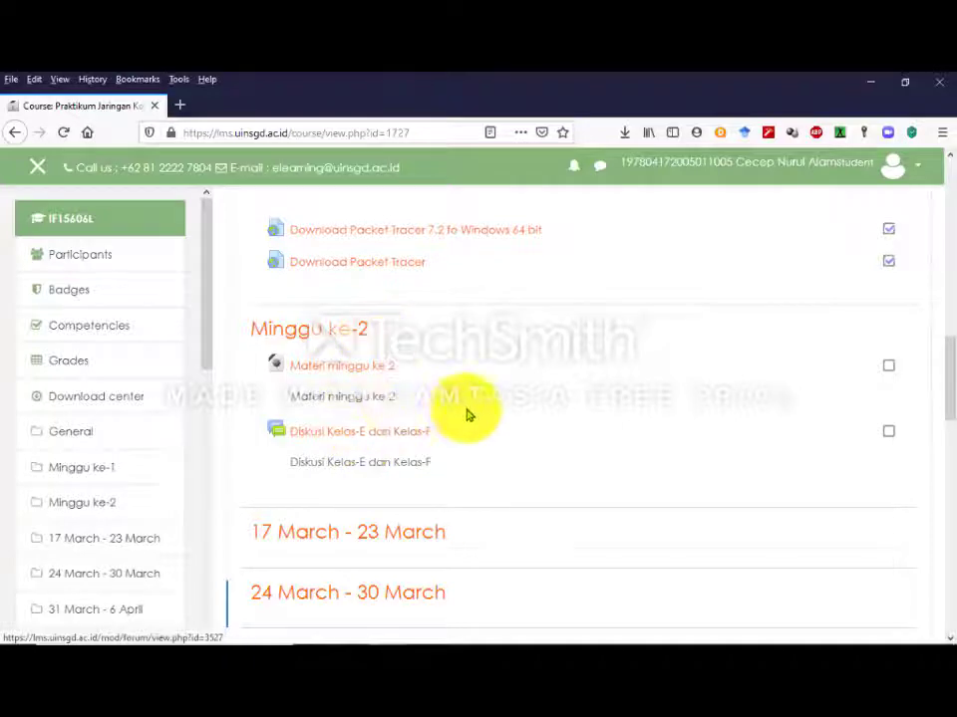
{"action": "scroll", "coordinate": [488, 419], "scroll_direction": "down", "scroll_amount": 4}
{"action": "scroll", "coordinate": [531, 418], "scroll_direction": "up", "scroll_amount": 12}
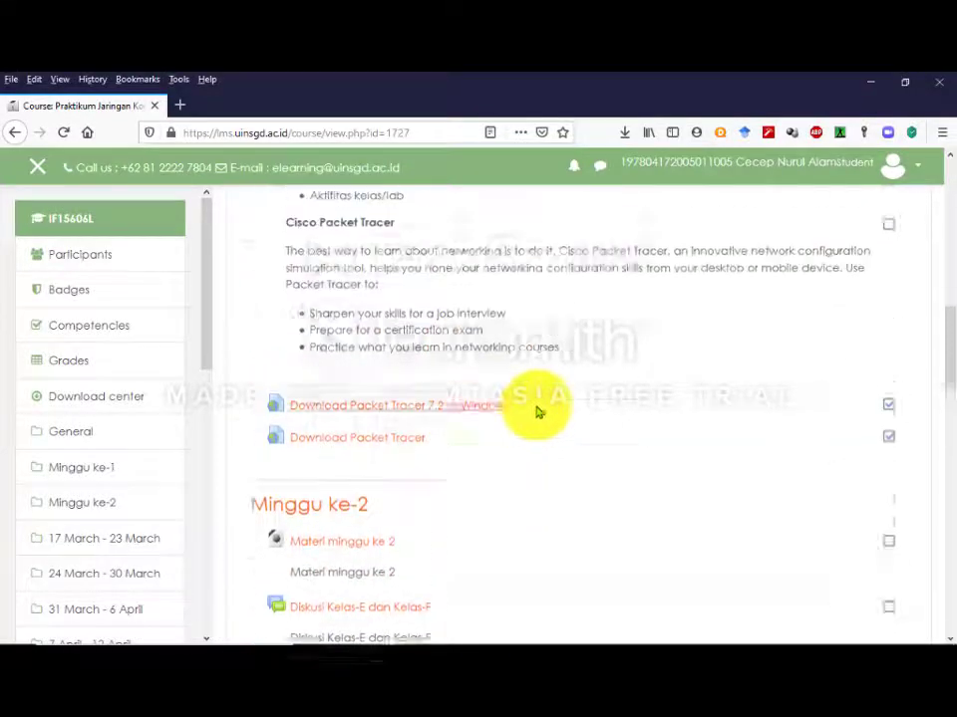
{"action": "scroll", "coordinate": [543, 406], "scroll_direction": "up", "scroll_amount": 6}
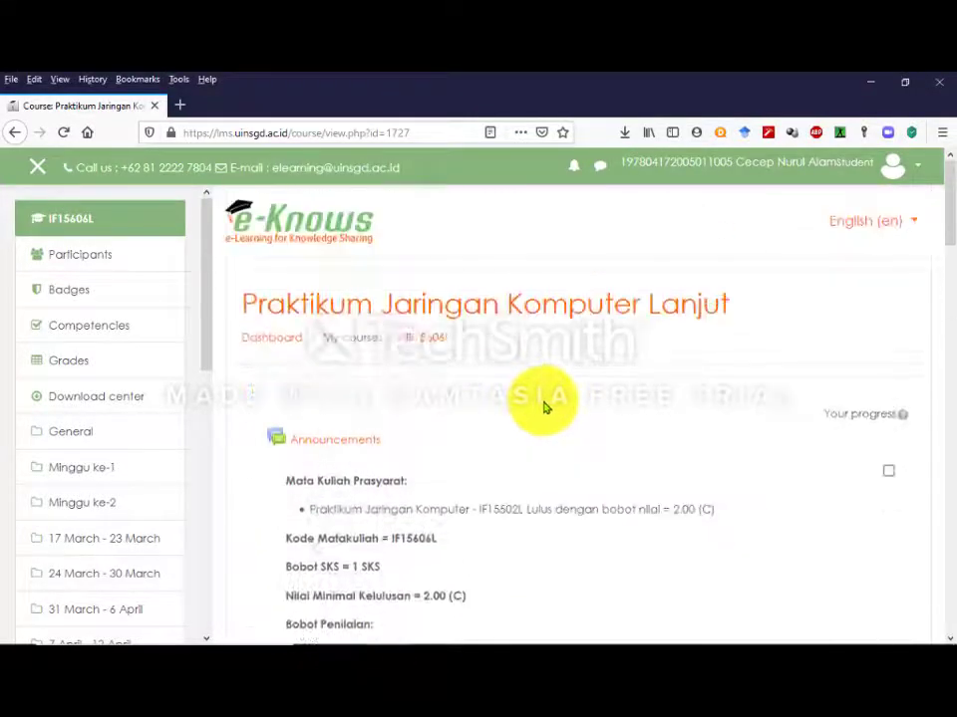
- Return to the normal role, and check the group restrictions shown on the Minggu ke-2 material and forum
{"action": "left_click", "coordinate": [920, 169]}
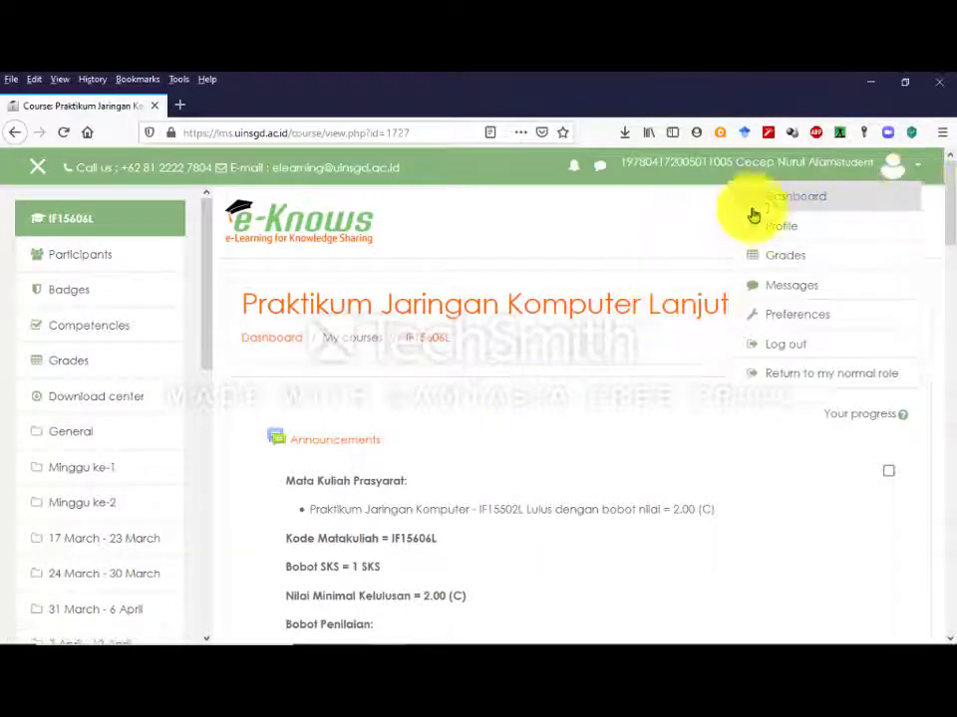
{"action": "left_click", "coordinate": [810, 387]}
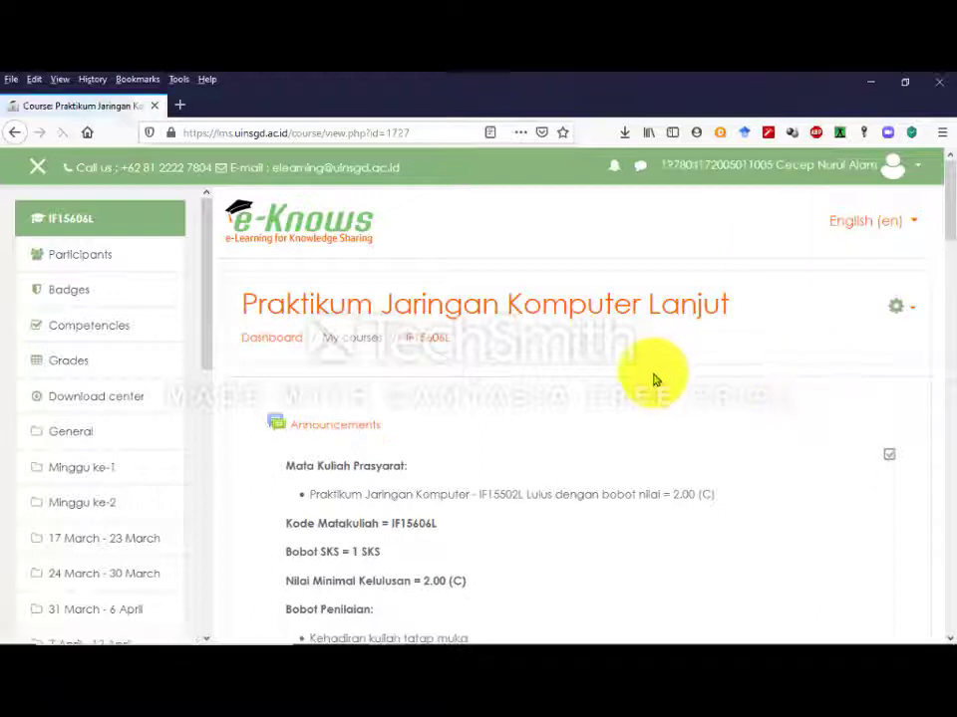
{"action": "scroll", "coordinate": [653, 378], "scroll_direction": "down", "scroll_amount": 3}
{"action": "scroll", "coordinate": [655, 367], "scroll_direction": "up", "scroll_amount": 2}
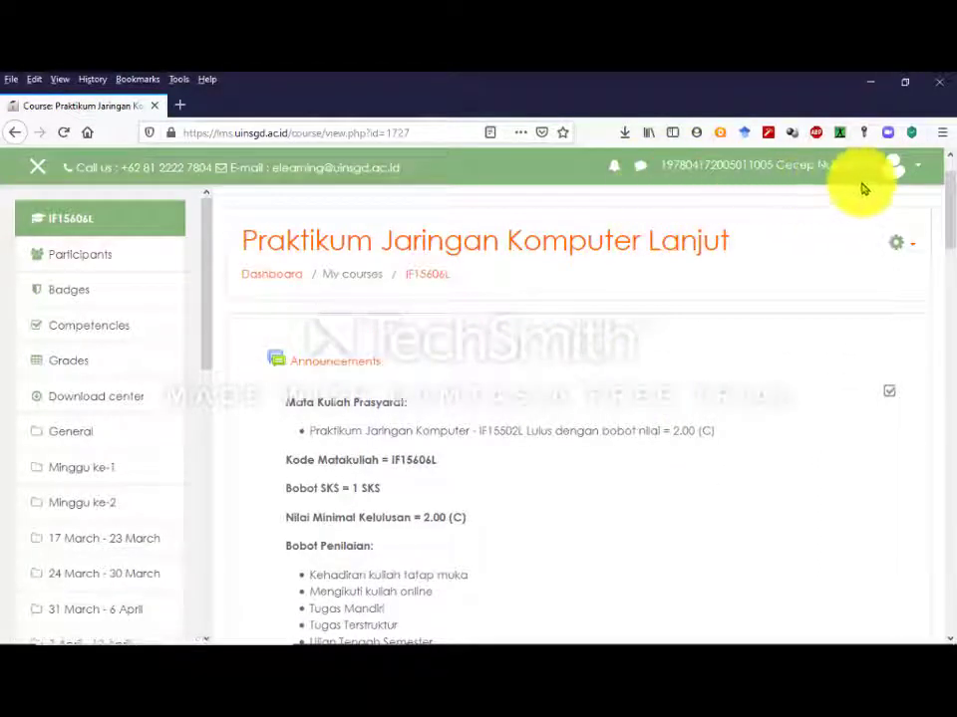
{"action": "scroll", "coordinate": [544, 320], "scroll_direction": "down", "scroll_amount": 6}
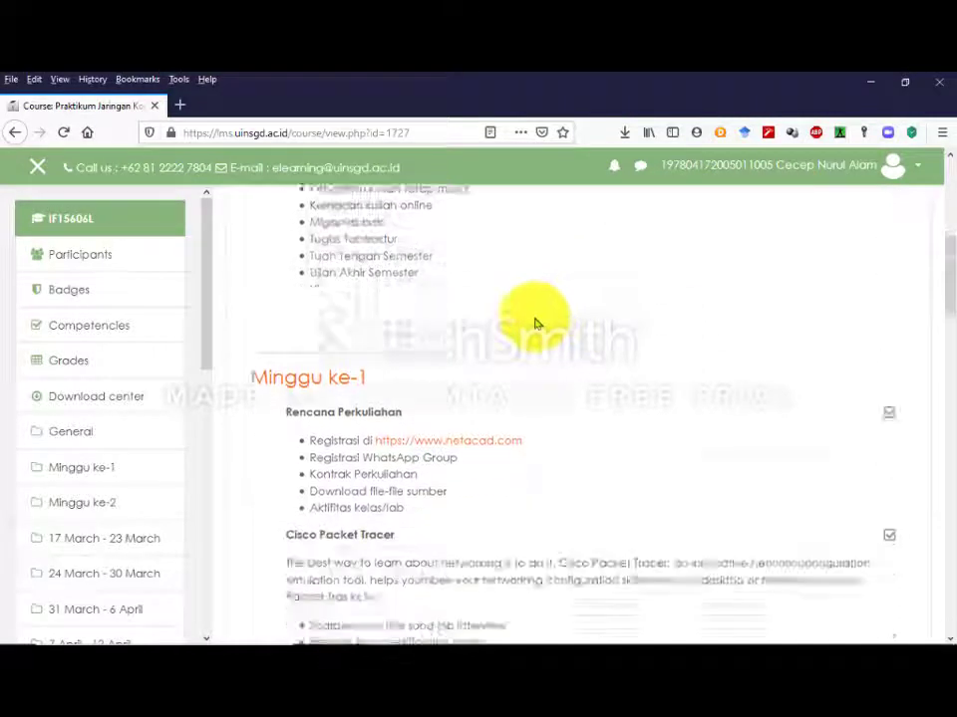
{"action": "scroll", "coordinate": [535, 324], "scroll_direction": "down", "scroll_amount": 8}
{"action": "scroll", "coordinate": [520, 324], "scroll_direction": "down", "scroll_amount": 4}
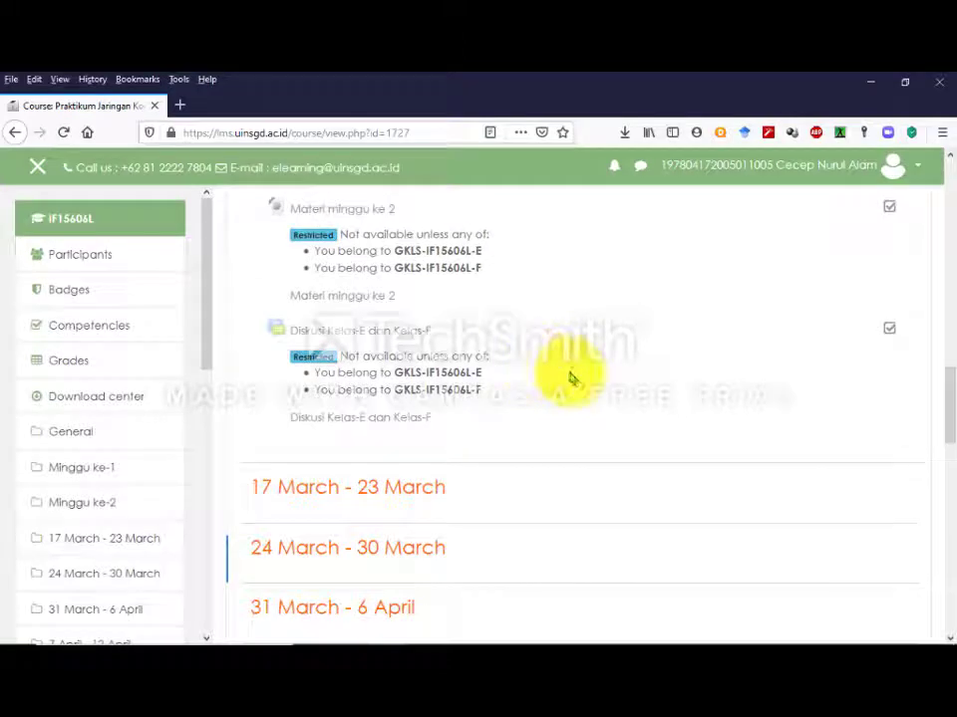
{"action": "scroll", "coordinate": [572, 379], "scroll_direction": "up", "scroll_amount": 1}
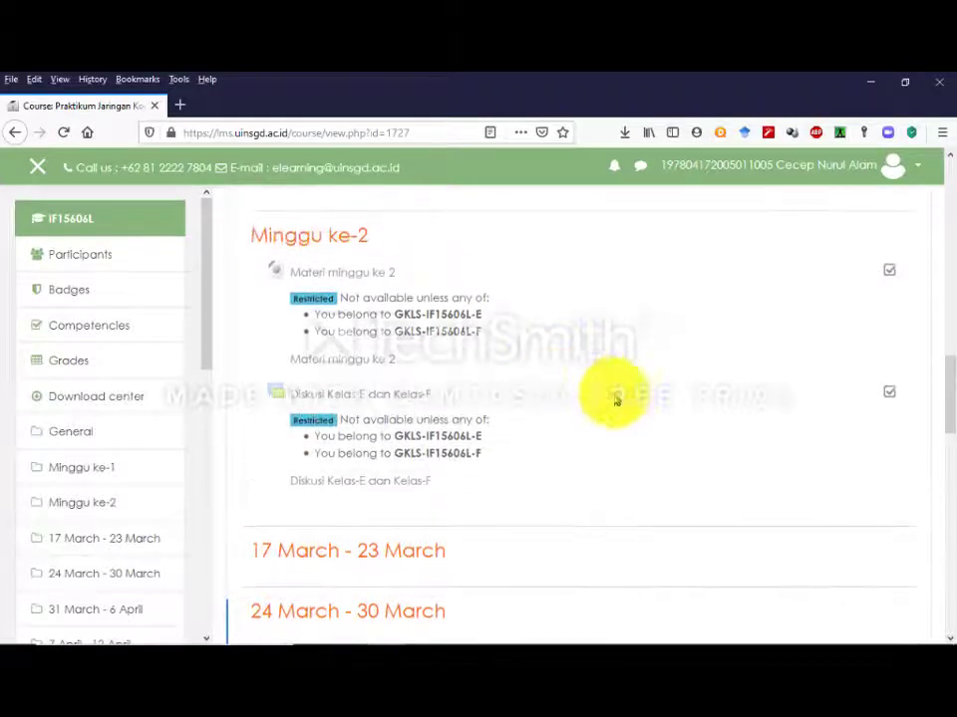
{"action": "scroll", "coordinate": [788, 350], "scroll_direction": "up", "scroll_amount": 10}
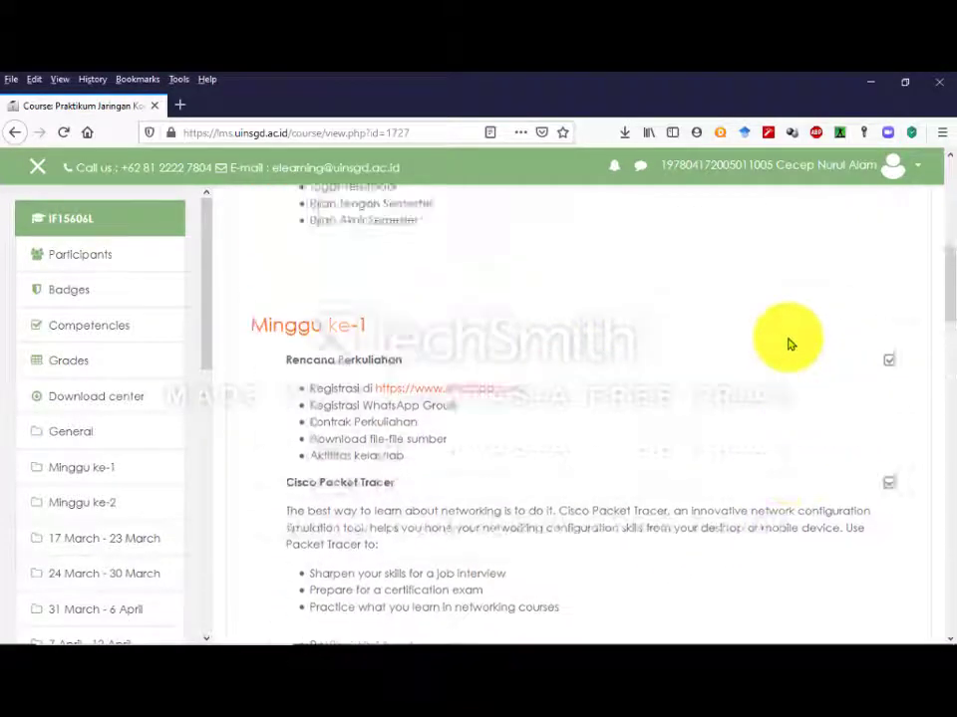
{"action": "scroll", "coordinate": [789, 344], "scroll_direction": "up", "scroll_amount": 8}
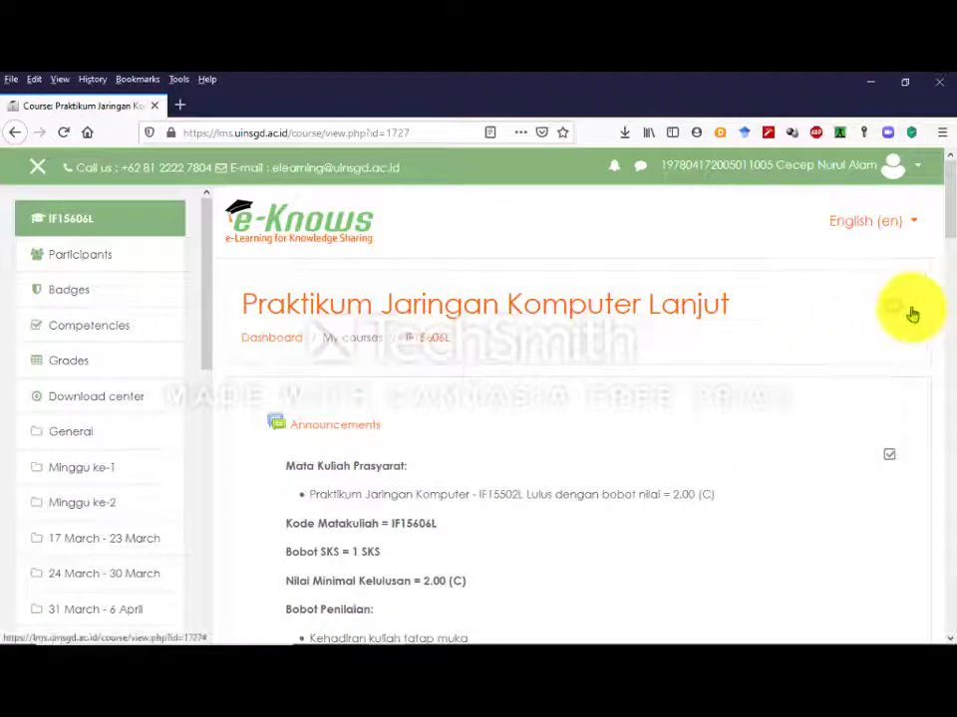
- With course editing turned on, duplicate the Diskusi Kelas-E dan Kelas-F forum and move the copy to the 17 March - 23 March section
{"action": "left_click", "coordinate": [909, 311]}
{"action": "left_click", "coordinate": [817, 355]}
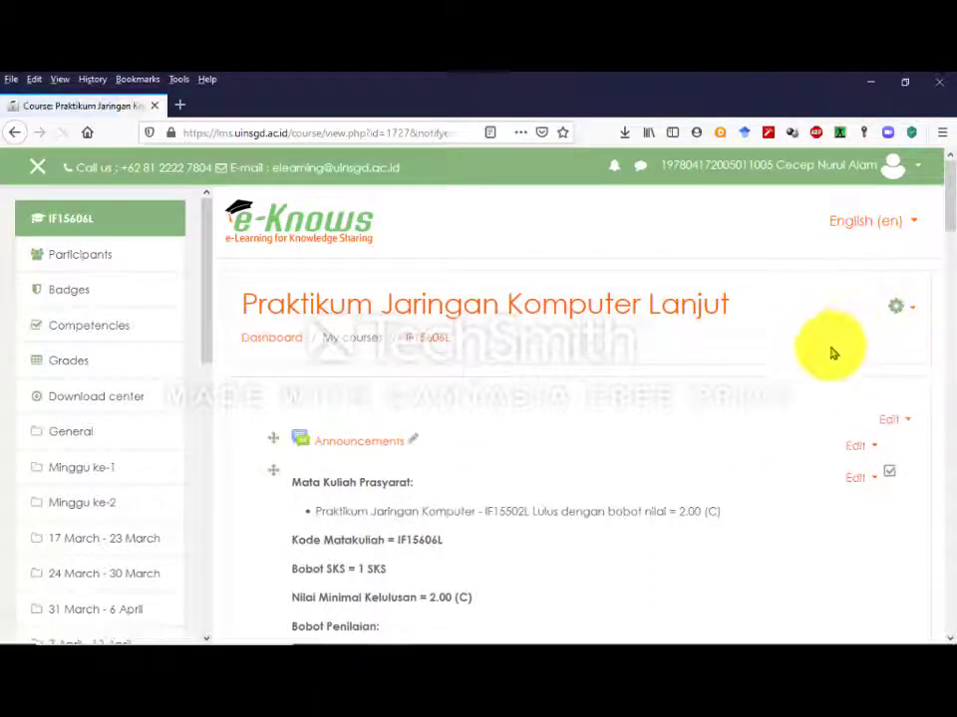
{"action": "scroll", "coordinate": [534, 444], "scroll_direction": "down", "scroll_amount": 7}
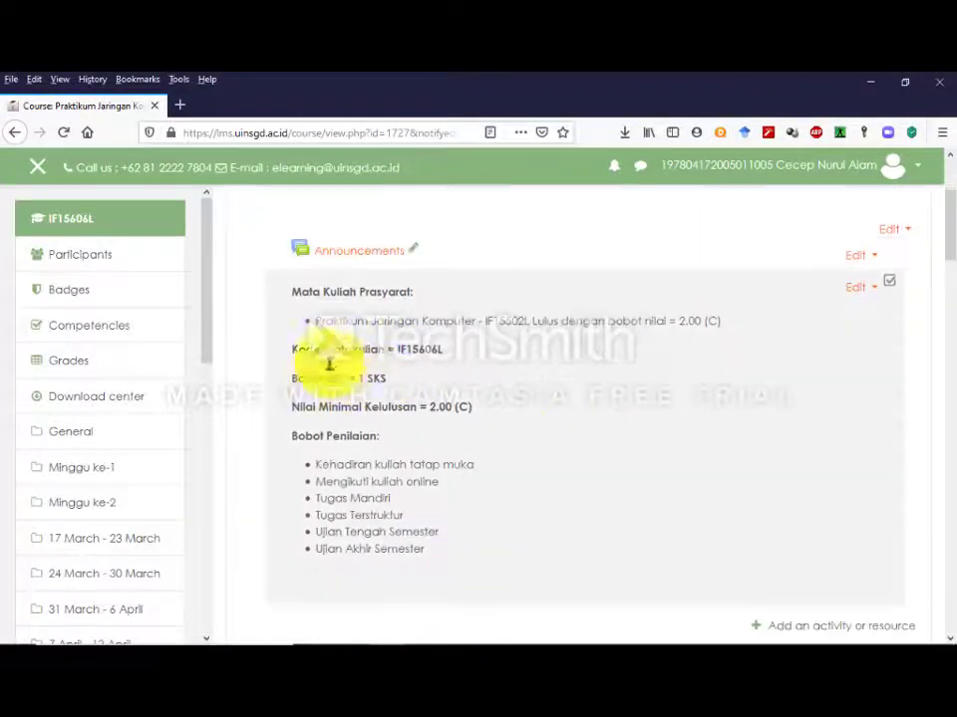
{"action": "scroll", "coordinate": [555, 412], "scroll_direction": "down", "scroll_amount": 6}
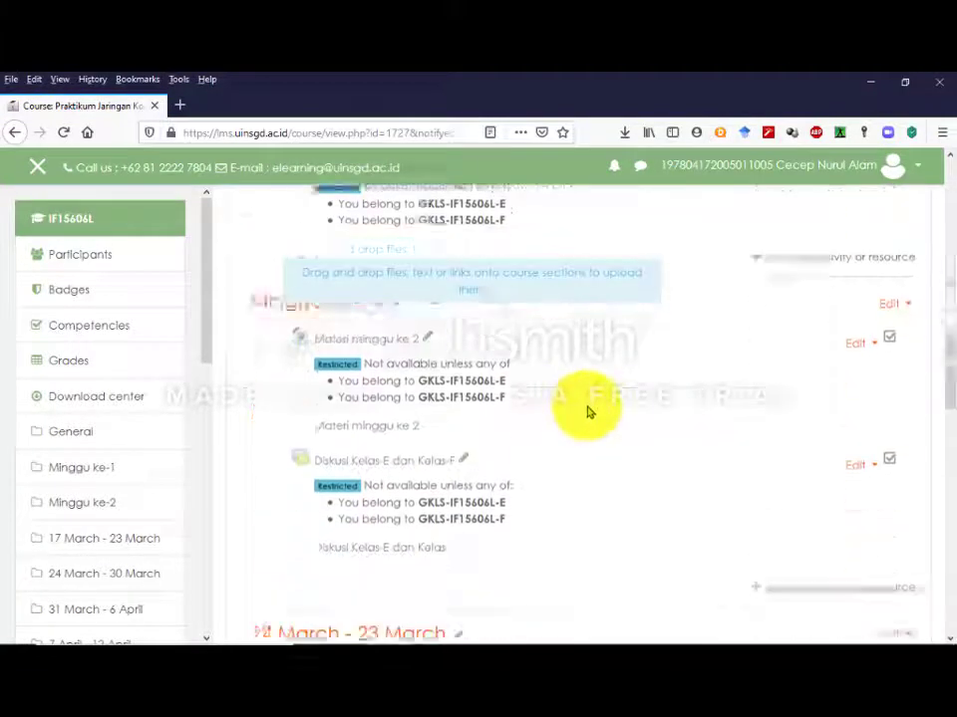
{"action": "left_click_drag", "start_coordinate": [870, 393], "coordinate": [598, 402]}
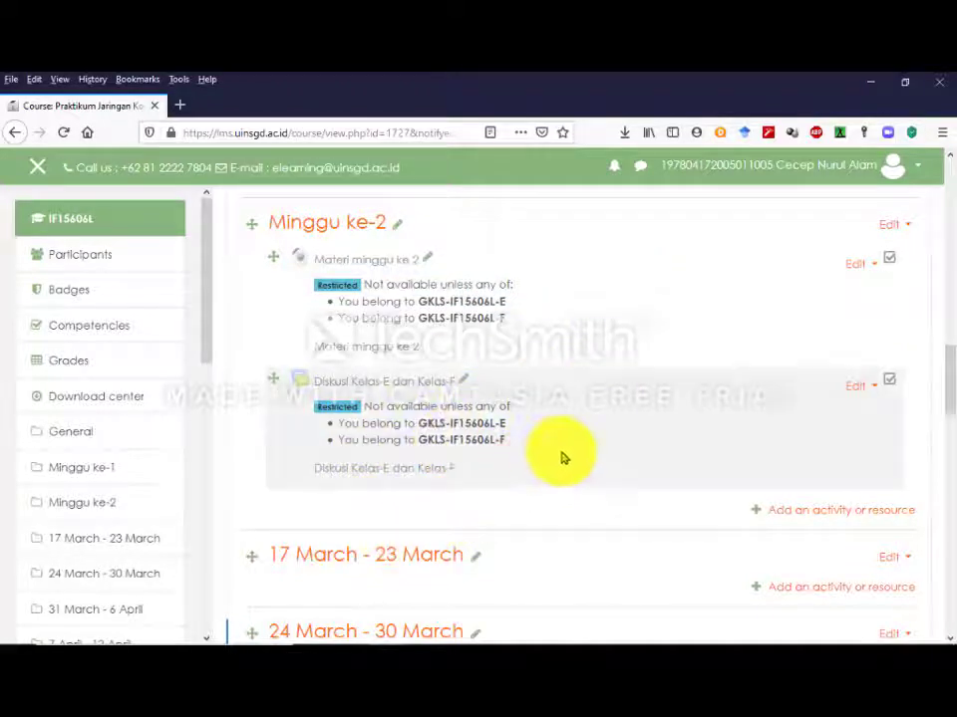
{"action": "left_click", "coordinate": [876, 389]}
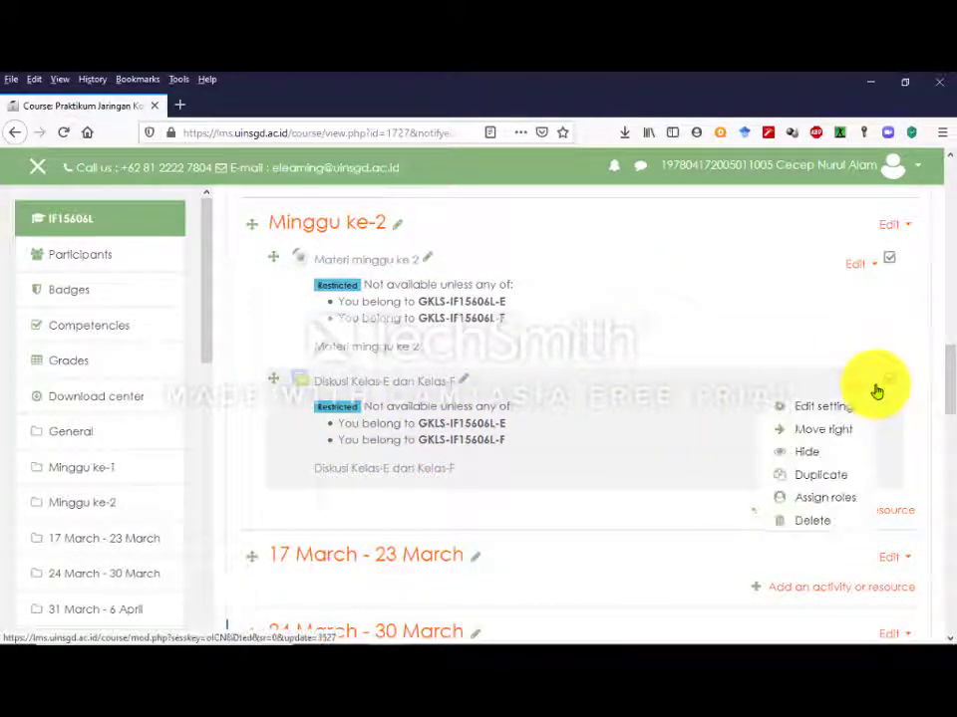
{"action": "left_click", "coordinate": [803, 483]}
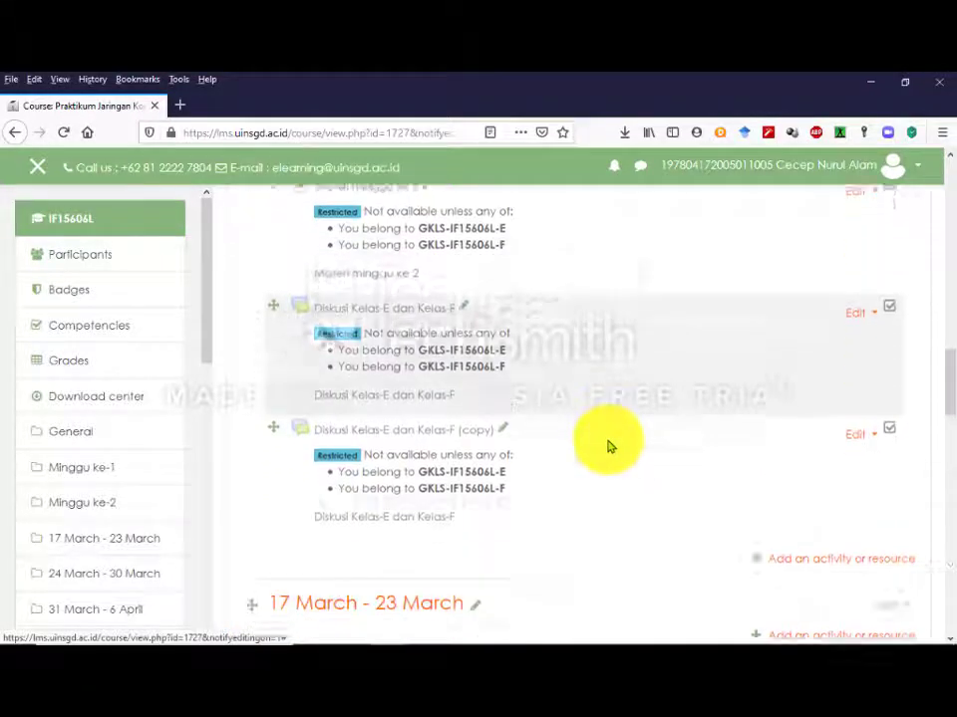
{"action": "scroll", "coordinate": [610, 446], "scroll_direction": "down", "scroll_amount": 1}
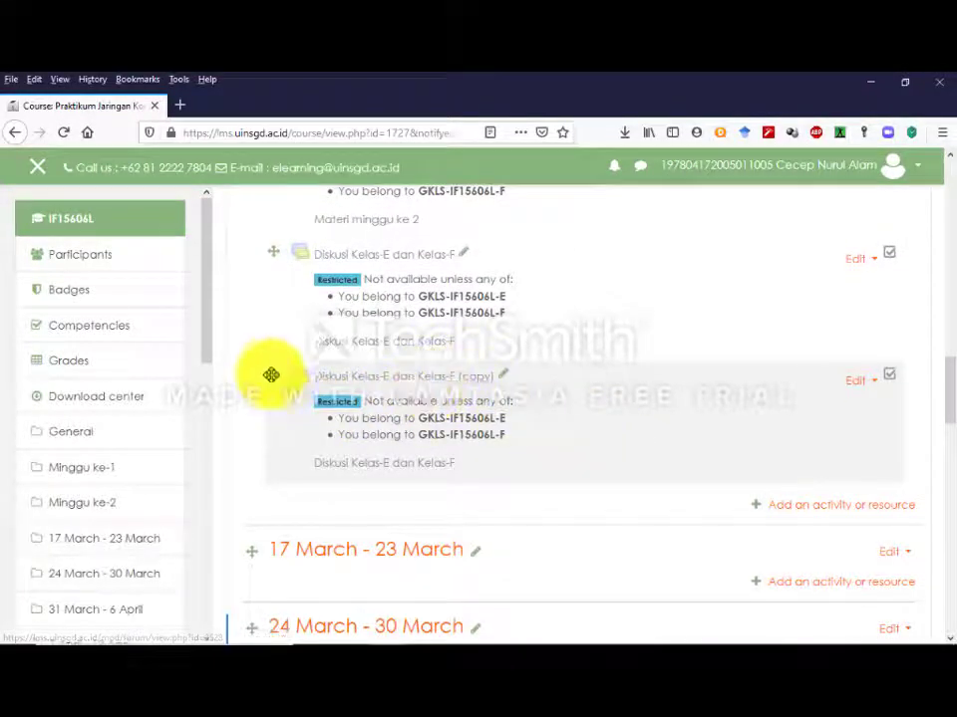
{"action": "left_click_drag", "start_coordinate": [270, 370], "coordinate": [370, 495]}
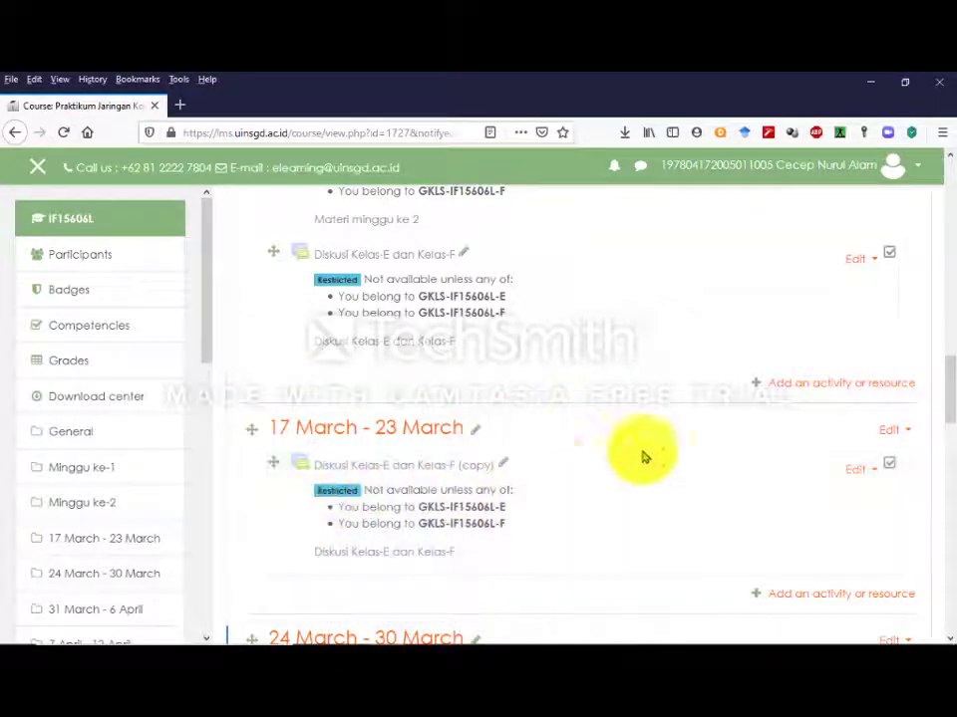
- Edit the copied forum, removing "(copy)" from its name and setting its description to "Diskusi Kelas-E dan Kelas-F kedua"
{"action": "scroll", "coordinate": [518, 402], "scroll_direction": "down", "scroll_amount": 2}
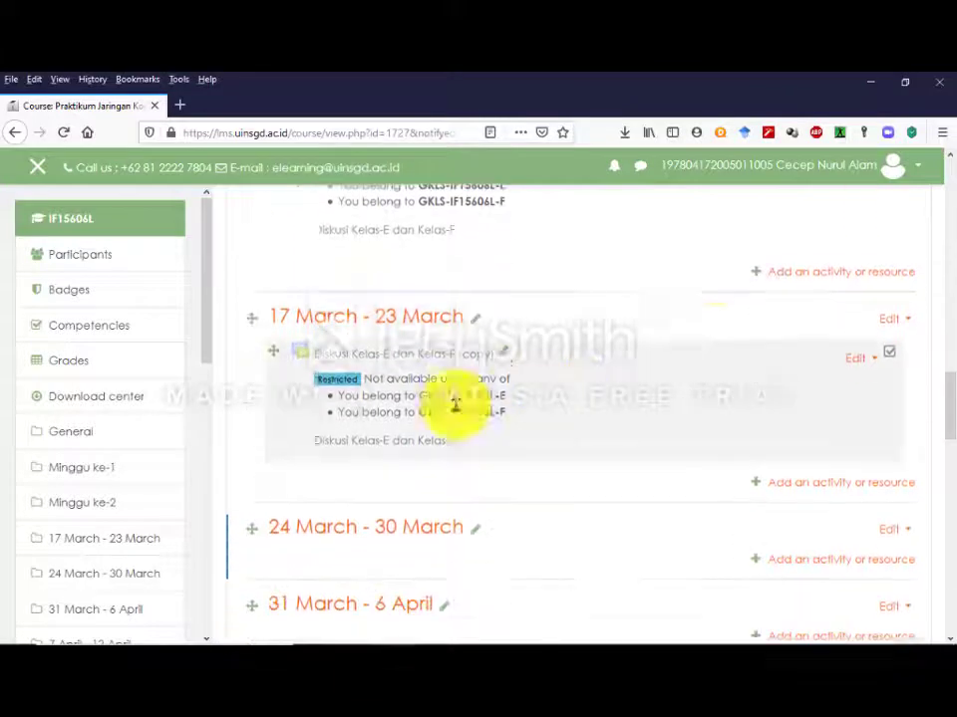
{"action": "left_click", "coordinate": [872, 347]}
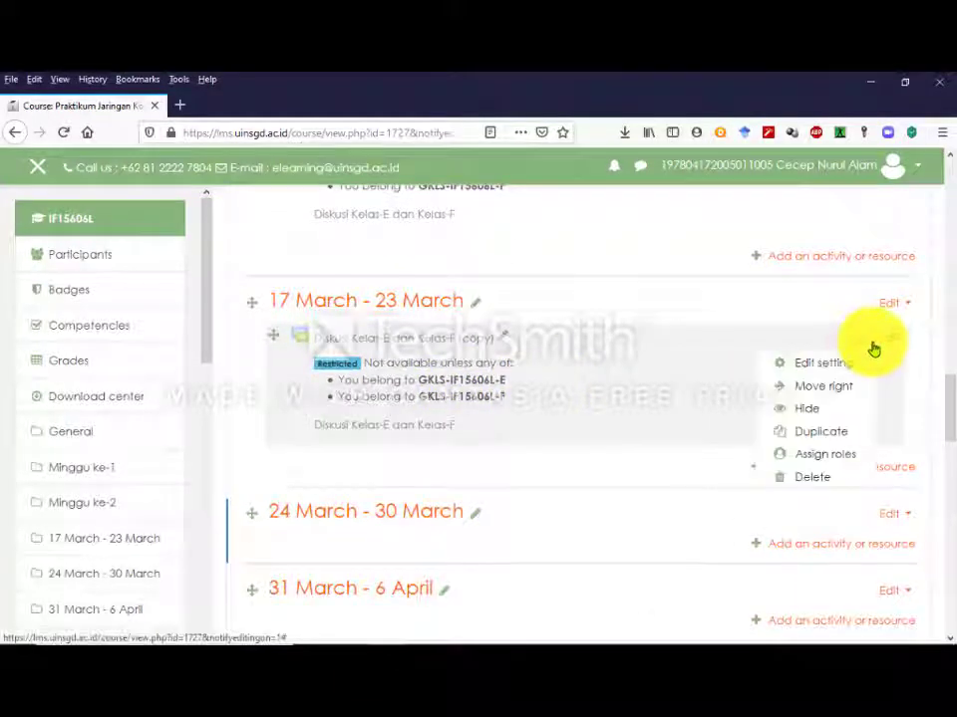
{"action": "left_click", "coordinate": [821, 365]}
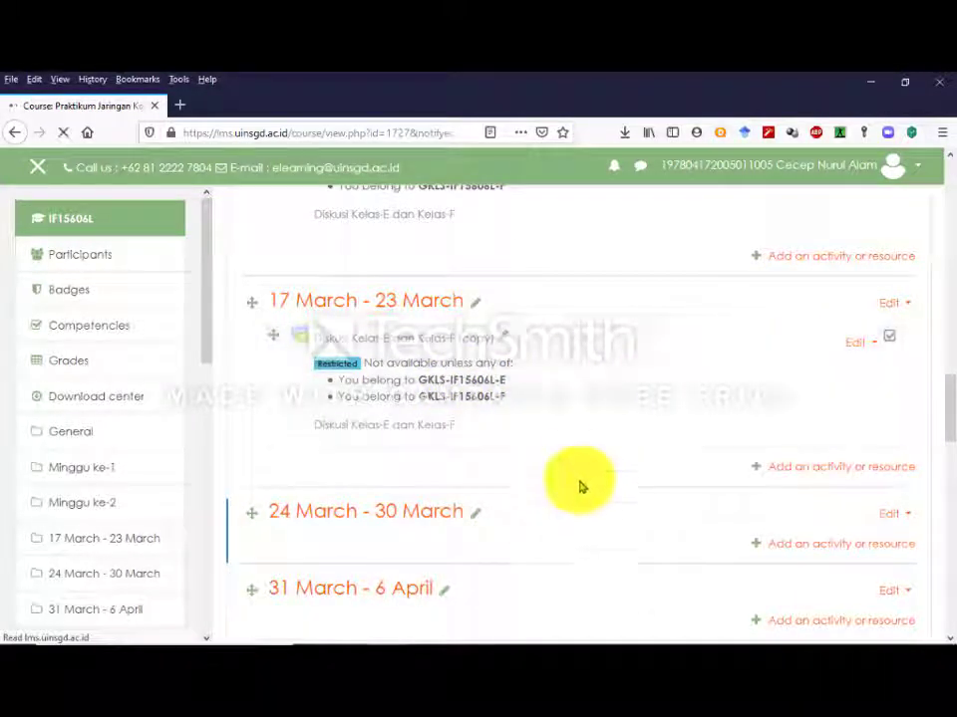
{"action": "scroll", "coordinate": [531, 460], "scroll_direction": "down", "scroll_amount": 3}
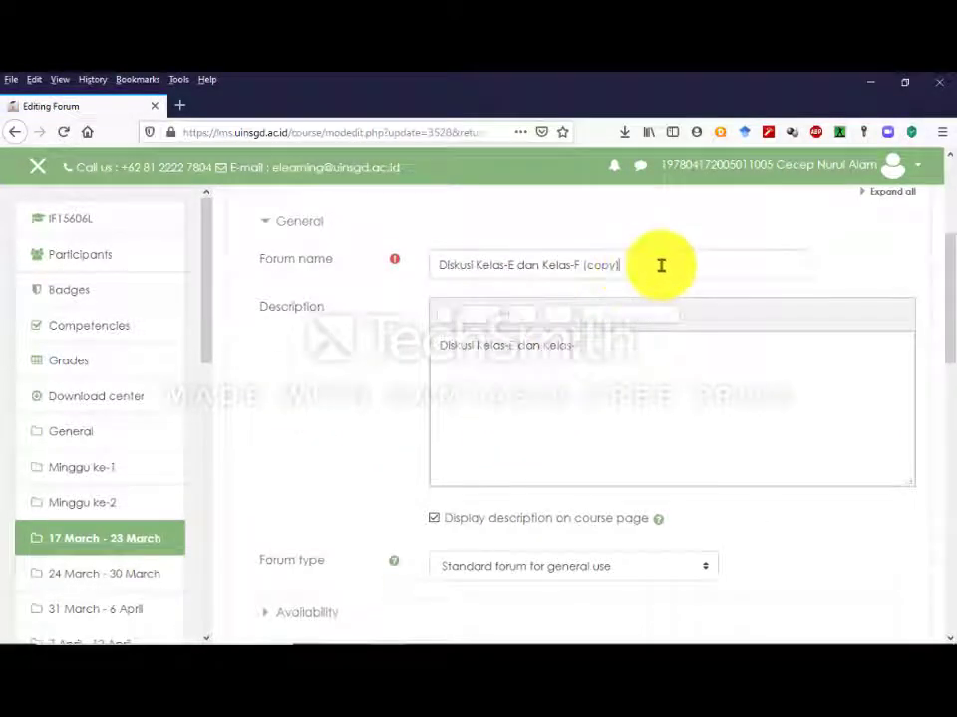
{"action": "key", "text": "BackSpace"}
{"action": "key", "text": "BackSpace"}
{"action": "key", "text": "BackSpace"}
{"action": "key", "text": "BackSpace"}
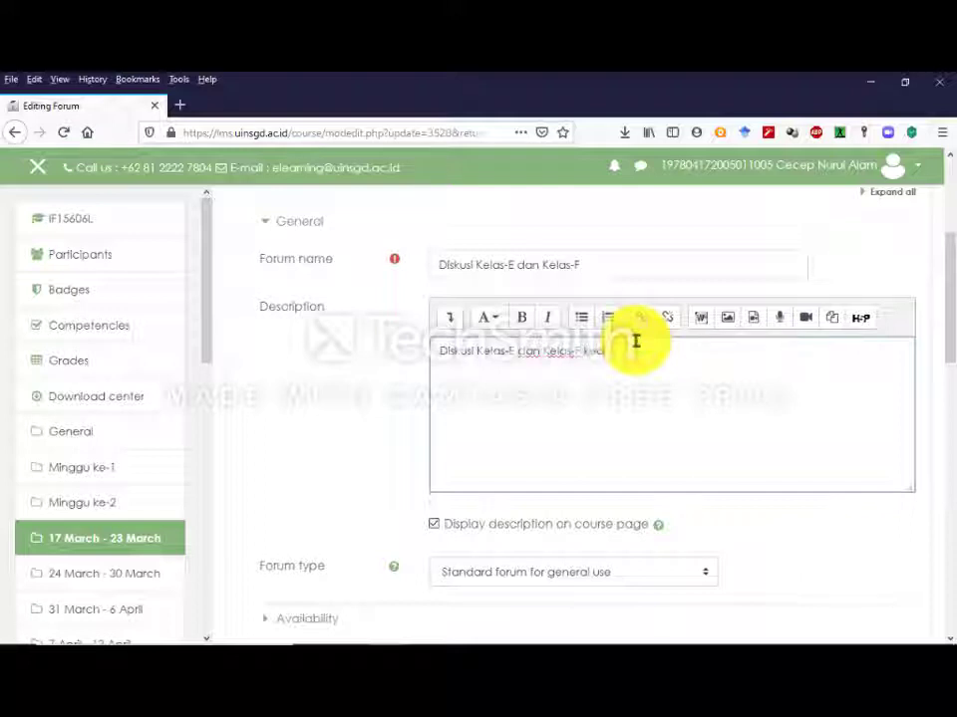
- Check the forum's availability, attachment, subscription and discussion locking options, and save it with a return to the course page
{"action": "scroll", "coordinate": [598, 461], "scroll_direction": "down", "scroll_amount": 3}
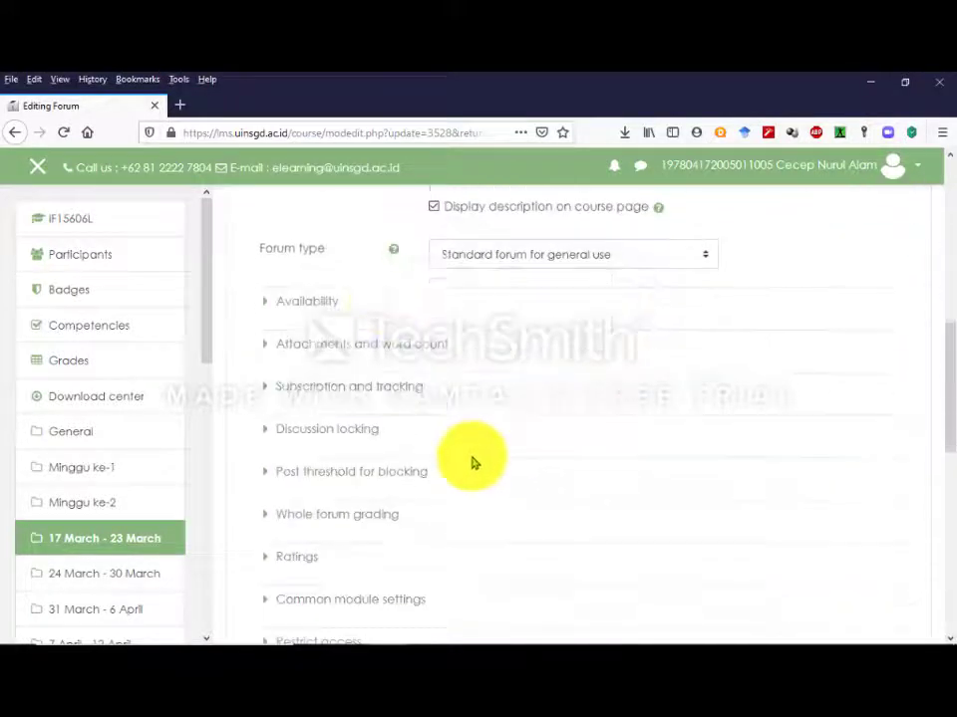
{"action": "left_click", "coordinate": [299, 311]}
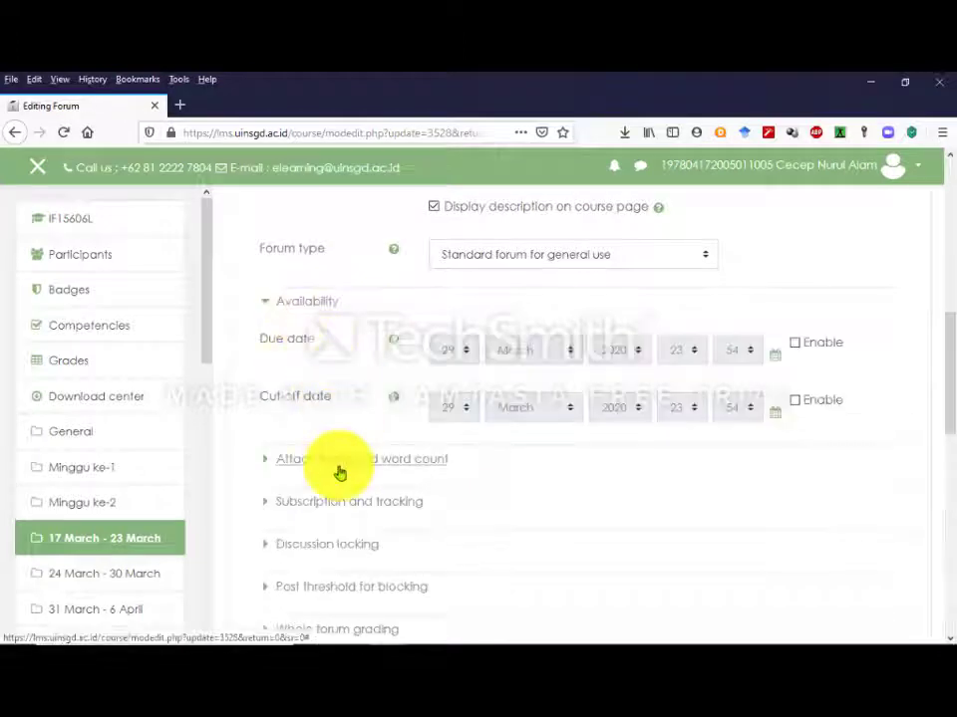
{"action": "left_click", "coordinate": [341, 460]}
{"action": "scroll", "coordinate": [342, 459], "scroll_direction": "down", "scroll_amount": 2}
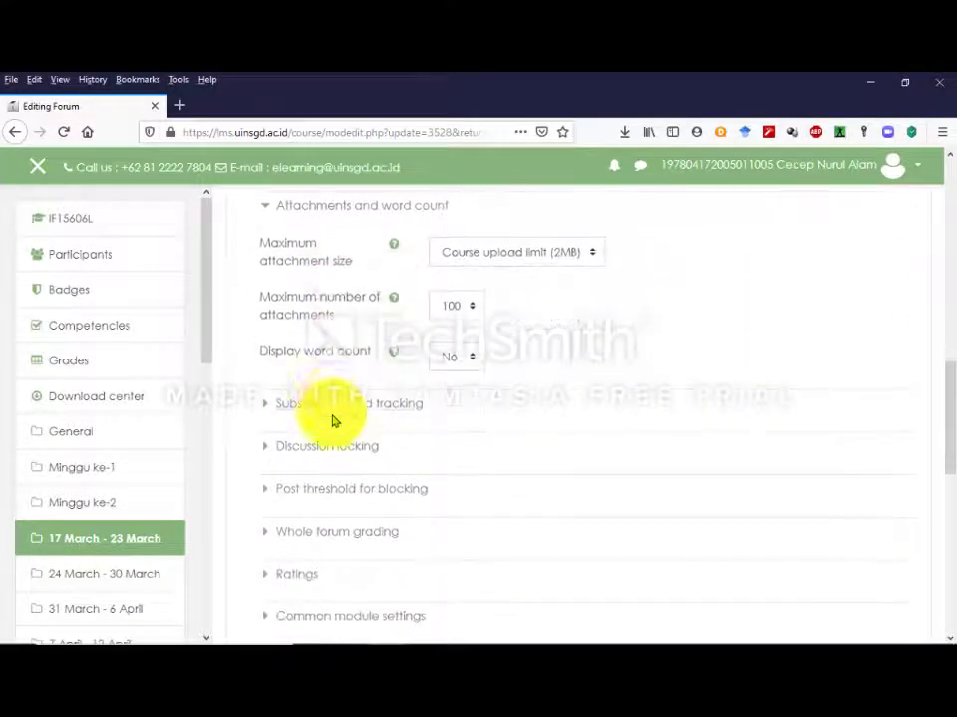
{"action": "left_click", "coordinate": [329, 409]}
{"action": "scroll", "coordinate": [330, 386], "scroll_direction": "down", "scroll_amount": 2}
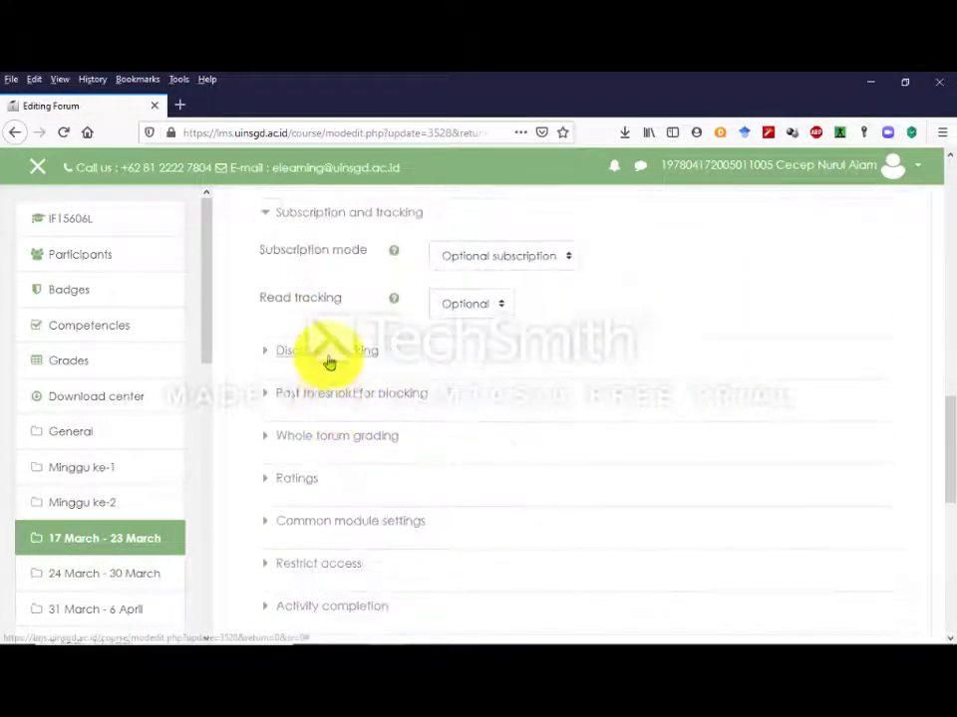
{"action": "left_click", "coordinate": [329, 361]}
{"action": "scroll", "coordinate": [351, 406], "scroll_direction": "down", "scroll_amount": 1}
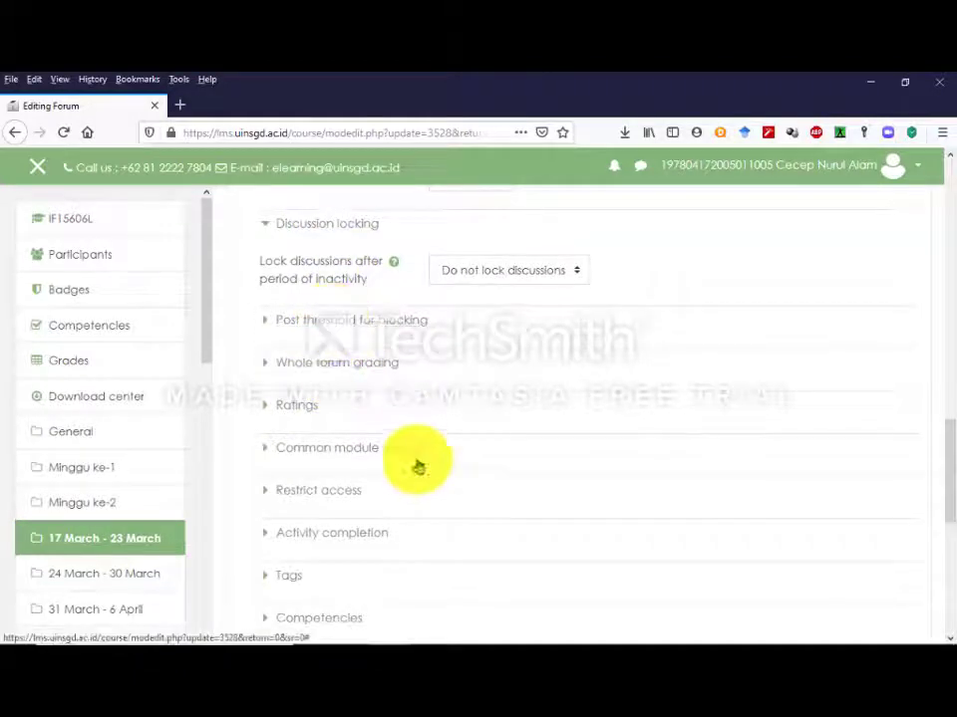
{"action": "scroll", "coordinate": [419, 466], "scroll_direction": "down", "scroll_amount": 3}
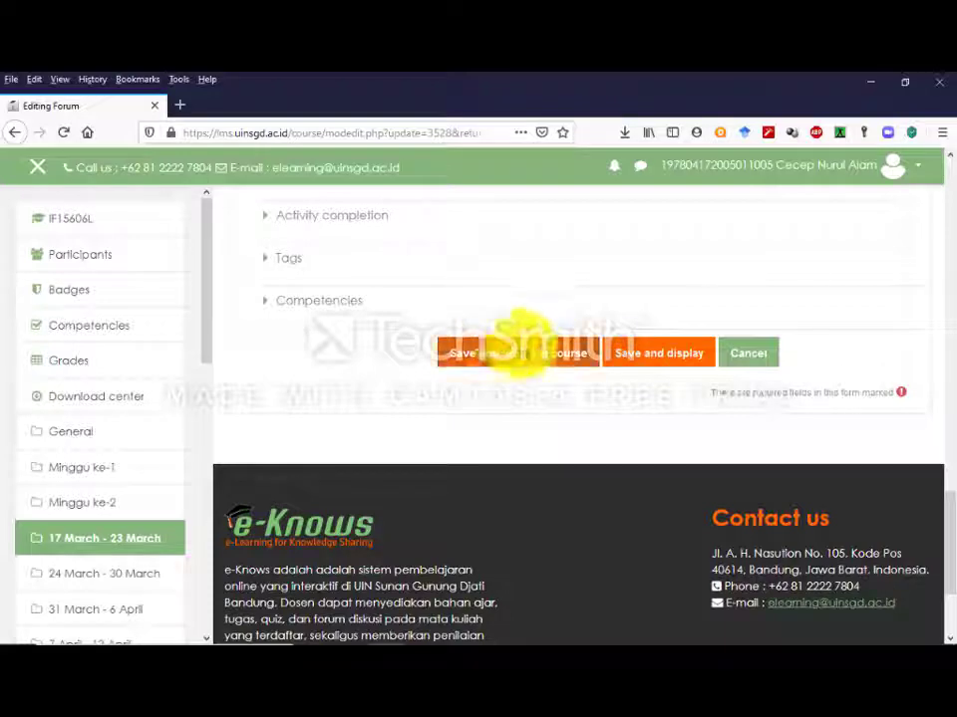
{"action": "left_click", "coordinate": [522, 359]}
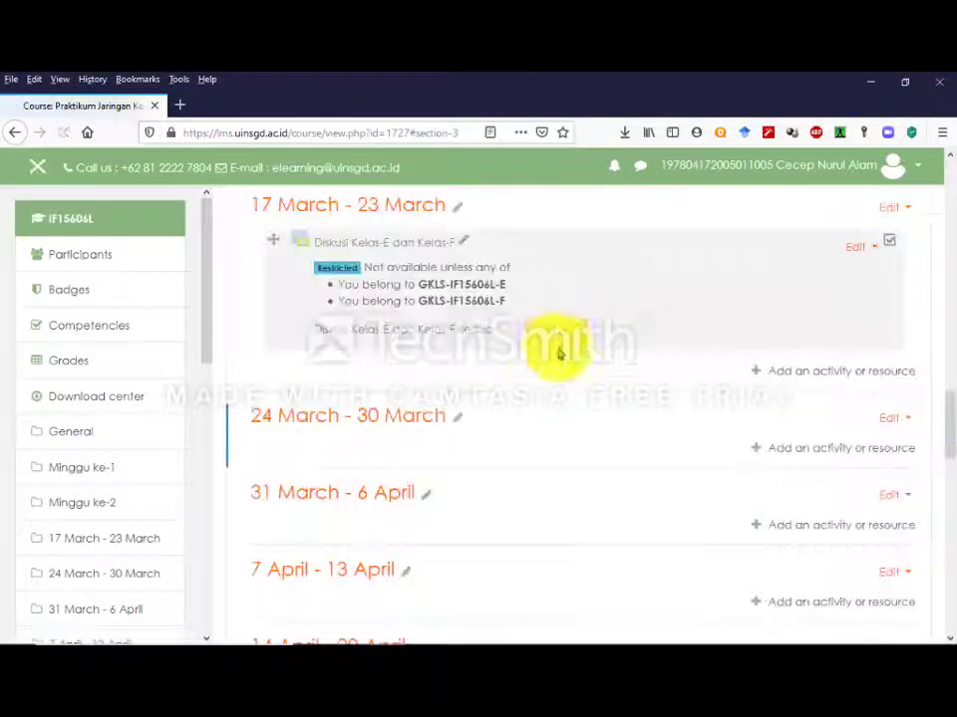
- Compare the original and copied forums on the course page, and switch to Panduan LMS UIN Bandung.docx in Word
{"action": "scroll", "coordinate": [539, 368], "scroll_direction": "up", "scroll_amount": 4}
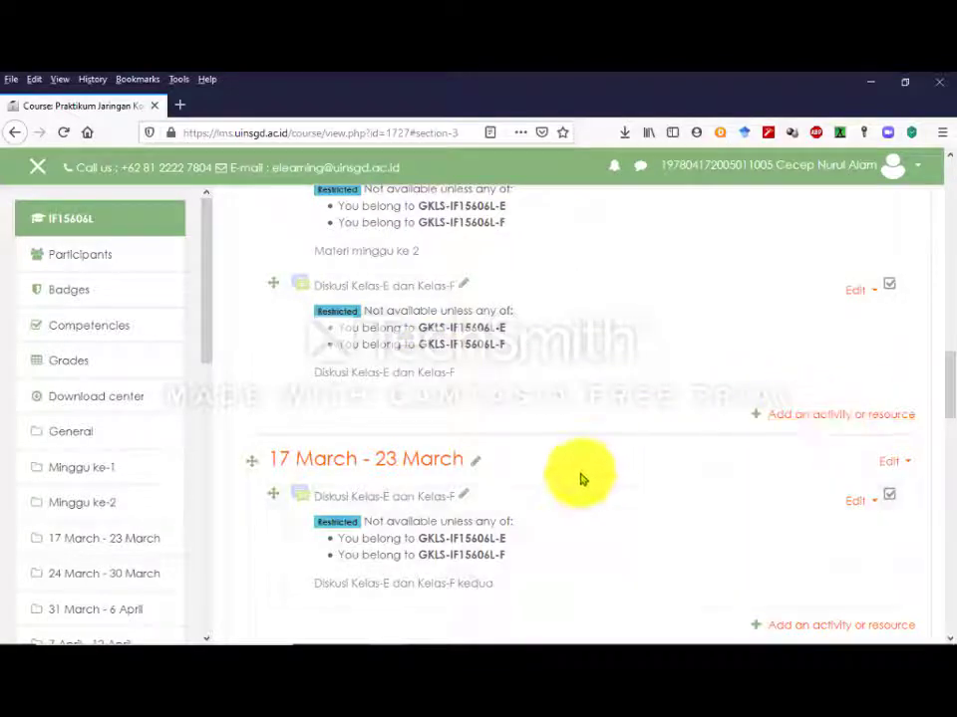
{"action": "mouse_move", "coordinate": [544, 623]}
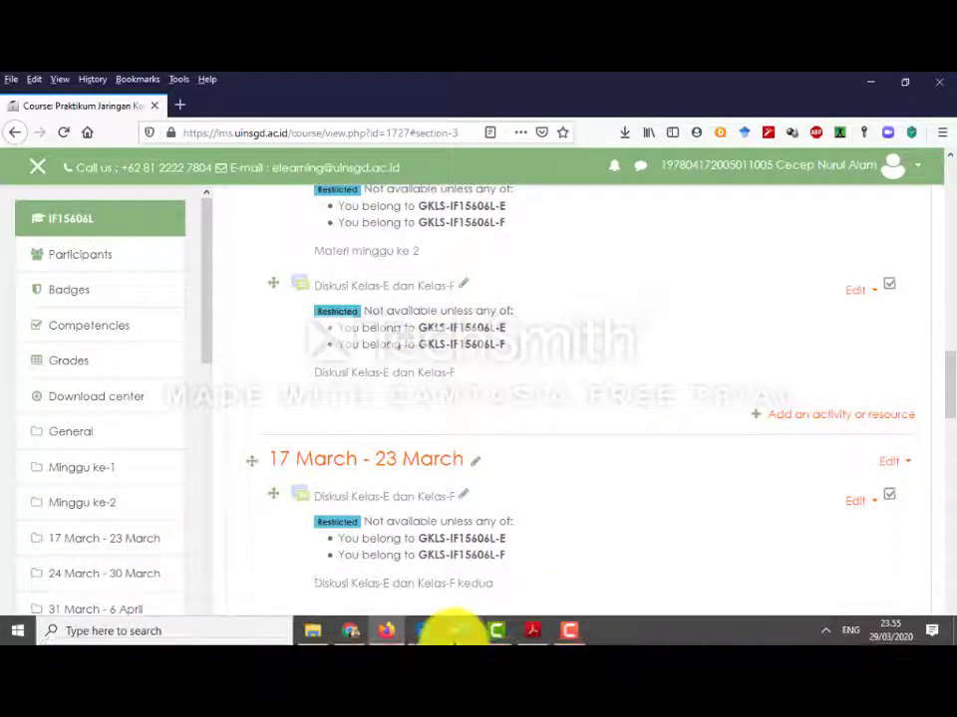
{"action": "left_click", "coordinate": [453, 630]}
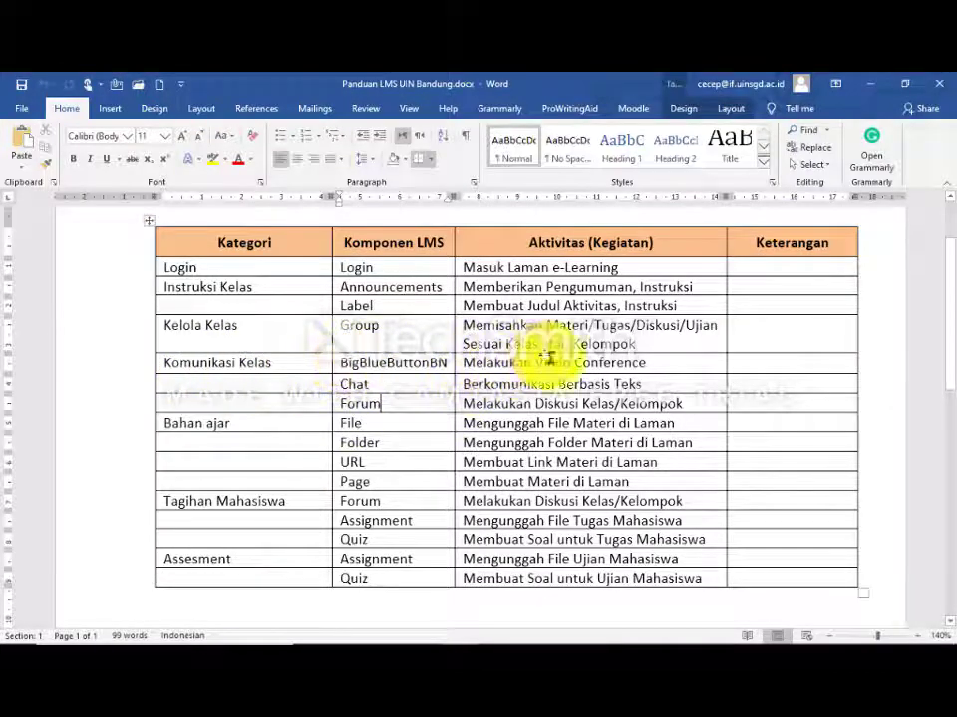
- Highlight the BigBlueButtonBN component in the Komunikasi Kelas row of the guide's table and switch back to the course in Firefox
{"action": "double_click", "coordinate": [385, 362]}
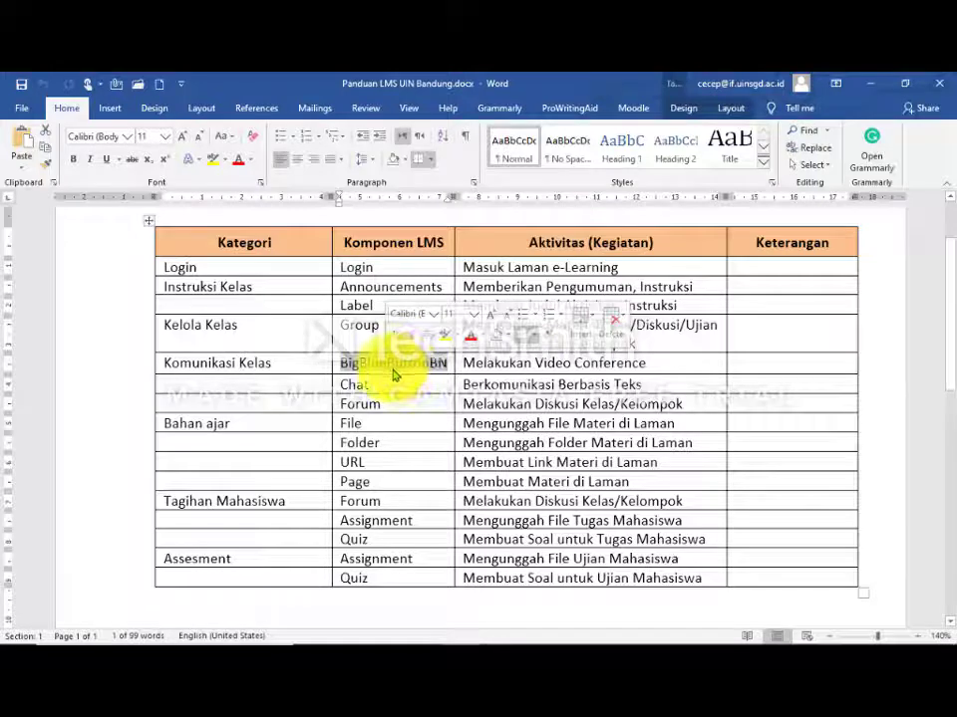
{"action": "mouse_move", "coordinate": [491, 630]}
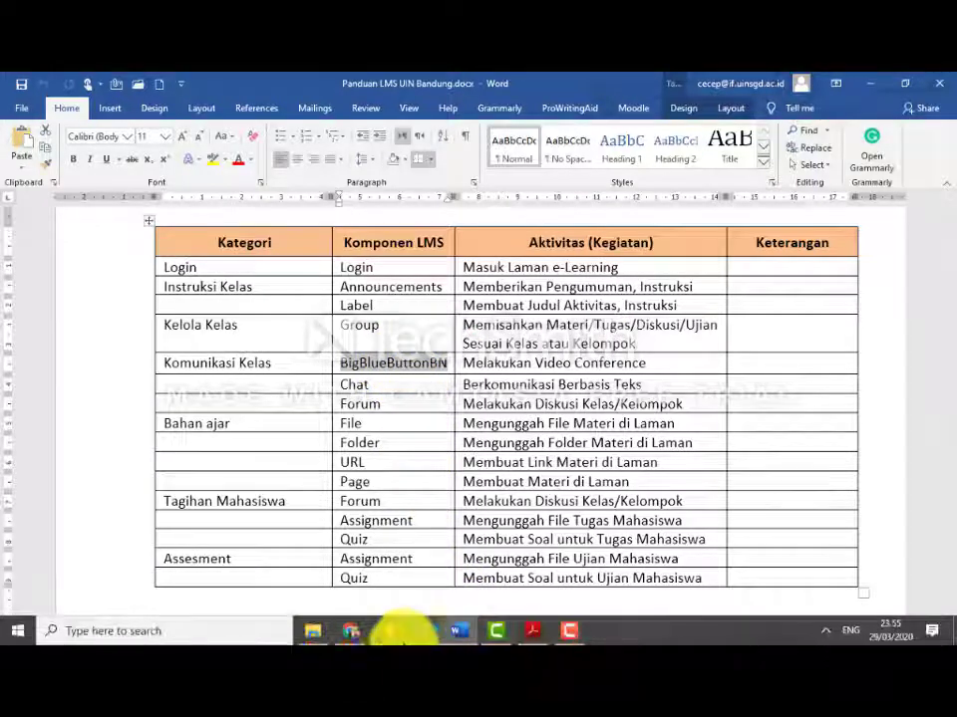
{"action": "left_click", "coordinate": [390, 631]}
- Add a BigBlueButtonBN activity to the 24 March - 30 March section and name its virtual classroom "Virtual Kelas E dan Kelas F"
{"action": "scroll", "coordinate": [551, 463], "scroll_direction": "down", "scroll_amount": 3}
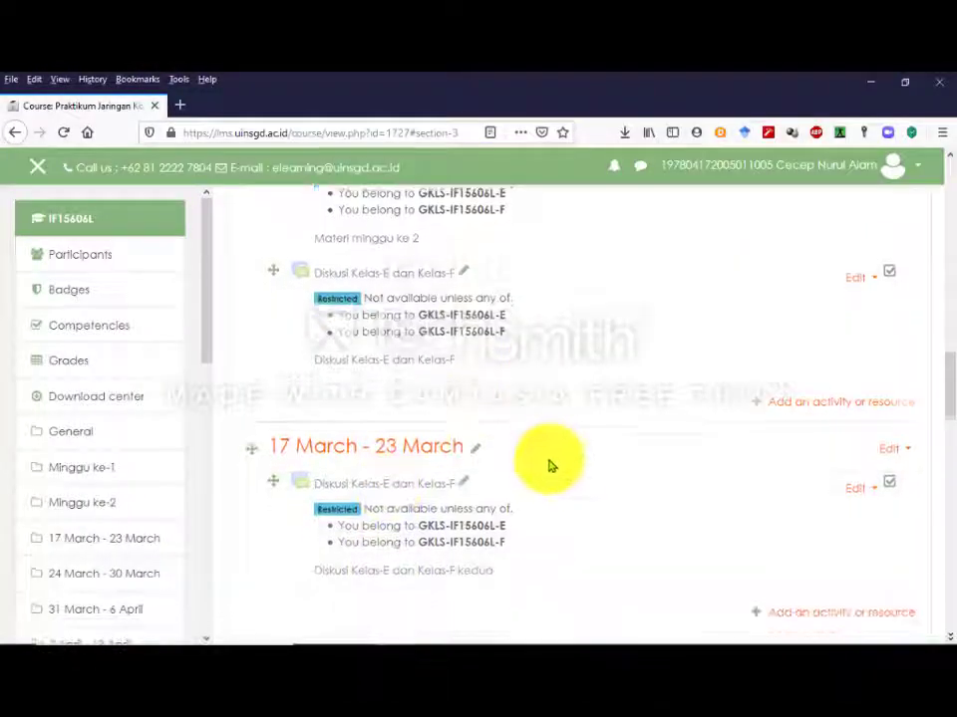
{"action": "scroll", "coordinate": [519, 512], "scroll_direction": "down", "scroll_amount": 1}
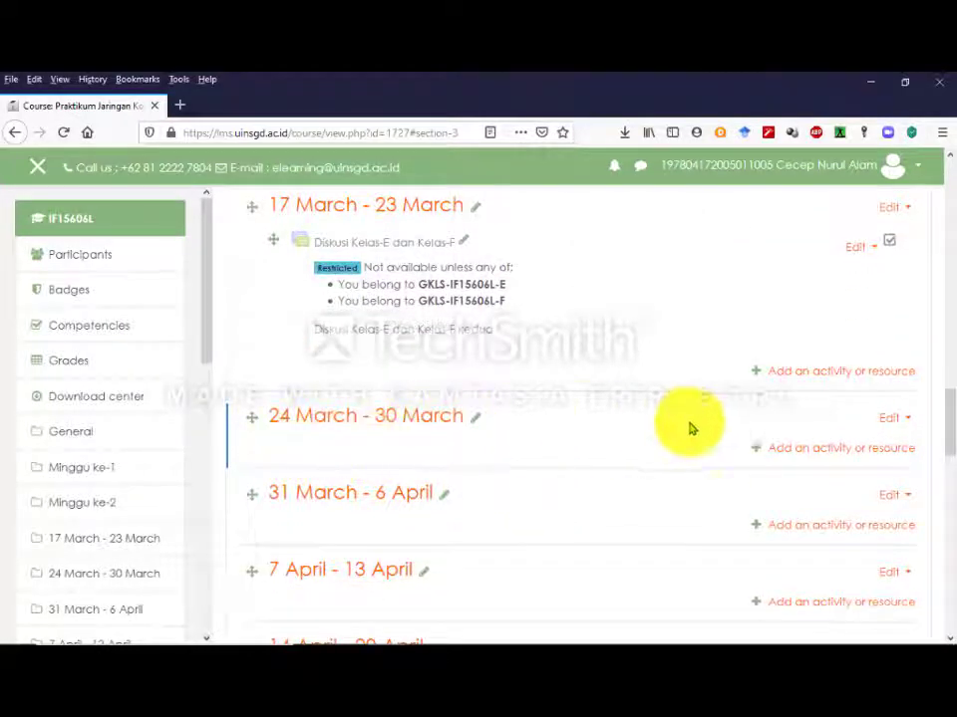
{"action": "left_click", "coordinate": [822, 454]}
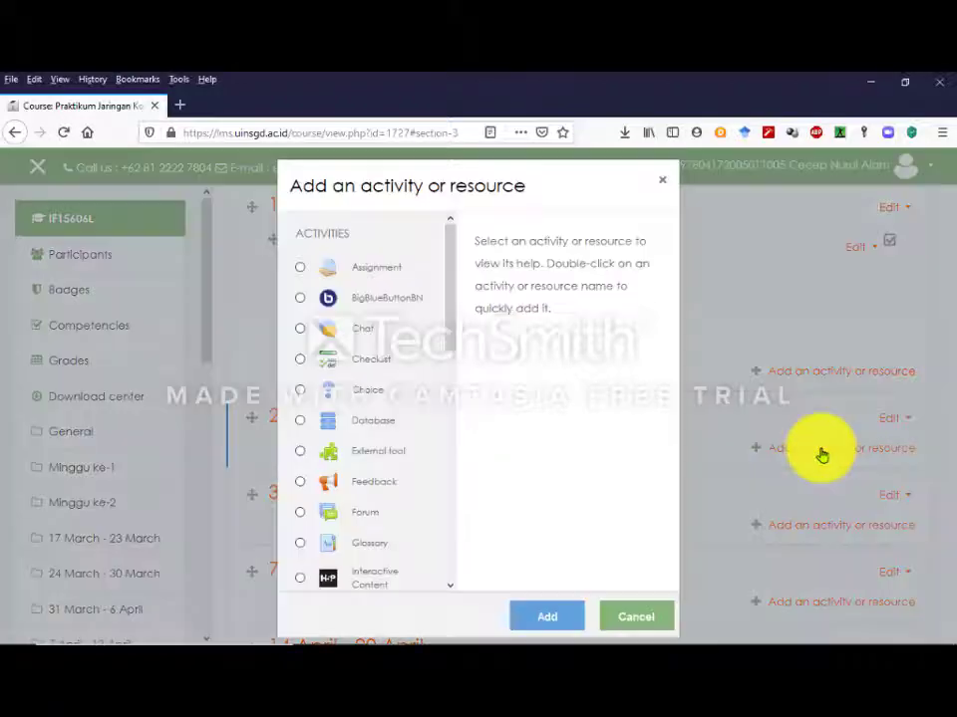
{"action": "left_click", "coordinate": [402, 310]}
{"action": "left_click", "coordinate": [549, 623]}
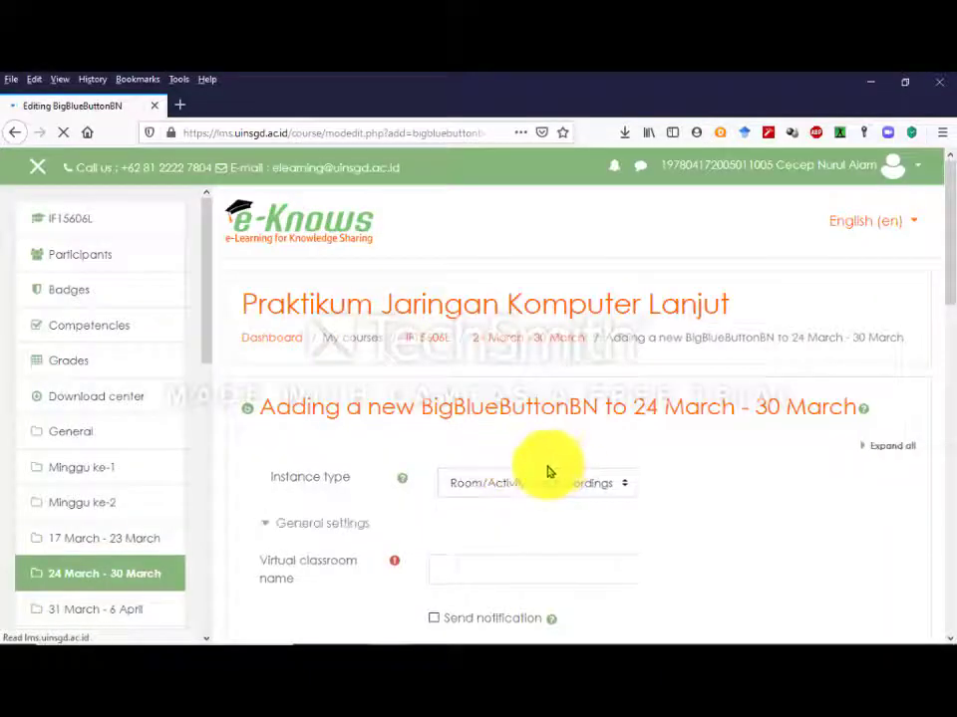
{"action": "scroll", "coordinate": [546, 471], "scroll_direction": "down", "scroll_amount": 2}
{"action": "left_click", "coordinate": [555, 449]}
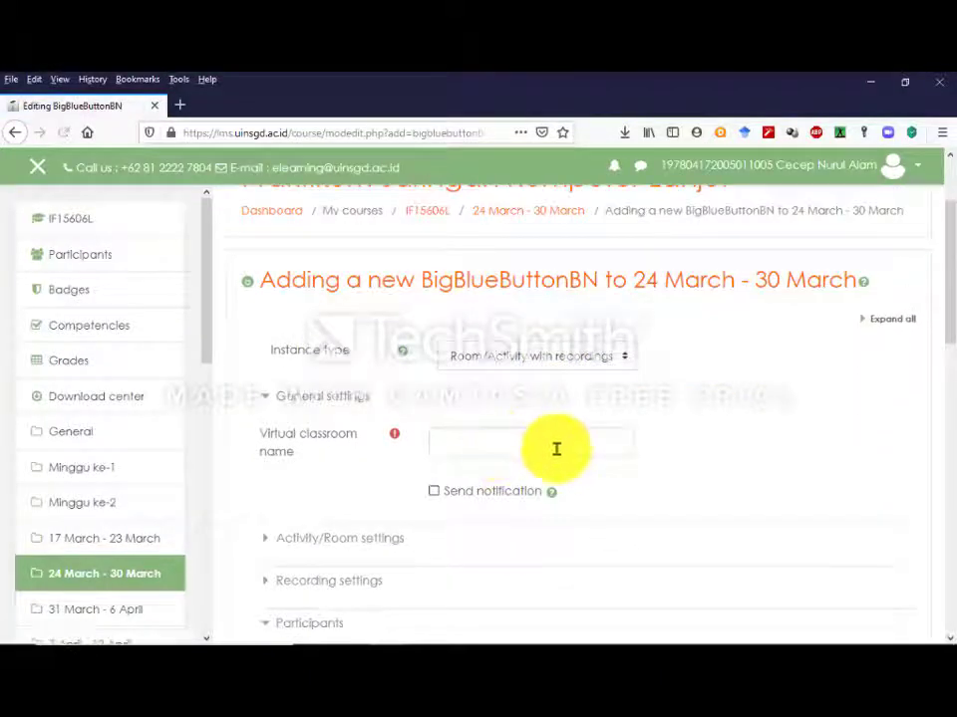
{"action": "type", "text": "Virtual Kelas E dan F"}
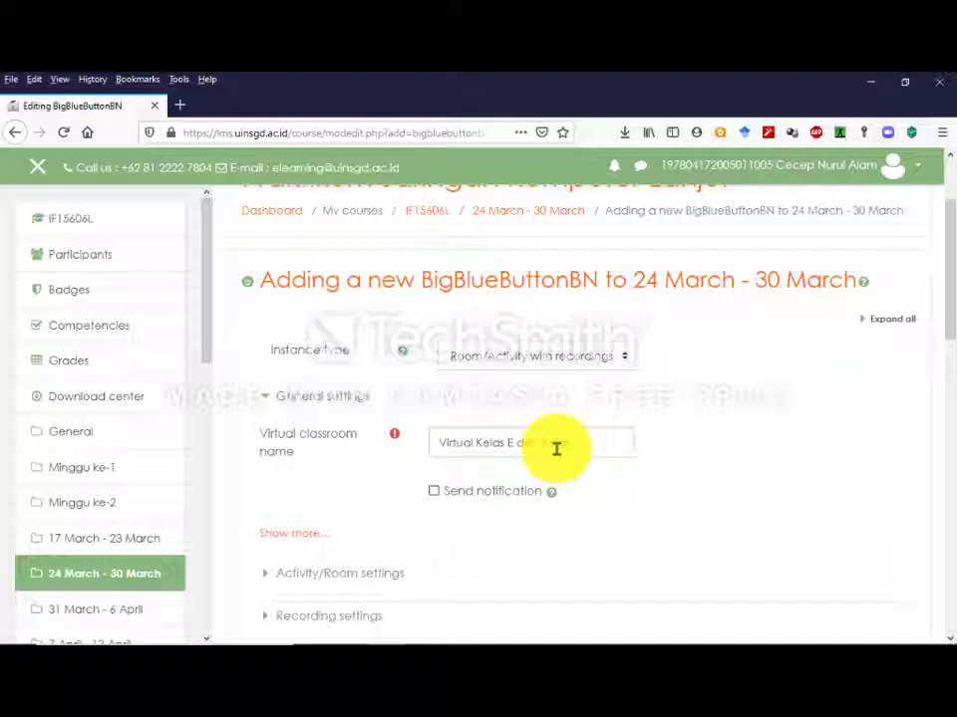
- Review the virtual classroom's activity/room, recording, participant and session schedule settings
{"action": "scroll", "coordinate": [543, 449], "scroll_direction": "down", "scroll_amount": 3}
{"action": "left_click", "coordinate": [354, 385]}
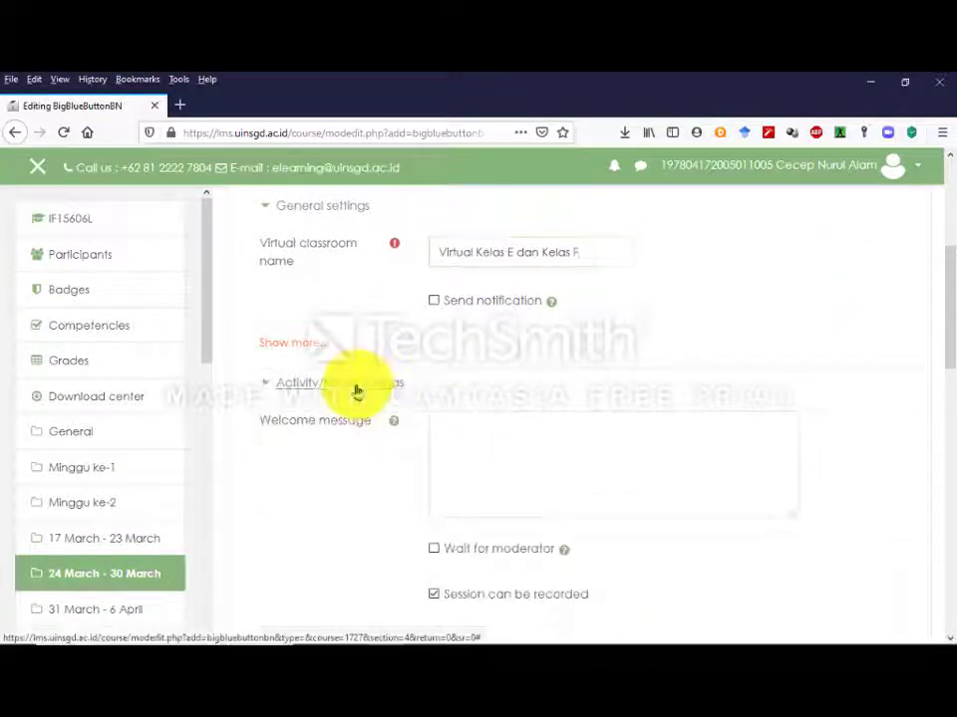
{"action": "scroll", "coordinate": [352, 303], "scroll_direction": "up", "scroll_amount": 1}
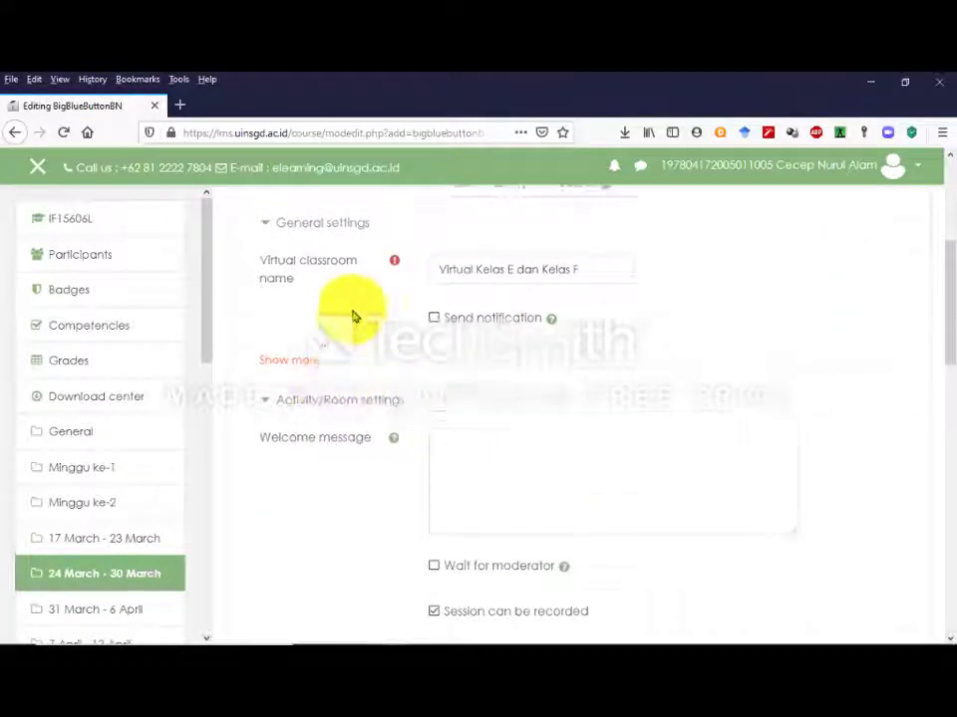
{"action": "scroll", "coordinate": [351, 324], "scroll_direction": "down", "scroll_amount": 6}
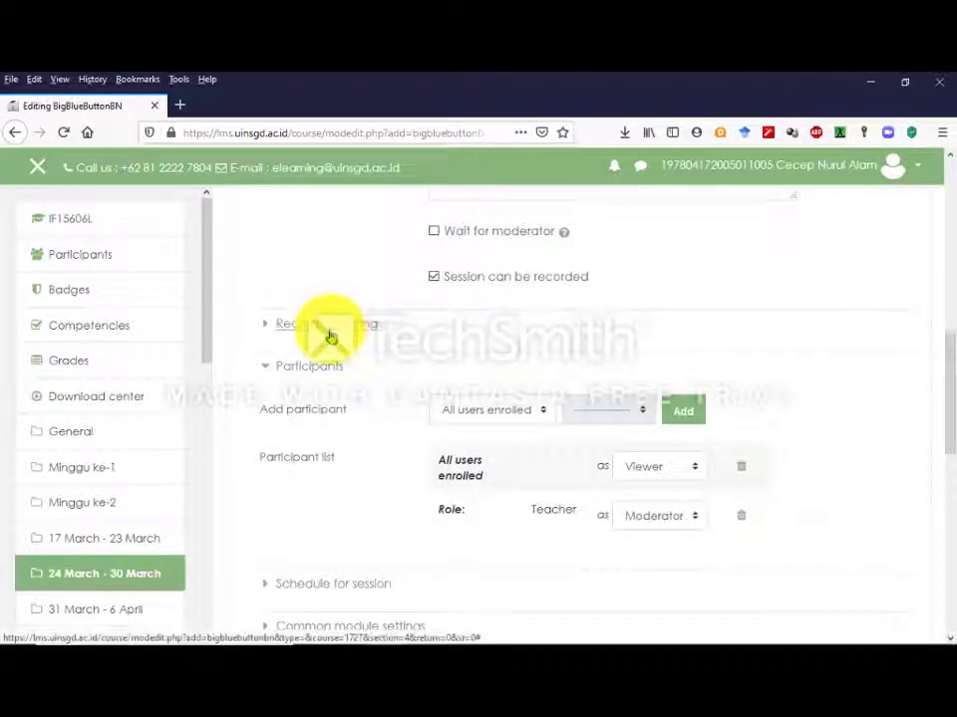
{"action": "left_click", "coordinate": [319, 327]}
{"action": "scroll", "coordinate": [323, 406], "scroll_direction": "down", "scroll_amount": 2}
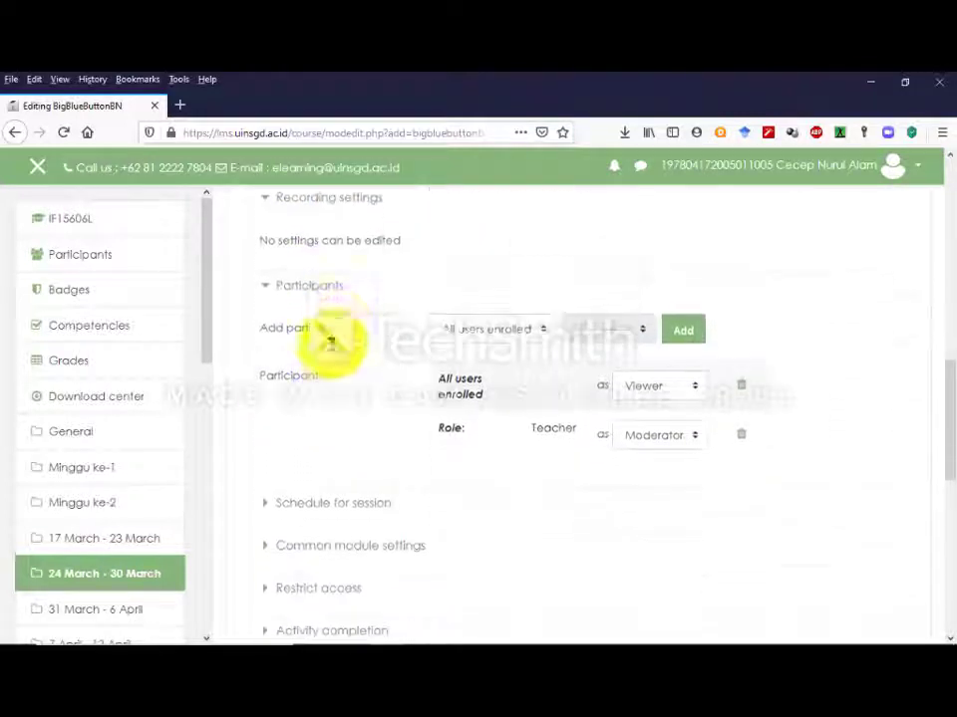
{"action": "scroll", "coordinate": [338, 339], "scroll_direction": "up", "scroll_amount": 1}
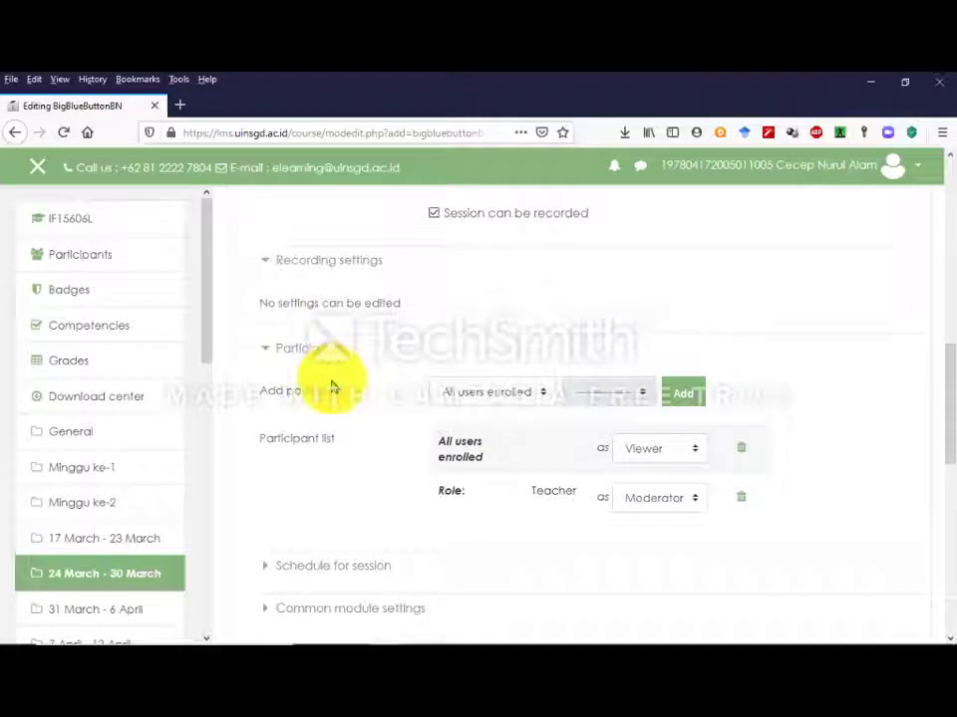
{"action": "scroll", "coordinate": [332, 387], "scroll_direction": "down", "scroll_amount": 1}
{"action": "scroll", "coordinate": [331, 380], "scroll_direction": "down", "scroll_amount": 1}
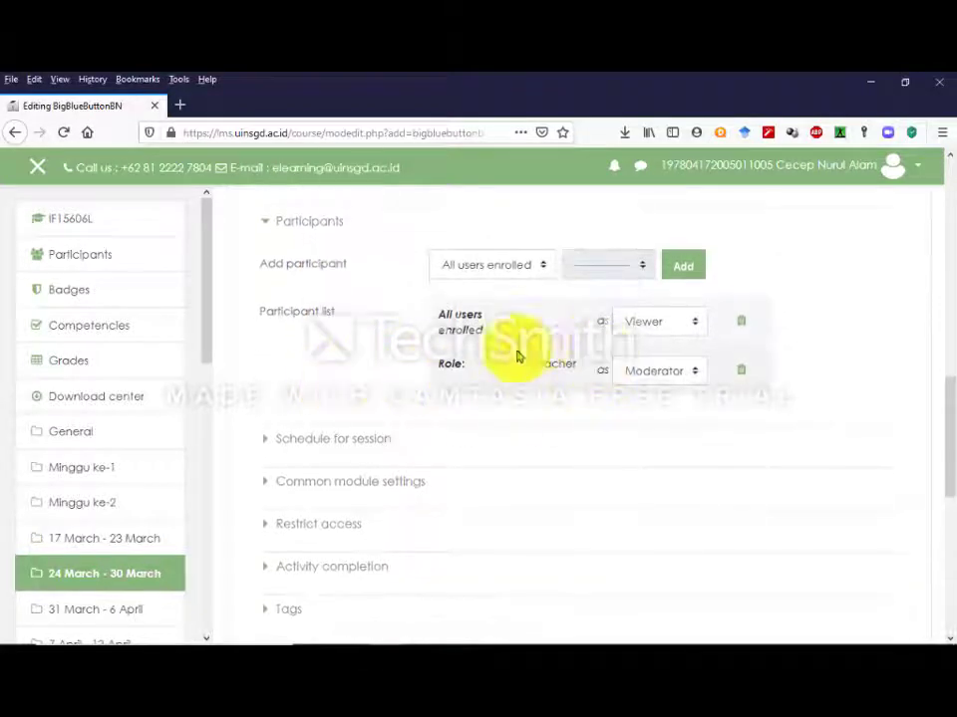
{"action": "left_click", "coordinate": [344, 442]}
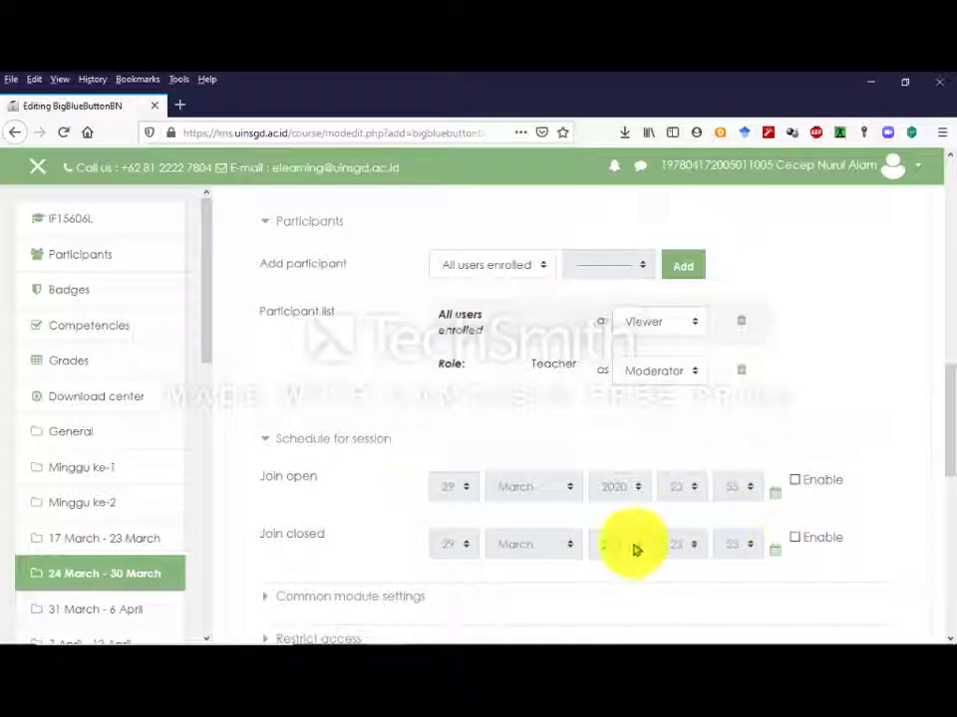
{"action": "scroll", "coordinate": [494, 497], "scroll_direction": "down", "scroll_amount": 3}
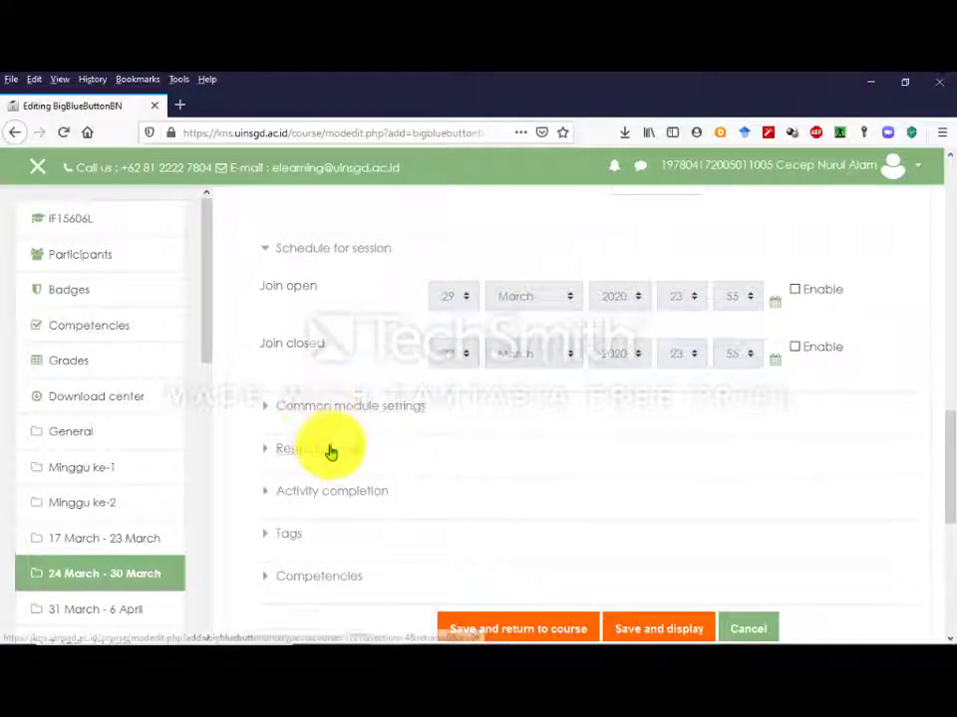
- Add a group access restriction for GKLS-IF15606L-E to the virtual classroom
{"action": "left_click", "coordinate": [330, 450]}
{"action": "scroll", "coordinate": [483, 448], "scroll_direction": "down", "scroll_amount": 2}
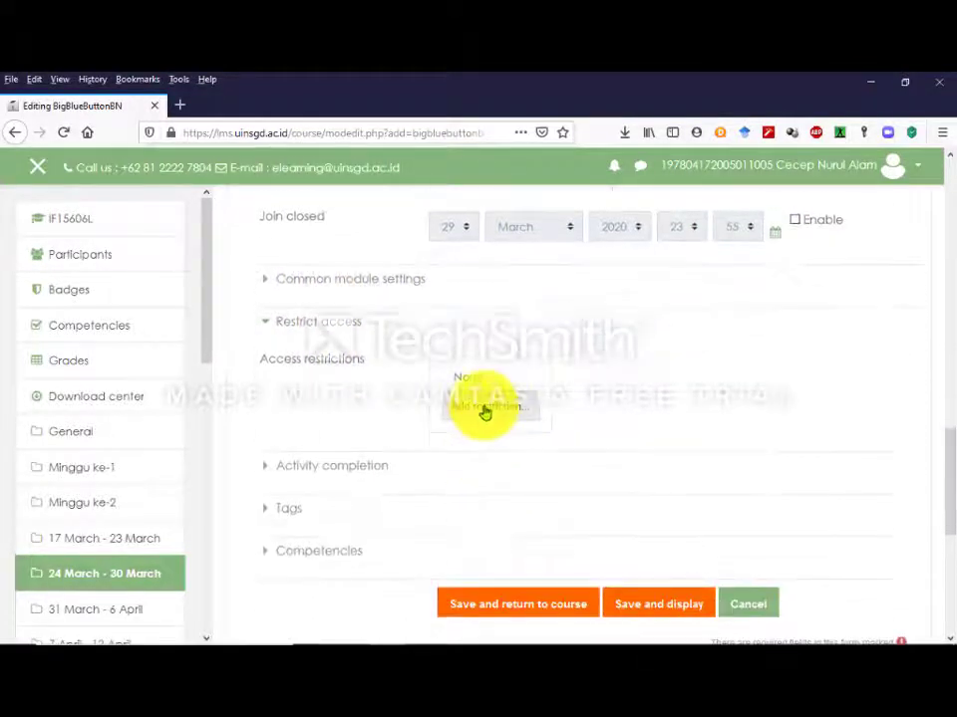
{"action": "left_click", "coordinate": [484, 408]}
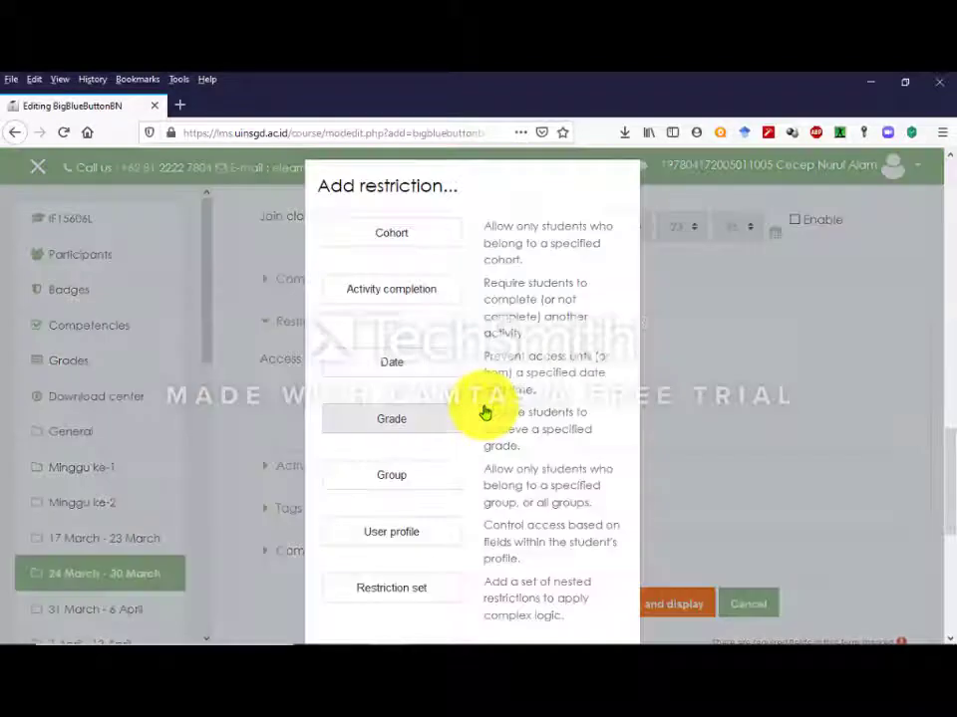
{"action": "left_click", "coordinate": [392, 486]}
{"action": "left_click", "coordinate": [577, 444]}
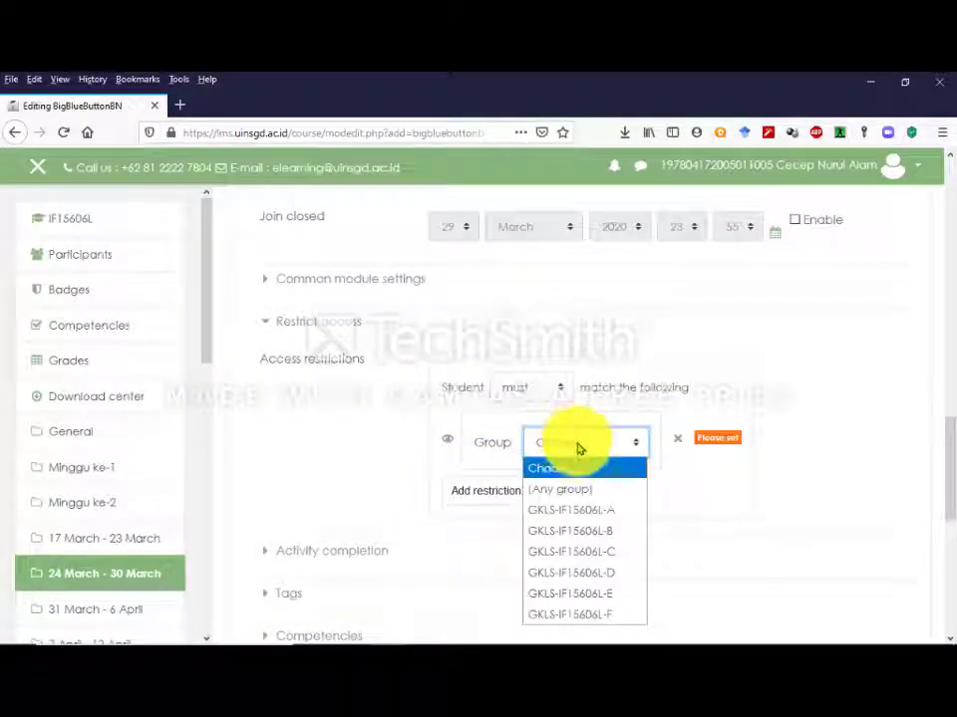
{"action": "left_click", "coordinate": [592, 595]}
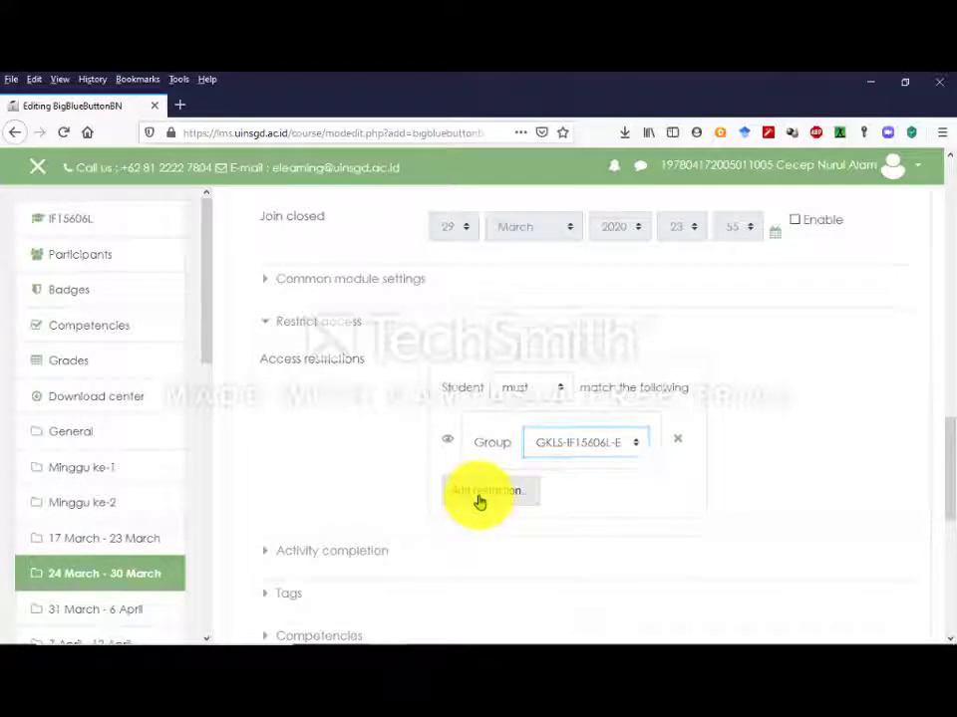
- Add a group restriction for GKLS-IF15606L-F, requiring a match of any of the two groups, and save with a return to the course
{"action": "left_click", "coordinate": [479, 492]}
{"action": "left_click", "coordinate": [419, 475]}
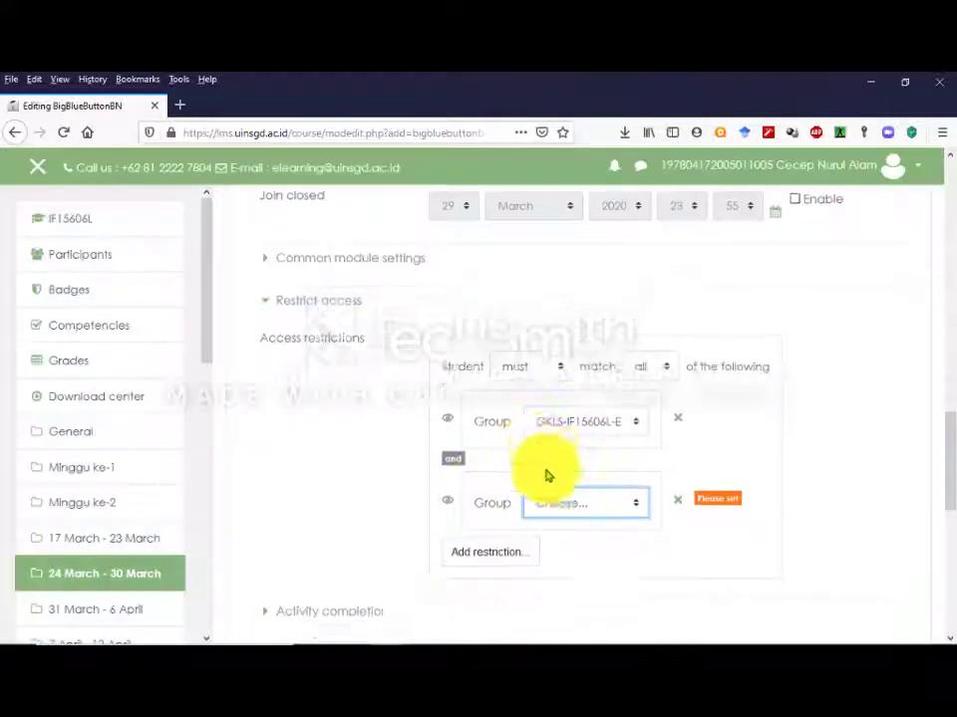
{"action": "scroll", "coordinate": [546, 476], "scroll_direction": "down", "scroll_amount": 1}
{"action": "left_click", "coordinate": [574, 462]}
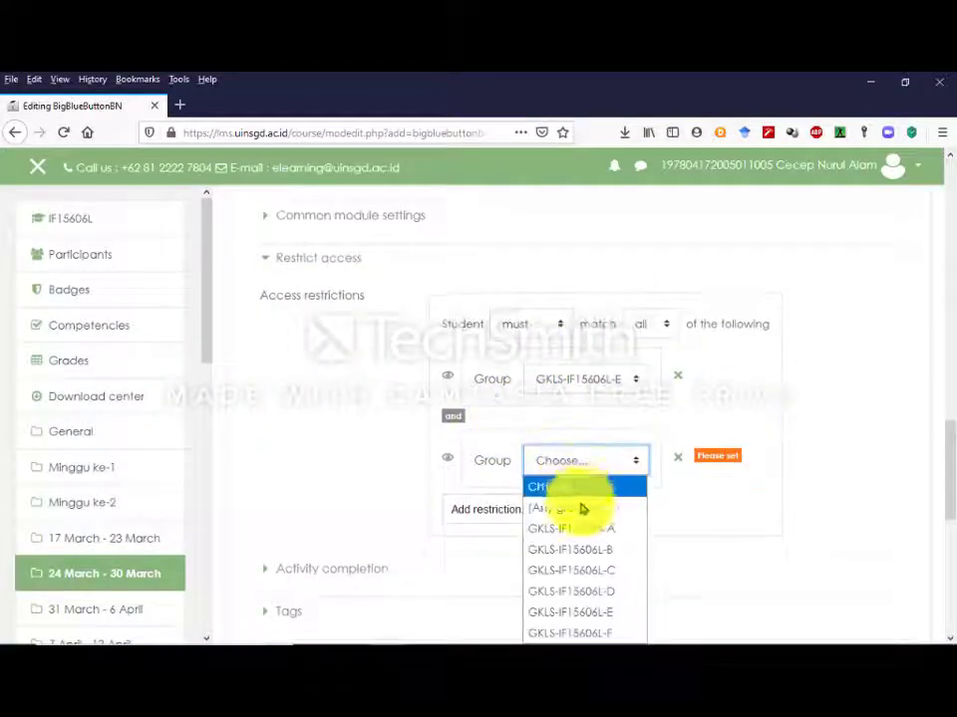
{"action": "left_click", "coordinate": [578, 634]}
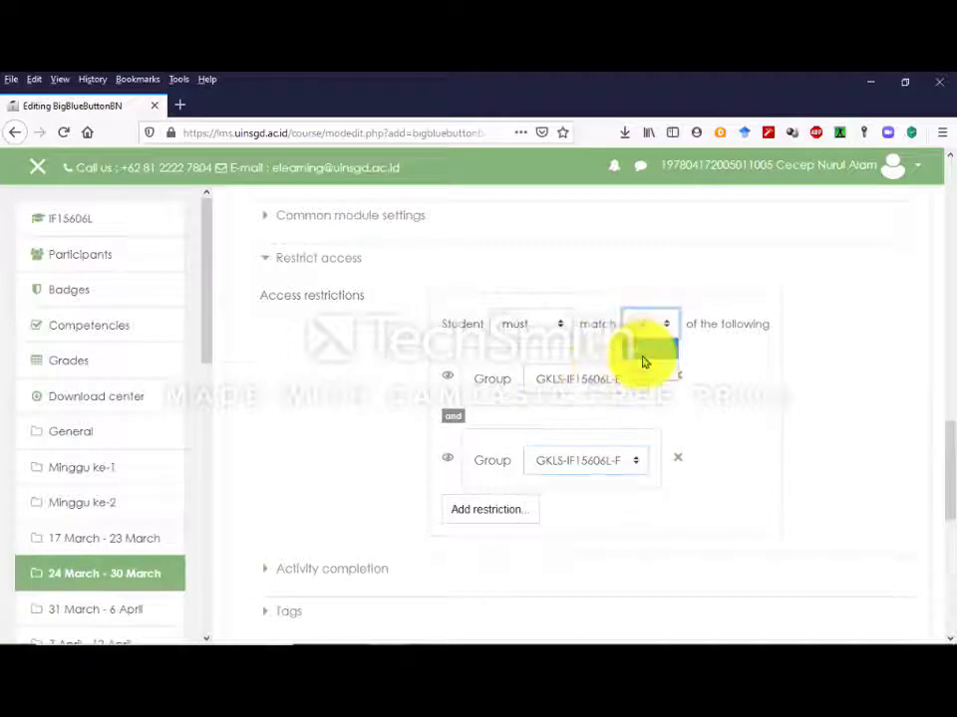
{"action": "left_click", "coordinate": [638, 377]}
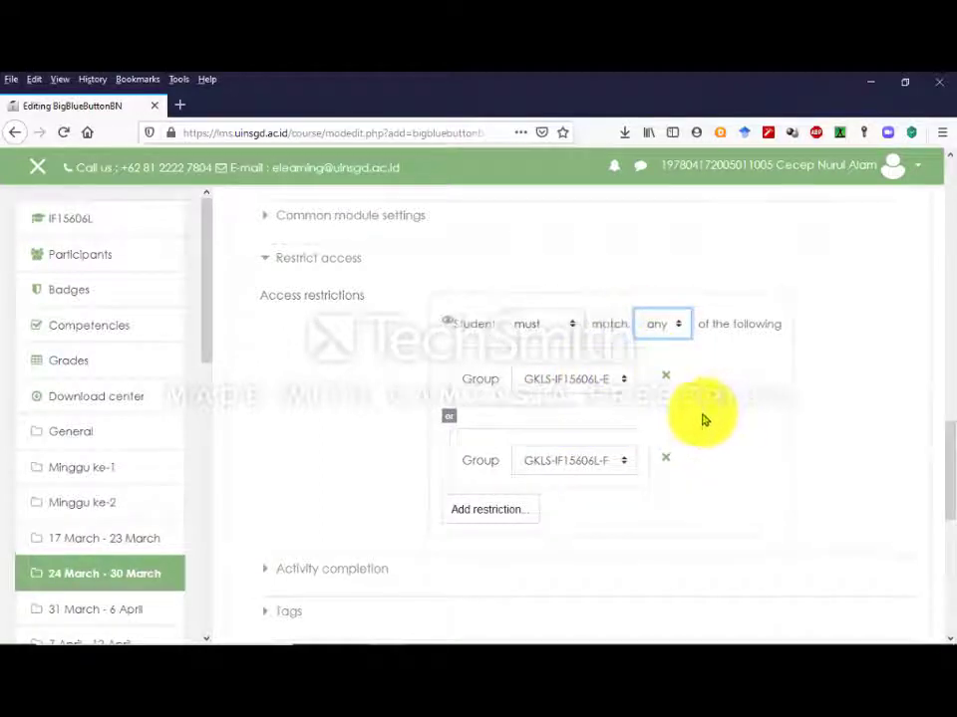
{"action": "scroll", "coordinate": [658, 414], "scroll_direction": "down", "scroll_amount": 5}
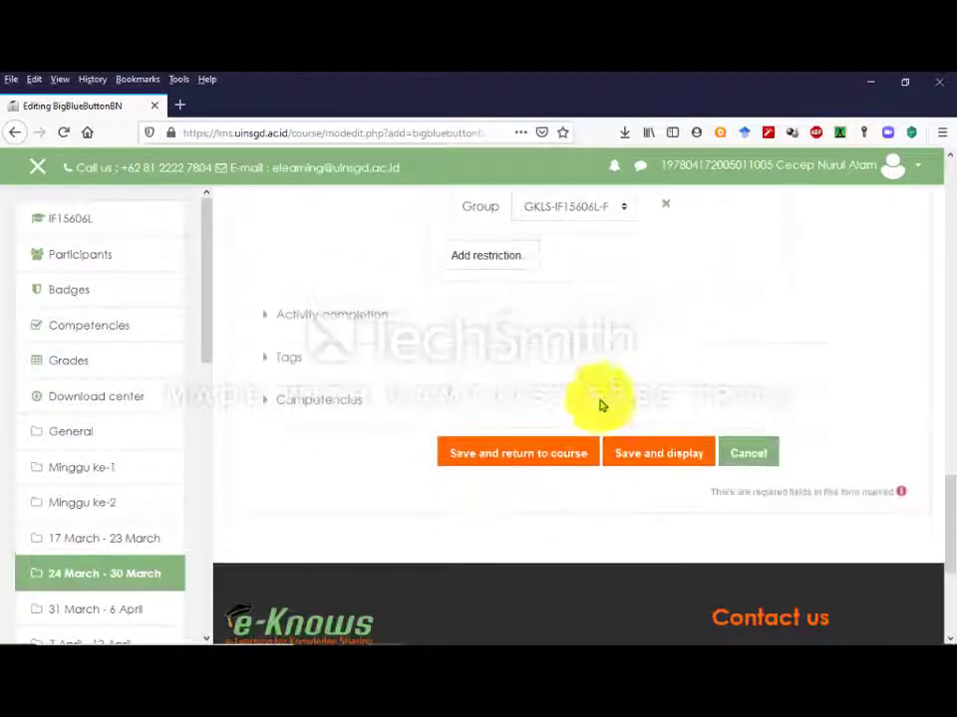
{"action": "left_click", "coordinate": [514, 453]}
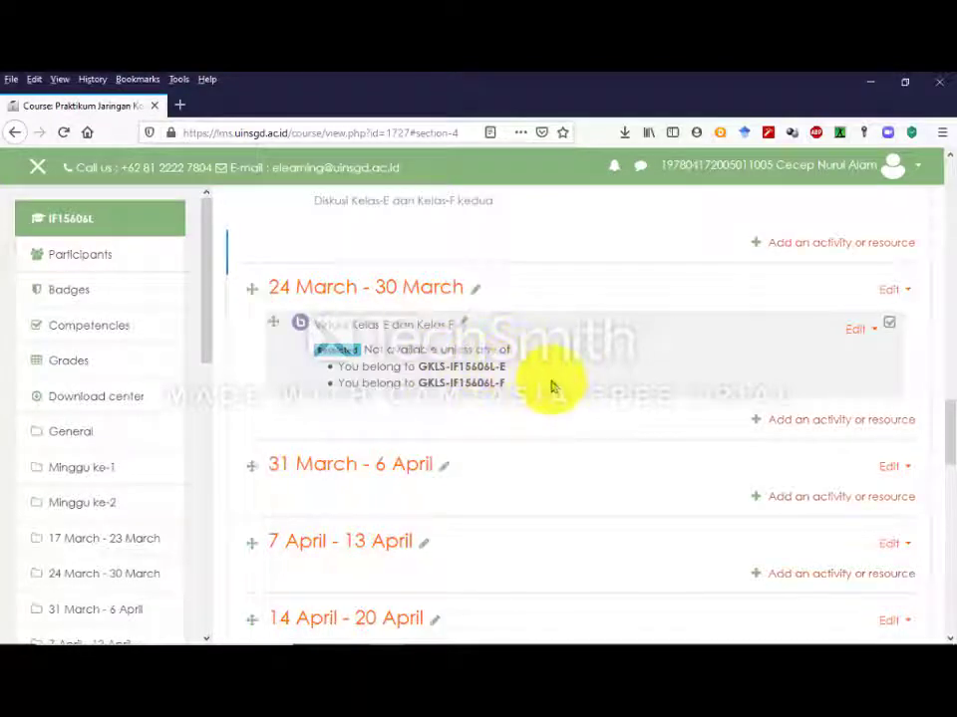
- Look over the weekly sections on the course page and log out of the e-learning site
{"action": "scroll", "coordinate": [551, 387], "scroll_direction": "down", "scroll_amount": 10}
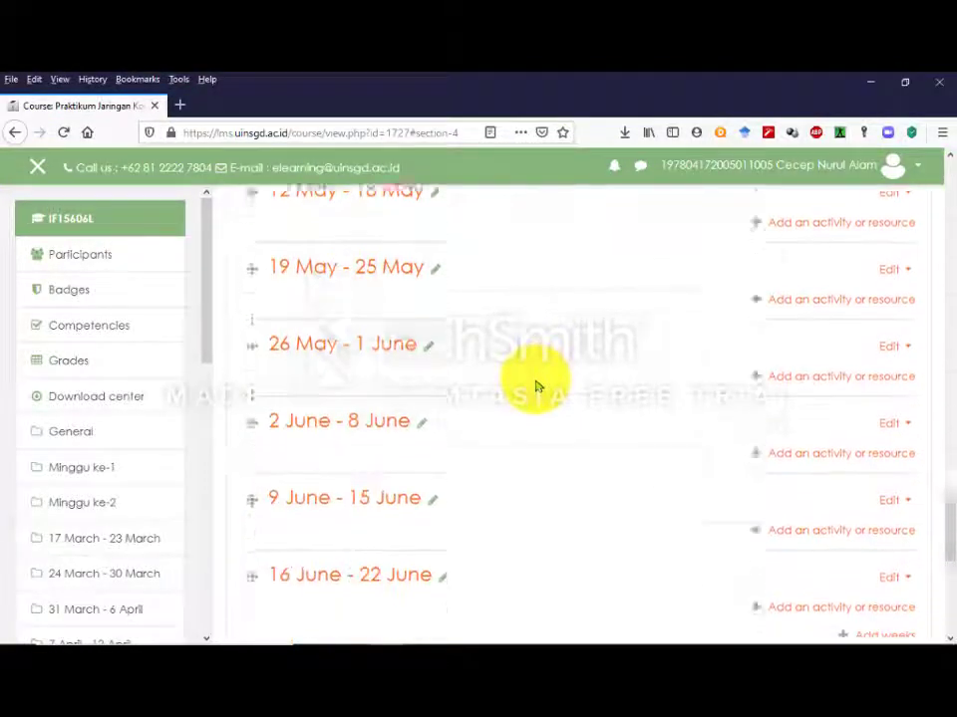
{"action": "scroll", "coordinate": [535, 386], "scroll_direction": "up", "scroll_amount": 15}
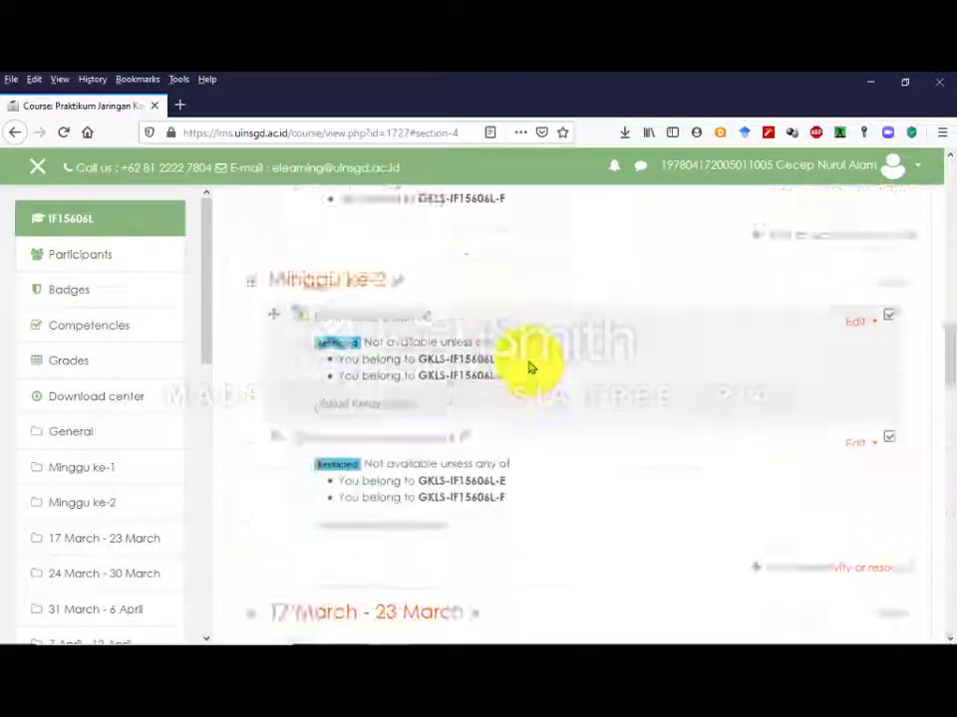
{"action": "scroll", "coordinate": [529, 369], "scroll_direction": "up", "scroll_amount": 10}
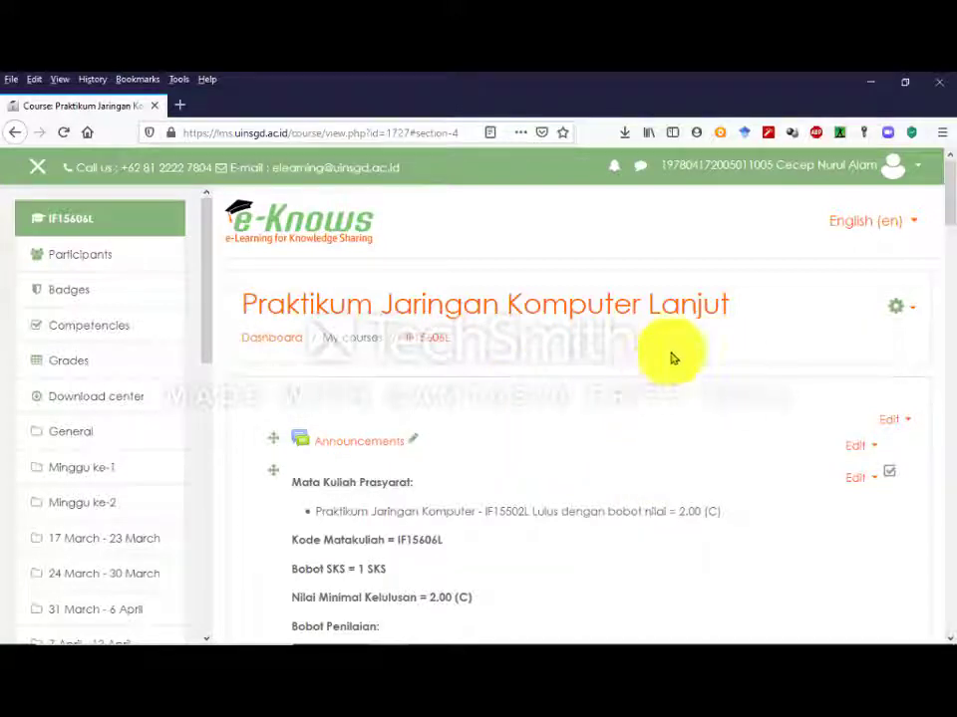
{"action": "left_click", "coordinate": [919, 172]}
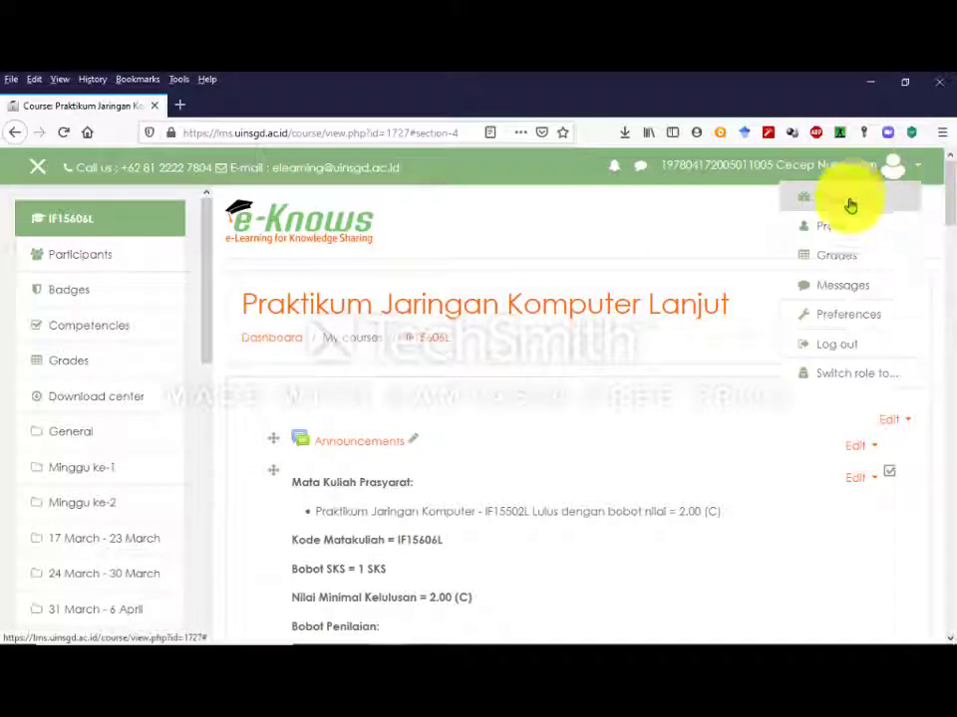
{"action": "left_click", "coordinate": [823, 349]}
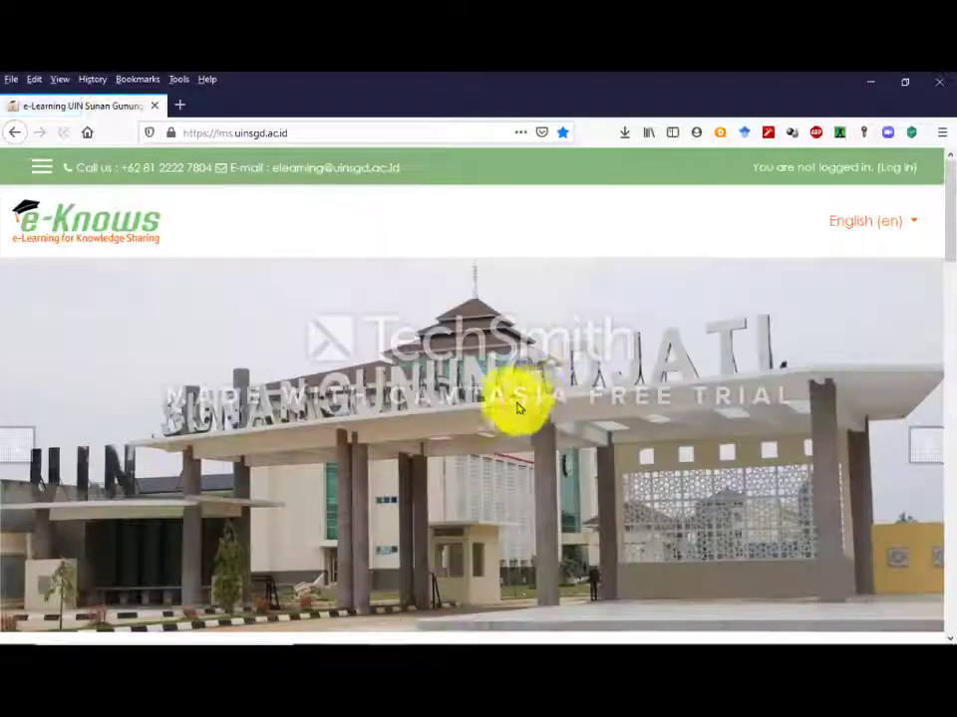